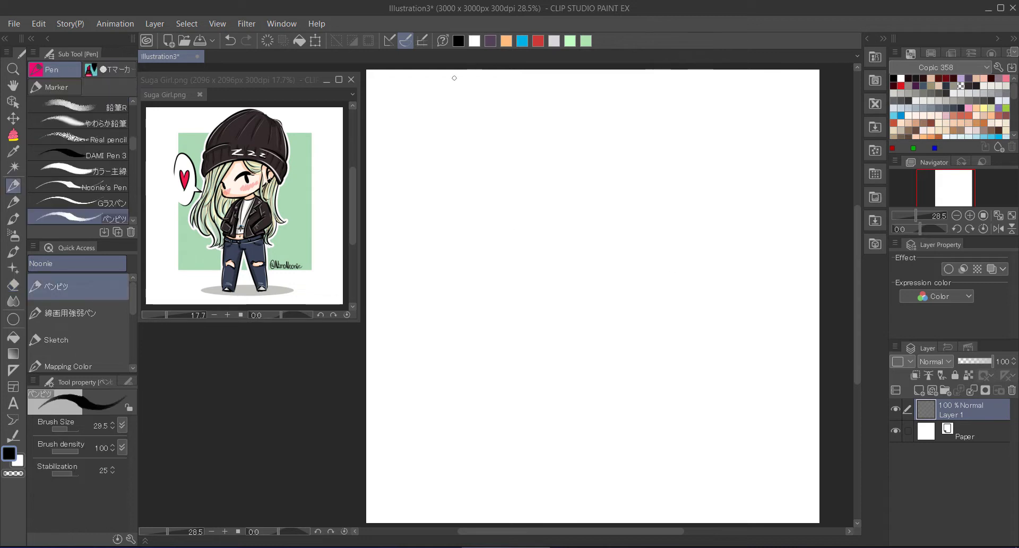
With the Sketch brush, draw a large rough circle for the head in the upper middle of the canvas
left_click(56, 340)
mouse_move(594, 130)
left_mouse_down()
mouse_move(540, 180)
mouse_move(504, 249)
mouse_move(651, 250)
left_mouse_up()
key("ctrl+z")
mouse_move(537, 127)
left_mouse_down()
mouse_move(514, 234)
mouse_move(548, 284)
left_mouse_up()
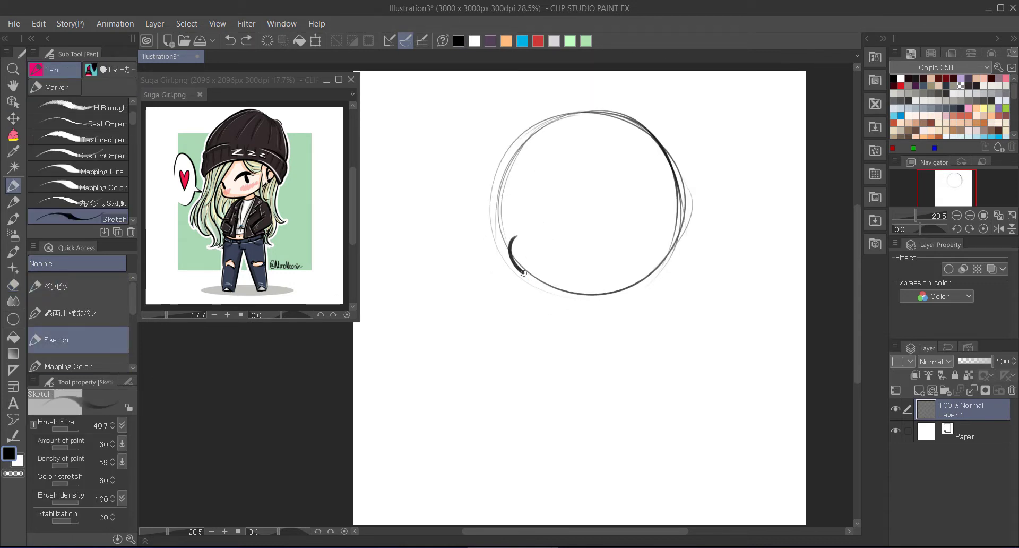
Outline the cheek, chin and jaw over the head circle and clean up the outer construction lines
key("ctrl+z")
mouse_move(508, 183)
left_mouse_down()
mouse_move(515, 238)
mouse_move(548, 285)
mouse_move(652, 256)
left_mouse_up()
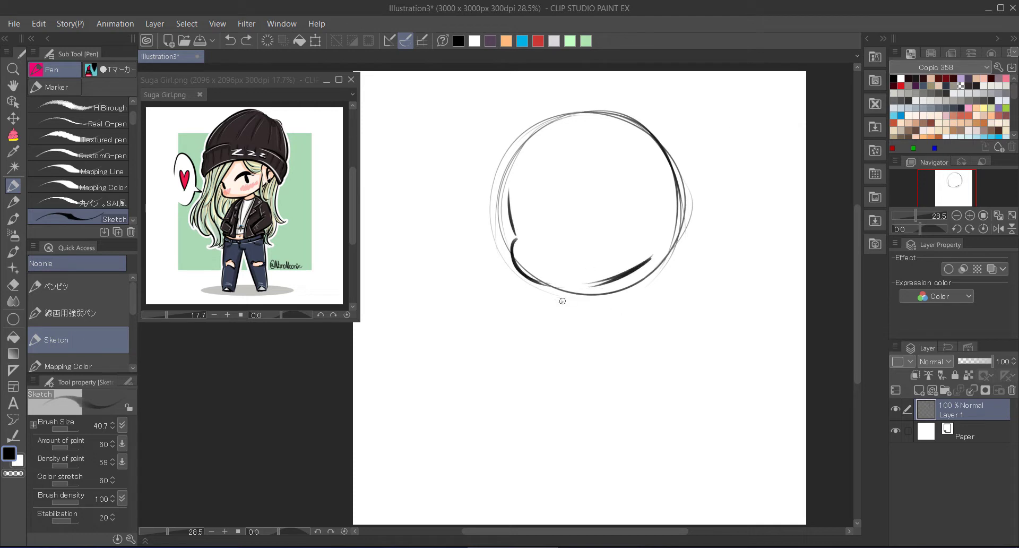
mouse_move(563, 301)
left_mouse_down()
mouse_move(631, 377)
mouse_move(628, 386)
mouse_move(664, 255)
left_mouse_up()
left_click_drag(685, 180, 674, 255)
Sketch the torso beneath the head and add the far leg bent at the knee and extending forward
mouse_move(499, 138)
left_mouse_down()
mouse_move(509, 277)
mouse_move(523, 249)
mouse_move(579, 289)
left_mouse_up()
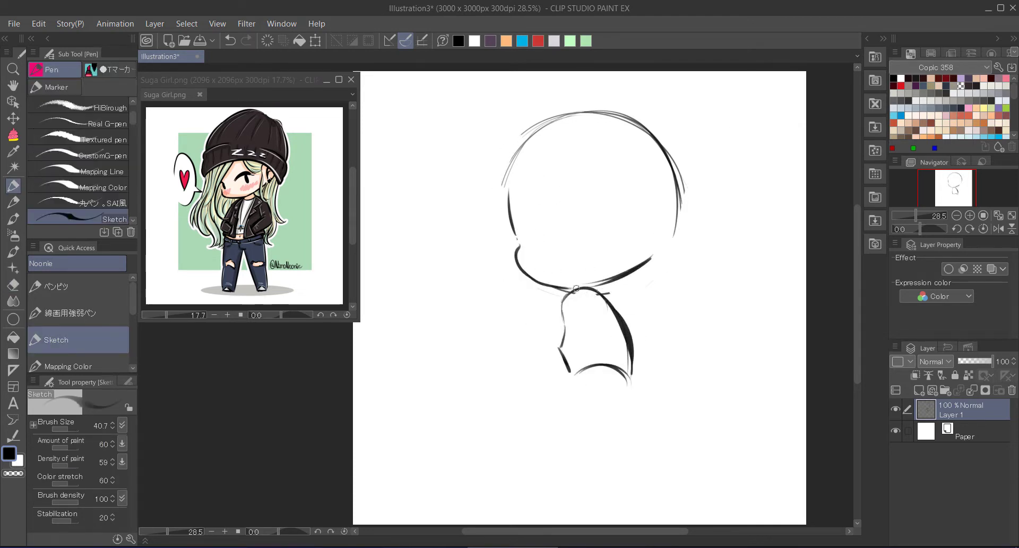
mouse_move(678, 157)
left_mouse_down()
mouse_move(661, 228)
mouse_move(576, 295)
mouse_move(563, 334)
mouse_move(573, 369)
left_mouse_up()
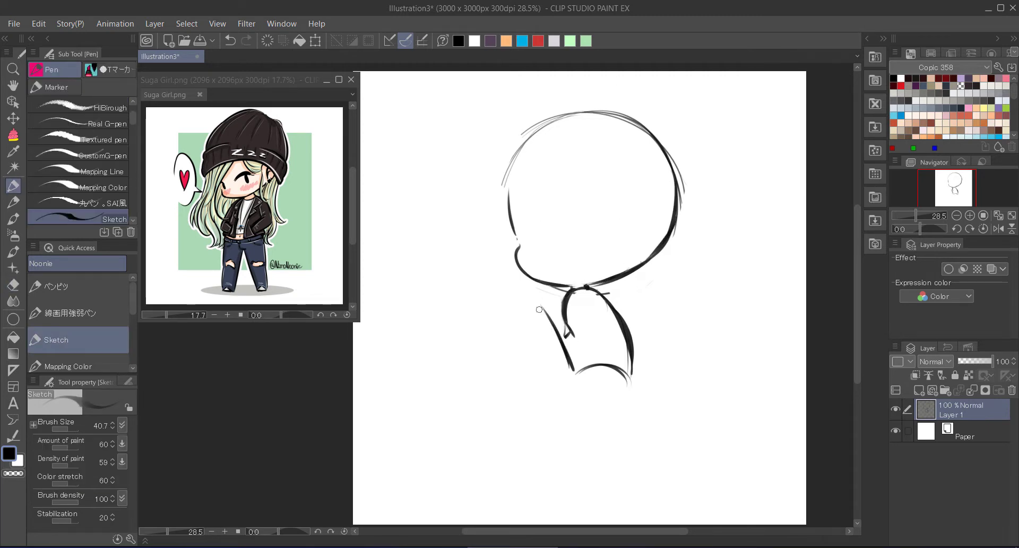
key("ctrl+z")
left_click_drag(535, 316, 496, 383)
left_click_drag(544, 353, 488, 394)
key("ctrl+z")
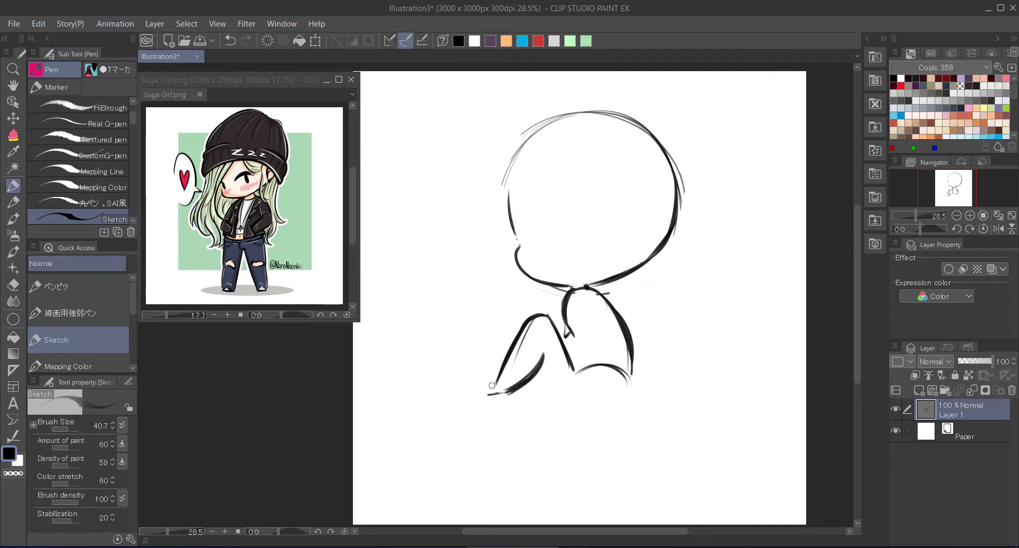
Complete the far leg's lower line and adjust the near thigh curve using a lasso selection
mouse_move(550, 318)
left_mouse_down()
mouse_move(568, 337)
mouse_move(540, 368)
mouse_move(571, 383)
mouse_move(546, 372)
mouse_move(538, 363)
mouse_move(634, 339)
mouse_move(636, 375)
left_mouse_up()
key("ctrl+z")
key("m")
left_click_drag(563, 378, 679, 393)
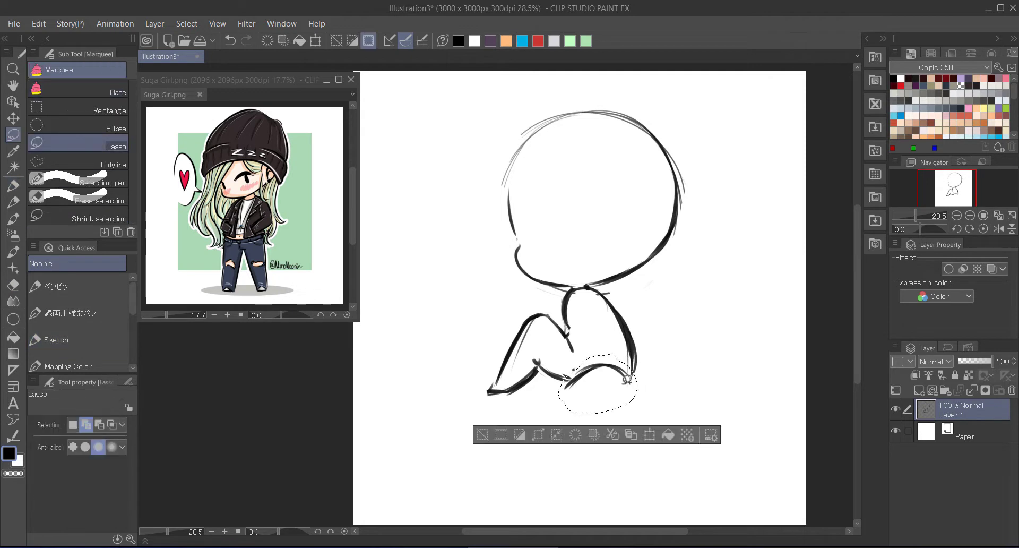
key("ctrl+d")
Sketch the near thigh's underside and the lower leg hanging from the knee, redoing unsatisfactory strokes
key("p")
left_click_drag(636, 366, 596, 399)
left_click_drag(558, 380, 559, 446)
left_click_drag(564, 413, 584, 425)
key("ctrl+z")
key("ctrl+z")
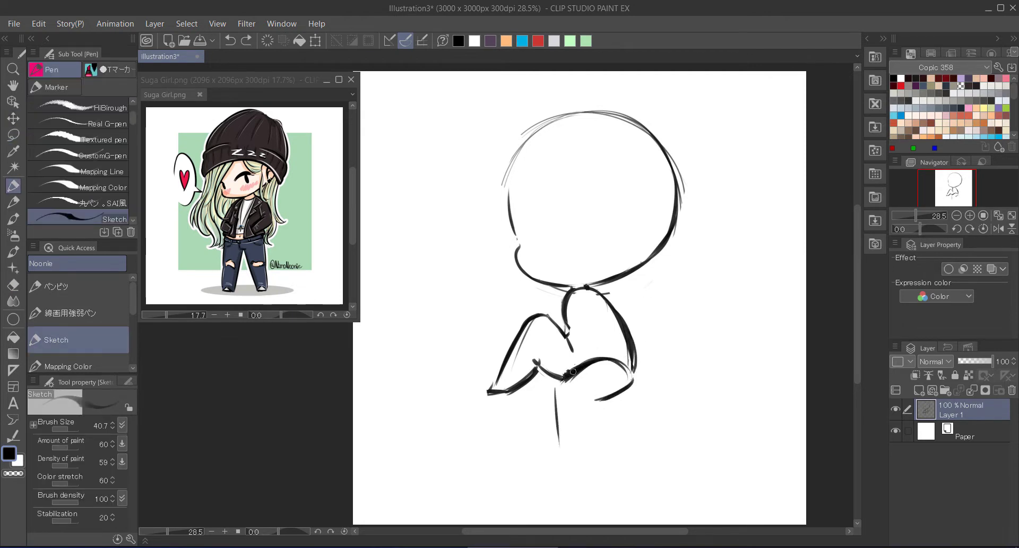
left_click_drag(558, 370, 560, 443)
left_click_drag(594, 398, 587, 445)
key("ctrl+z")
key("ctrl+z")
key("ctrl+z")
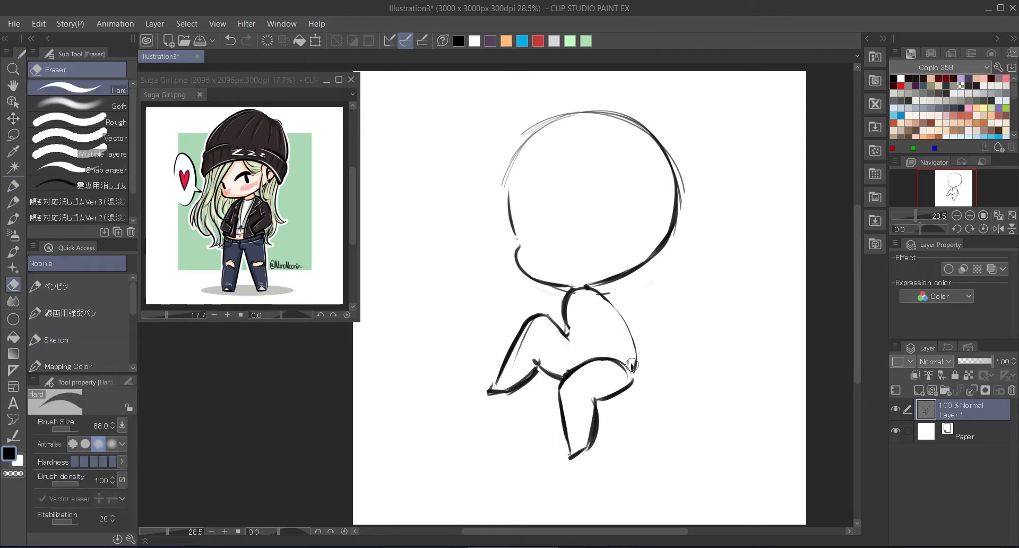
Rework the torso and sketch both arms, with one hand raised to the chin, erasing overlapping lines
mouse_move(600, 291)
left_mouse_down()
mouse_move(612, 357)
mouse_move(625, 361)
mouse_move(625, 318)
left_mouse_up()
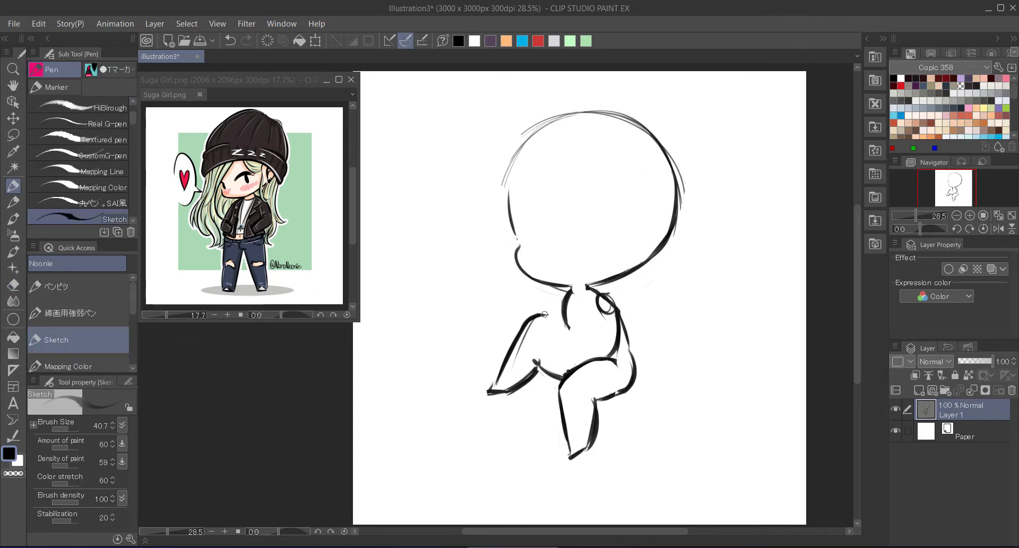
left_click_drag(545, 315, 572, 335)
left_click_drag(530, 264, 538, 274)
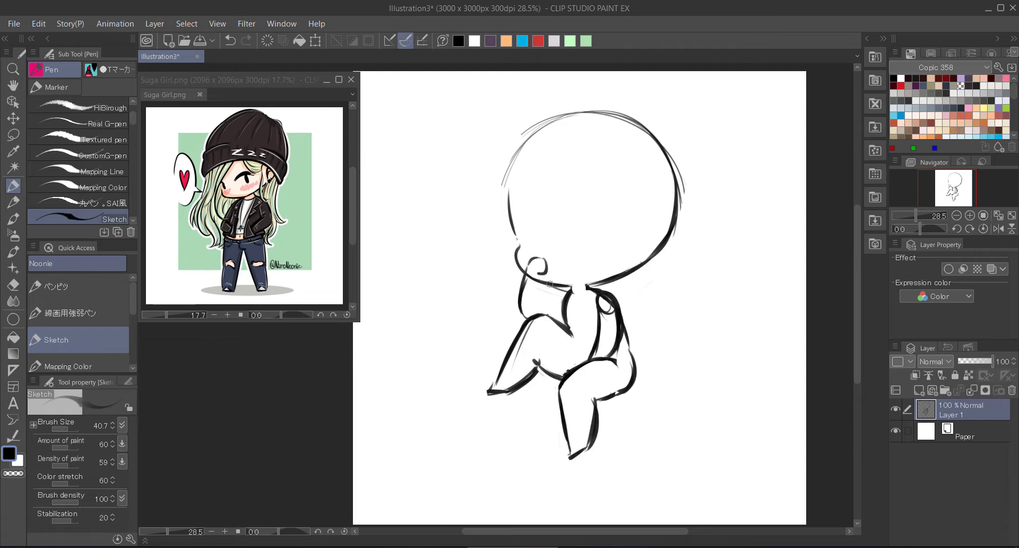
key("e")
left_click_drag(605, 307, 590, 291)
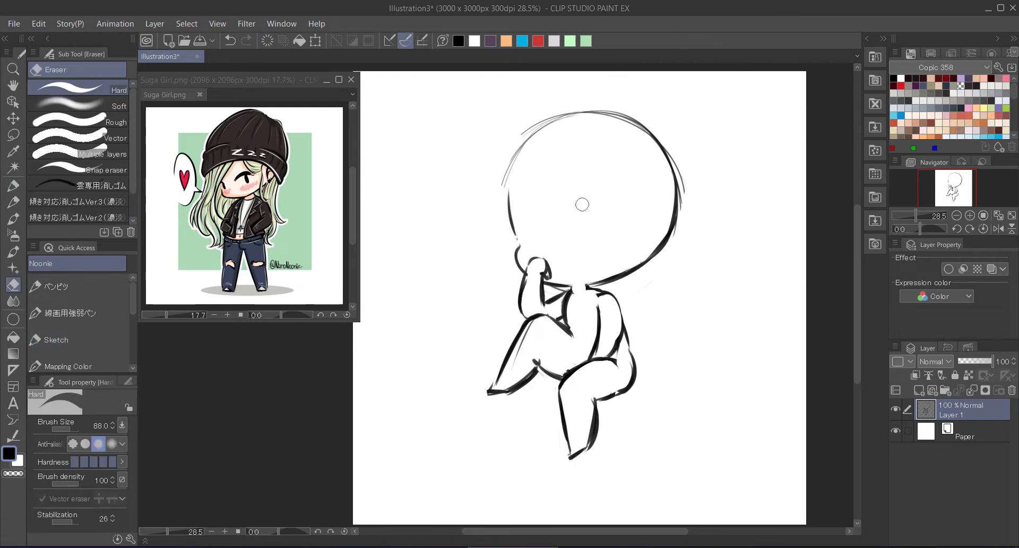
Sketch the half-closed eyes with flat upper lids on the face
key("p")
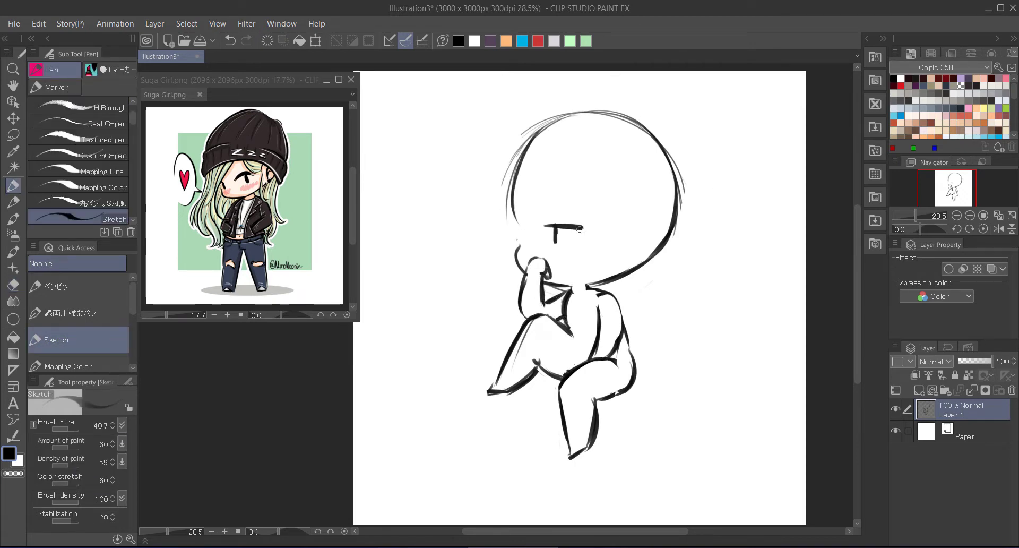
left_click_drag(584, 227, 595, 224)
Adjust the torso and near arm with a lasso selection, and redraw the far leg's lower outline
key("m")
mouse_move(597, 287)
left_mouse_down()
mouse_move(588, 296)
mouse_move(631, 363)
mouse_move(610, 395)
left_mouse_up()
key("k")
key("ctrl+d")
key("p")
key("e")
key("p")
mouse_move(537, 361)
left_mouse_down()
mouse_move(515, 391)
mouse_move(515, 352)
mouse_move(485, 398)
left_mouse_up()
Flip the canvas view to check the pose, redraw the shoulder and near arm, and restore the view
key("h")
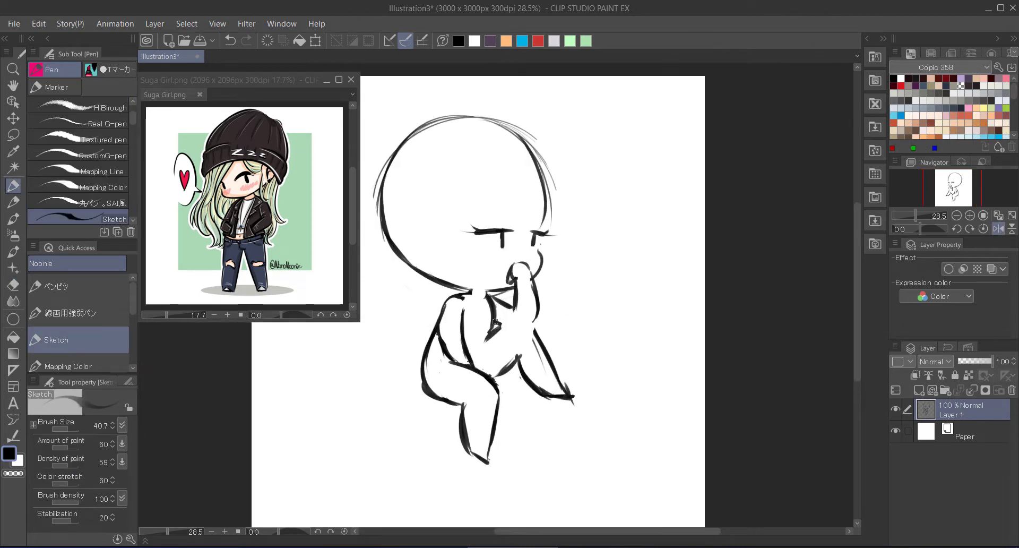
key("e")
mouse_move(496, 295)
left_mouse_down()
mouse_move(489, 328)
mouse_move(458, 307)
mouse_move(451, 278)
mouse_move(440, 328)
left_mouse_up()
key("p")
key("h")
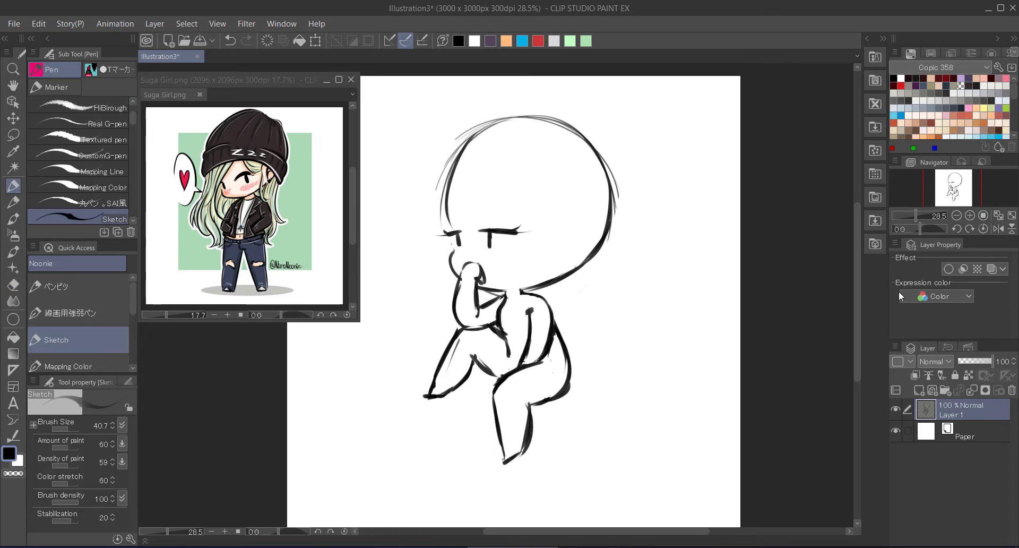
Lasso the near leg and transform it to fit better against the hips
key("k")
key("e")
scroll(642, 433, "down", 1)
key("ctrl+t")
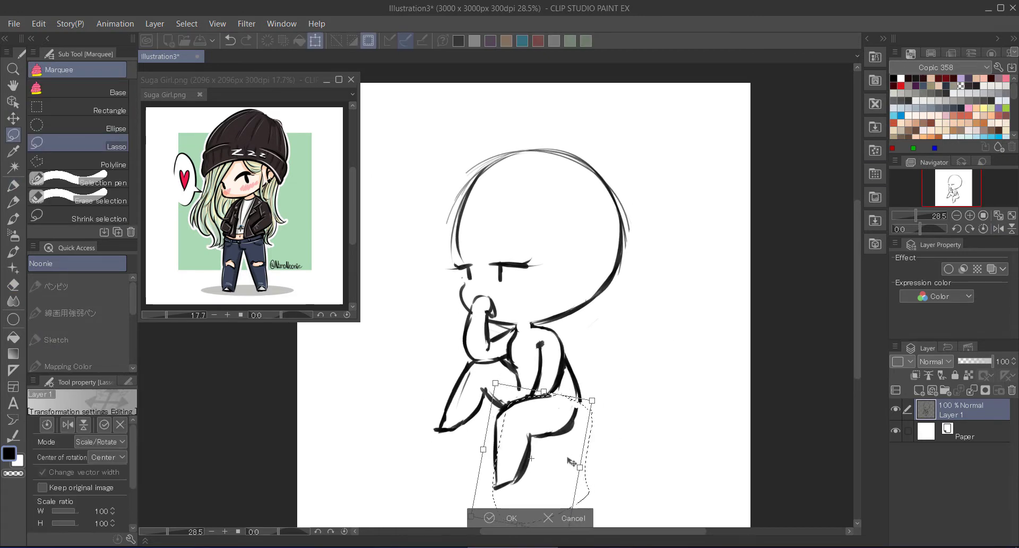
key("Return")
Sketch the ear on the side of the head and short eyebrows above the eyes
key("p")
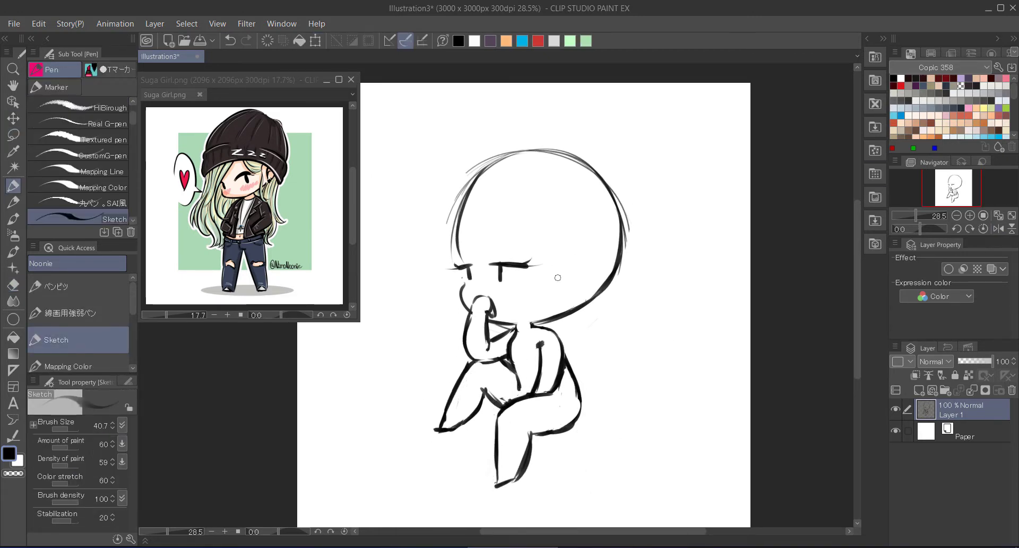
mouse_move(564, 268)
left_mouse_down()
mouse_move(574, 298)
mouse_move(571, 289)
left_mouse_up()
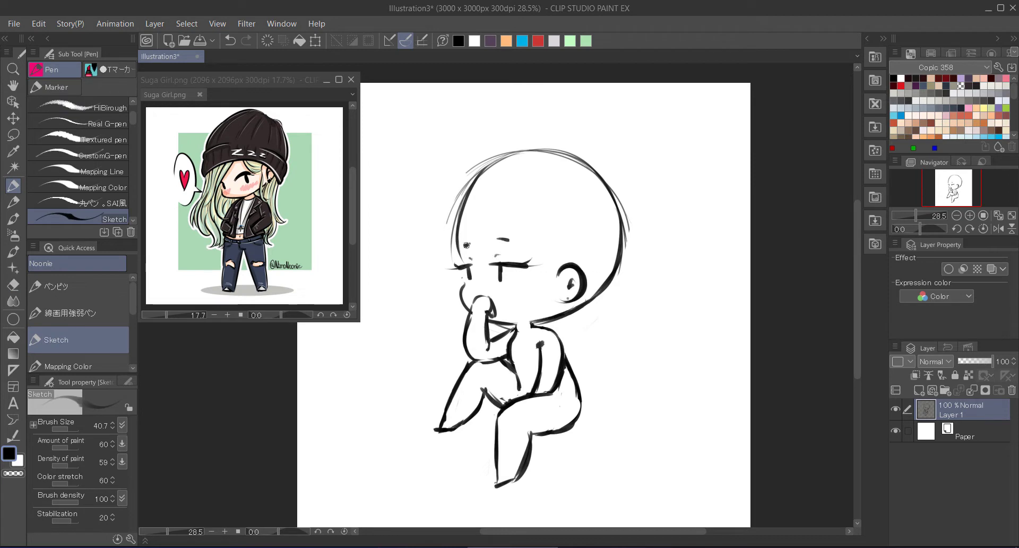
Fade the body sketch layer to 23% opacity and draw the wavy lock in front of the ear on a new layer
left_click(919, 390)
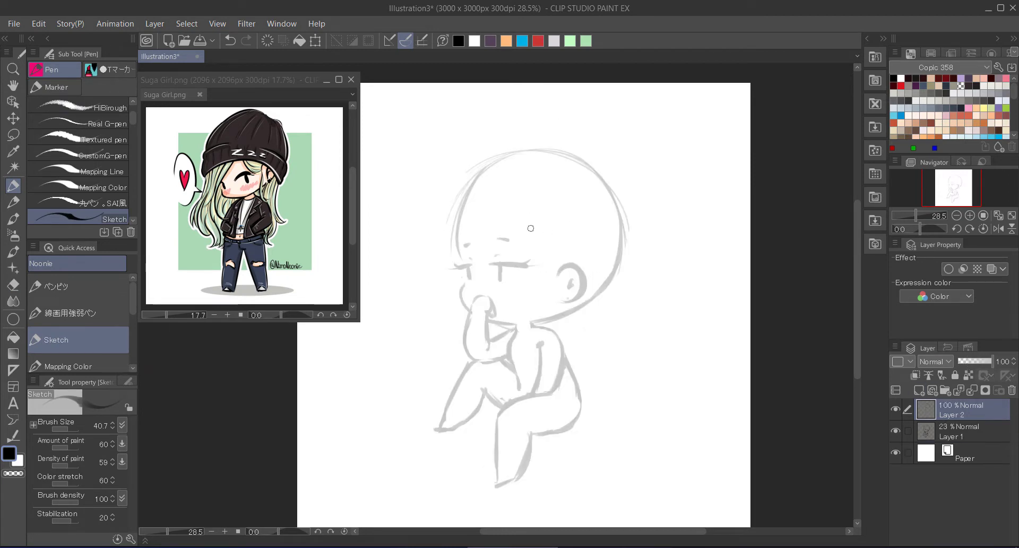
mouse_move(530, 217)
left_mouse_down()
mouse_move(555, 265)
mouse_move(558, 233)
mouse_move(547, 324)
left_mouse_up()
key("ctrl+z")
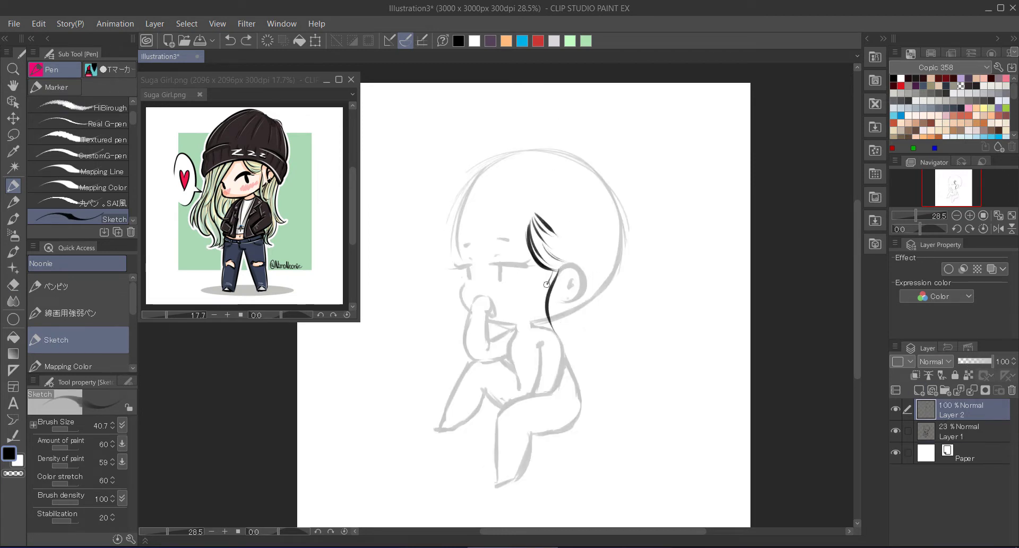
left_click_drag(546, 284, 552, 343)
mouse_move(553, 329)
left_mouse_down()
mouse_move(561, 367)
mouse_move(568, 352)
left_mouse_up()
key("ctrl+z")
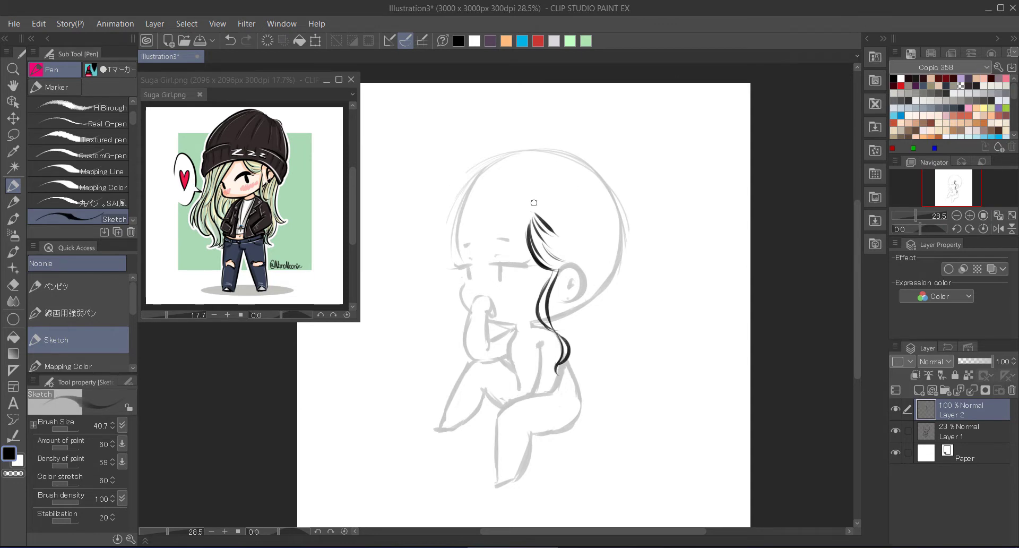
key("ctrl+z")
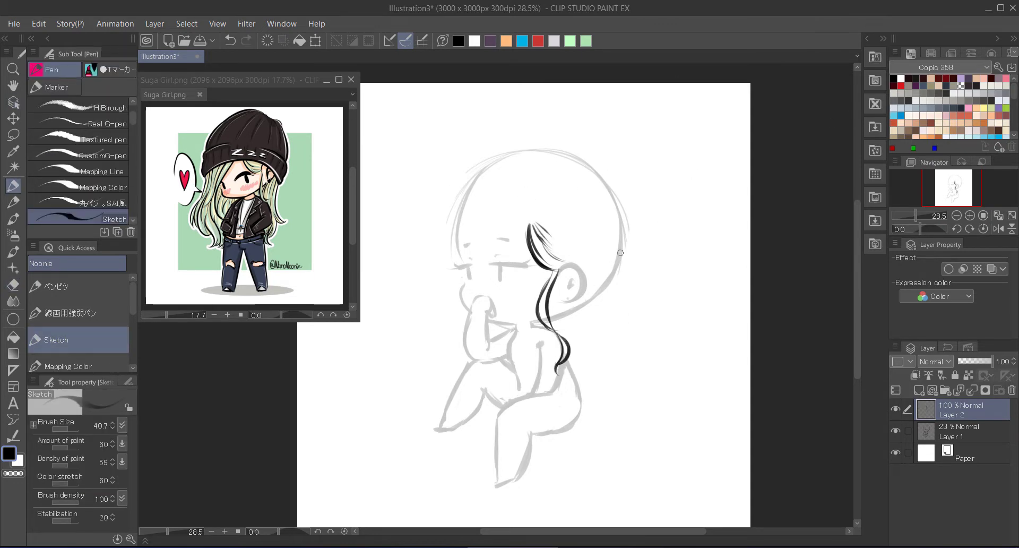
Draw long wavy hair strands falling behind the ear and down the back, with a flicked outer strand
left_click_drag(626, 230, 610, 342)
left_click_drag(595, 295, 619, 446)
left_click_drag(616, 319, 637, 383)
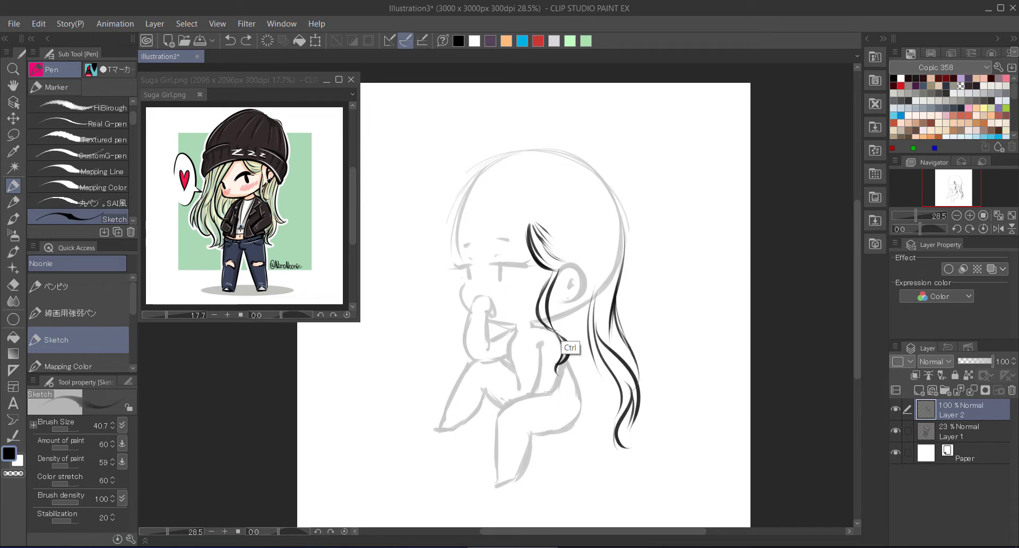
left_click_drag(583, 294, 574, 364)
mouse_move(569, 301)
left_mouse_down()
mouse_move(564, 339)
mouse_move(601, 449)
left_mouse_up()
mouse_move(578, 350)
left_mouse_down()
mouse_move(604, 448)
mouse_move(563, 441)
left_mouse_up()
left_click_drag(584, 383, 555, 449)
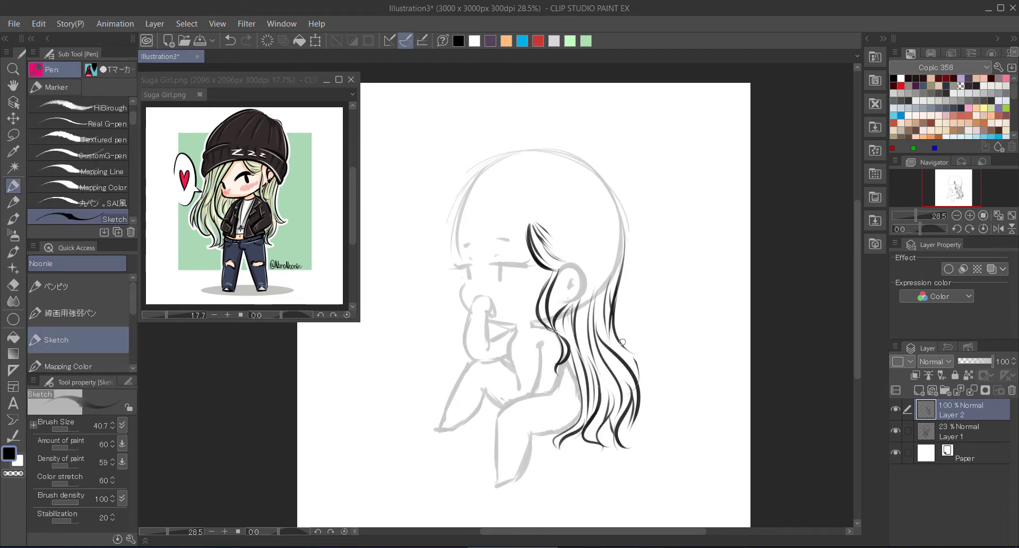
left_click_drag(619, 339, 655, 365)
mouse_move(528, 193)
left_mouse_down()
mouse_move(509, 234)
mouse_move(462, 255)
left_mouse_up()
mouse_move(543, 178)
left_mouse_down()
mouse_move(451, 250)
mouse_move(446, 268)
left_mouse_up()
left_click_drag(534, 160, 444, 265)
left_click_drag(523, 149, 442, 268)
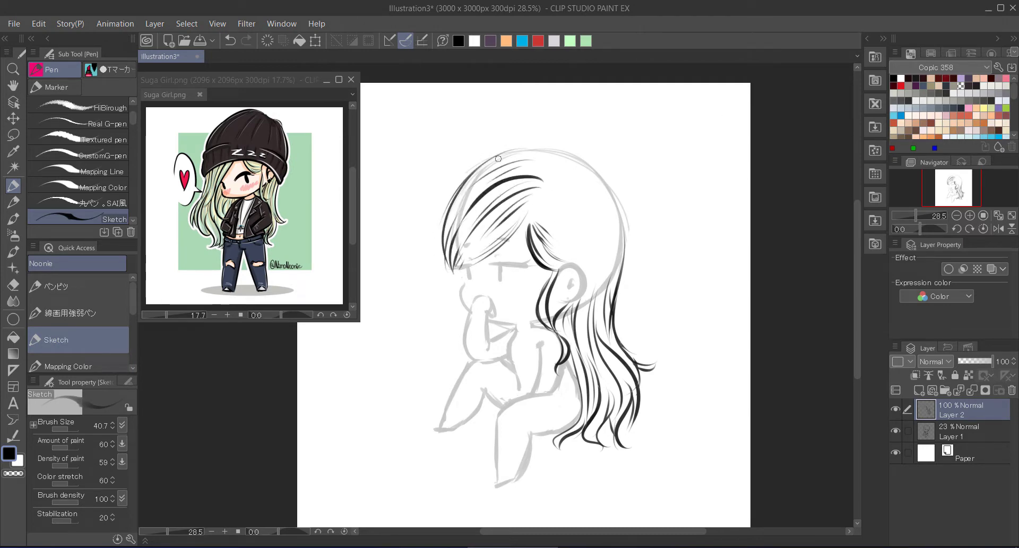
key("ctrl+z")
key("ctrl+z")
key("ctrl+z")
key("ctrl+z")
key("ctrl+z")
key("ctrl+z")
Draw the swept fringe across the forehead and long wavy locks falling past the face on the front side
left_click_drag(530, 198, 449, 334)
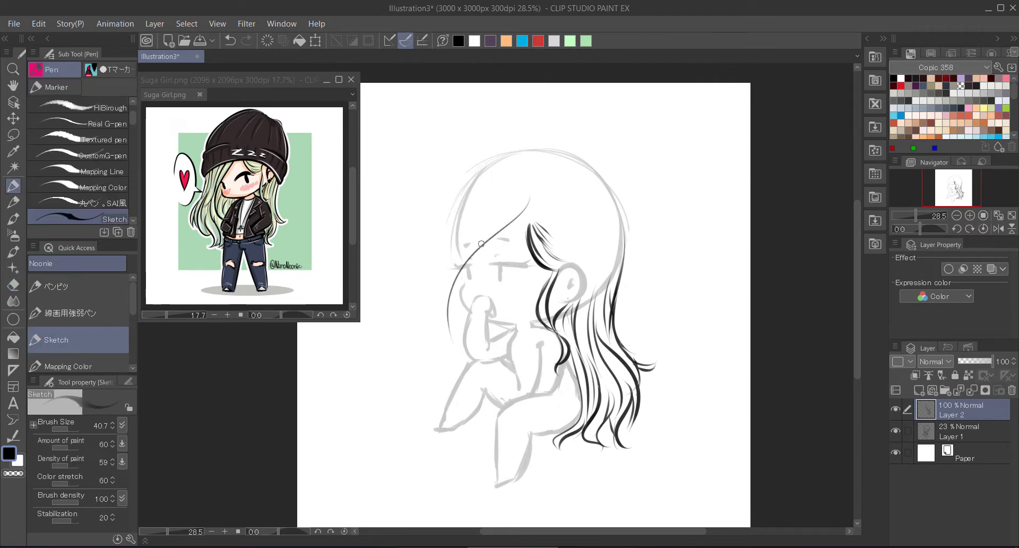
left_click_drag(457, 260, 450, 351)
left_click_drag(446, 284, 457, 376)
left_click_drag(531, 179, 446, 259)
mouse_move(530, 167)
left_mouse_down()
mouse_move(477, 167)
mouse_move(435, 283)
left_mouse_up()
left_click_drag(447, 234, 420, 389)
key("ctrl+z")
key("ctrl+z")
key("ctrl+z")
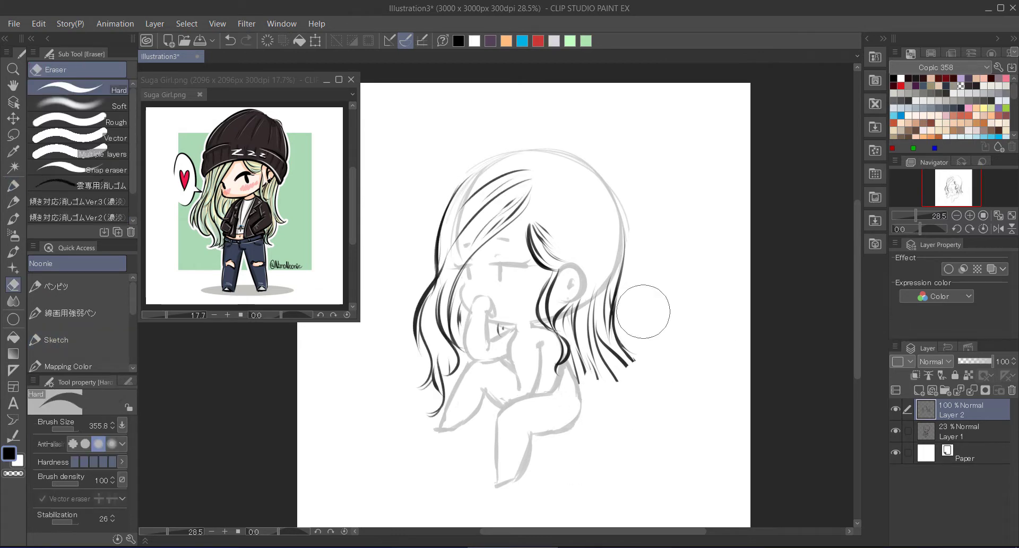
Redraw the long hair behind the ear as looser wavy strands reaching the hips
left_click_drag(603, 242, 618, 394)
left_click_drag(592, 345, 626, 443)
left_click_drag(578, 366, 592, 438)
left_click_drag(581, 313, 615, 446)
Add flicked outer strands on both sides of the hair and extra strands through the fringe
left_click_drag(440, 239, 405, 295)
left_click_drag(476, 175, 452, 204)
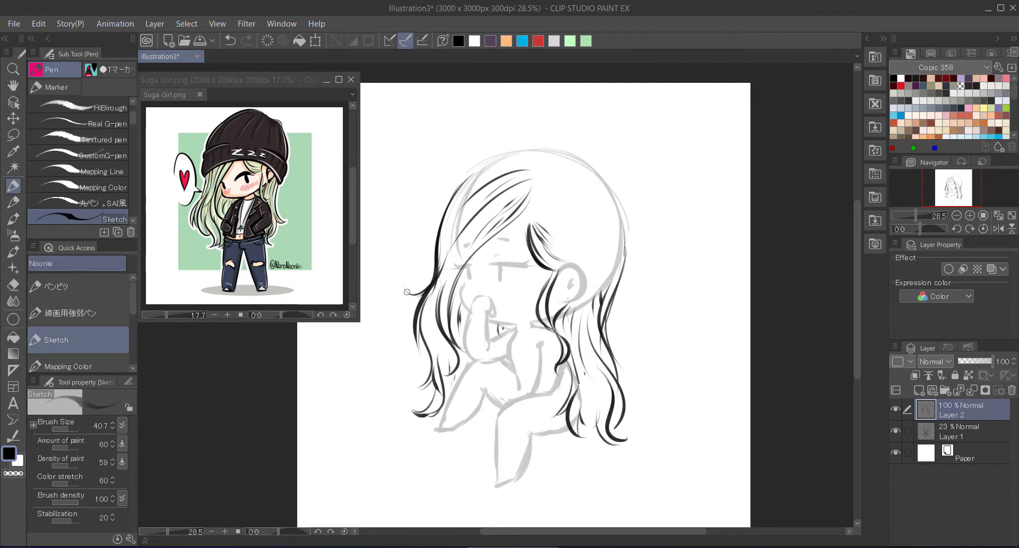
left_click_drag(602, 273, 627, 337)
left_click_drag(480, 175, 440, 265)
key("e")
key("p")
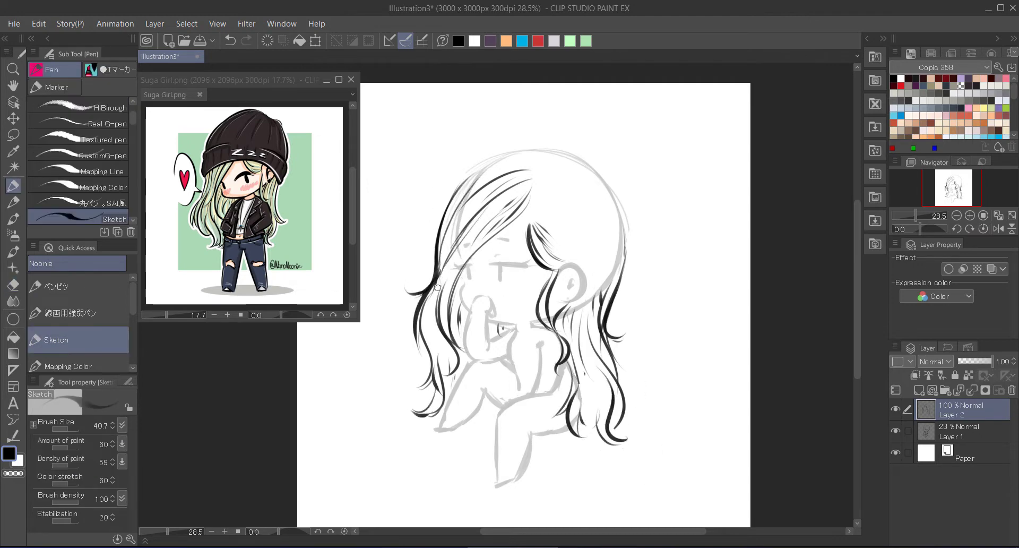
On a new layer, draw the beanie's curved lower edge across the forehead and the front end of its cuff
key("ctrl+shift+n")
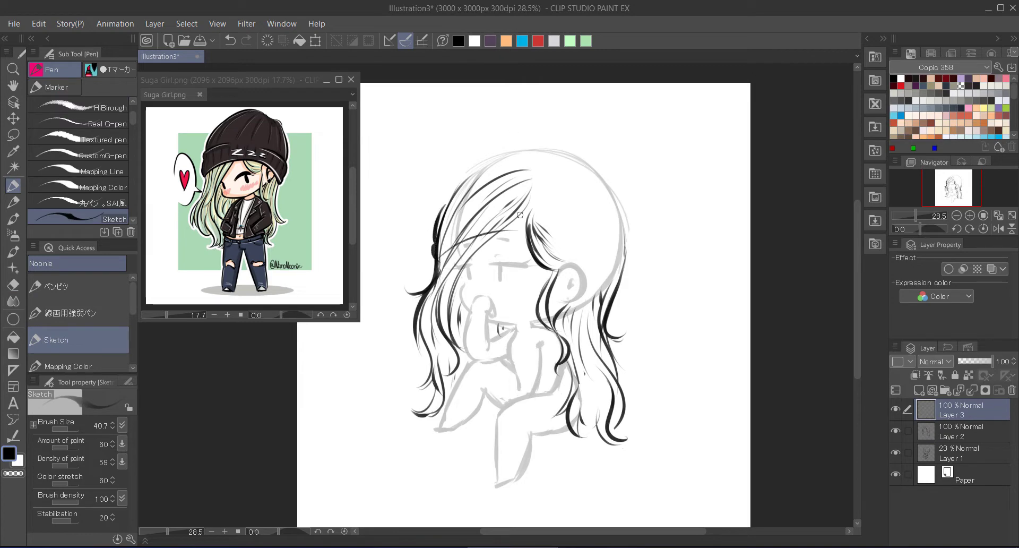
mouse_move(438, 240)
left_mouse_down()
mouse_move(539, 238)
mouse_move(609, 311)
left_mouse_up()
left_click_drag(448, 191, 437, 246)
key("ctrl+z")
left_click_drag(467, 168, 433, 245)
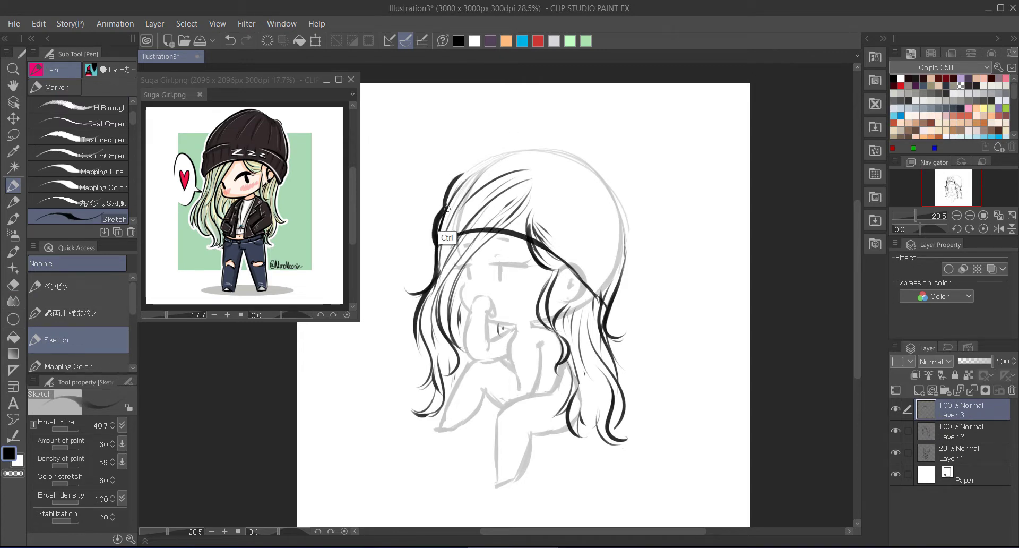
left_click_drag(456, 204, 431, 245)
Draw the beanie's crown and the upper edge of its cuff, checking the shape in a mirrored view
mouse_move(629, 248)
left_mouse_down()
mouse_move(635, 291)
mouse_move(614, 311)
left_mouse_up()
key("ctrl+z")
mouse_move(465, 173)
left_mouse_down()
mouse_move(584, 126)
mouse_move(632, 154)
mouse_move(635, 242)
left_mouse_up()
key("ctrl+z")
key("h")
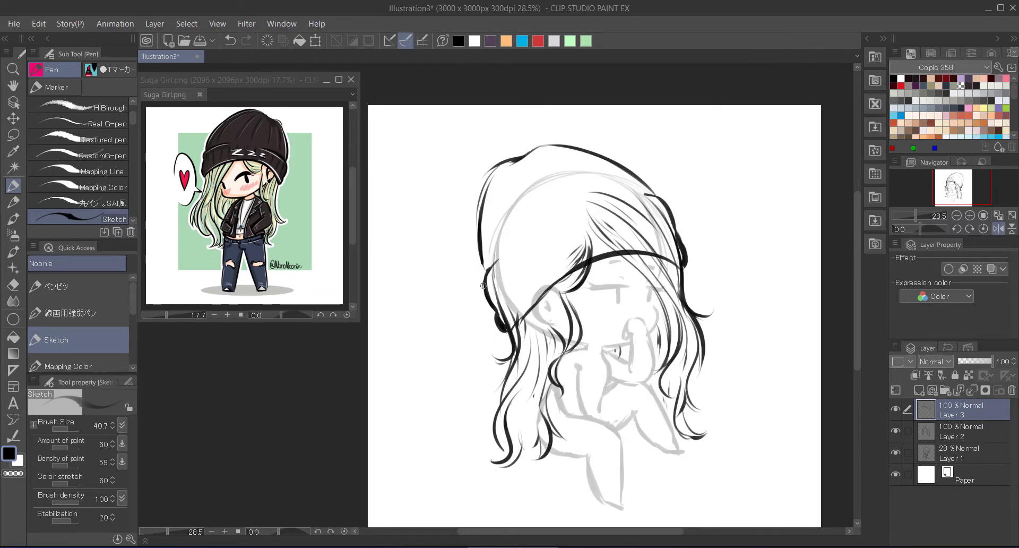
left_click_drag(523, 238, 634, 194)
key("h")
Erase the hair strands and overlapping lines inside the beanie, adjusting the eraser size
key("e")
key("alt+bracketleft")
mouse_move(531, 181)
left_mouse_down()
mouse_move(462, 234)
mouse_move(552, 202)
mouse_move(628, 293)
left_mouse_up()
key("alt+bracketright")
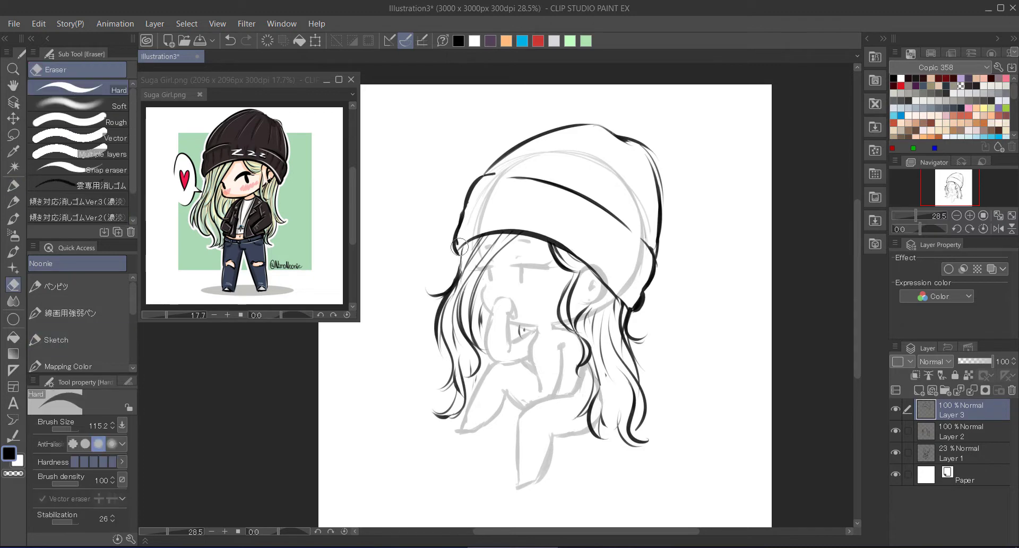
Thicken the beanie's lower edge and add knit rib lines across the cuff and crown
key("p")
left_click_drag(572, 253, 628, 306)
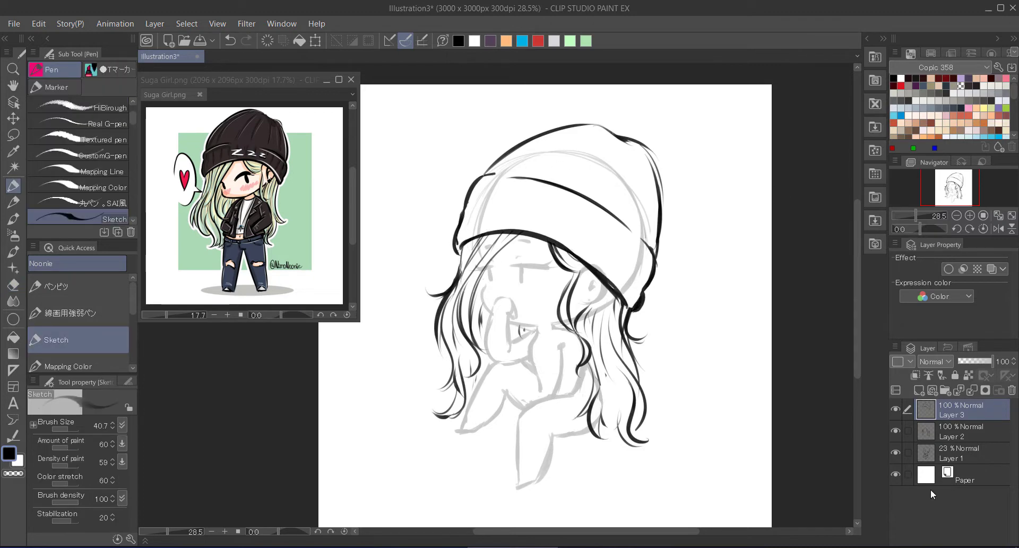
left_click_drag(466, 198, 493, 176)
mouse_move(598, 125)
left_mouse_down()
mouse_move(513, 168)
mouse_move(557, 177)
mouse_move(587, 197)
left_mouse_up()
left_click_drag(637, 143, 637, 289)
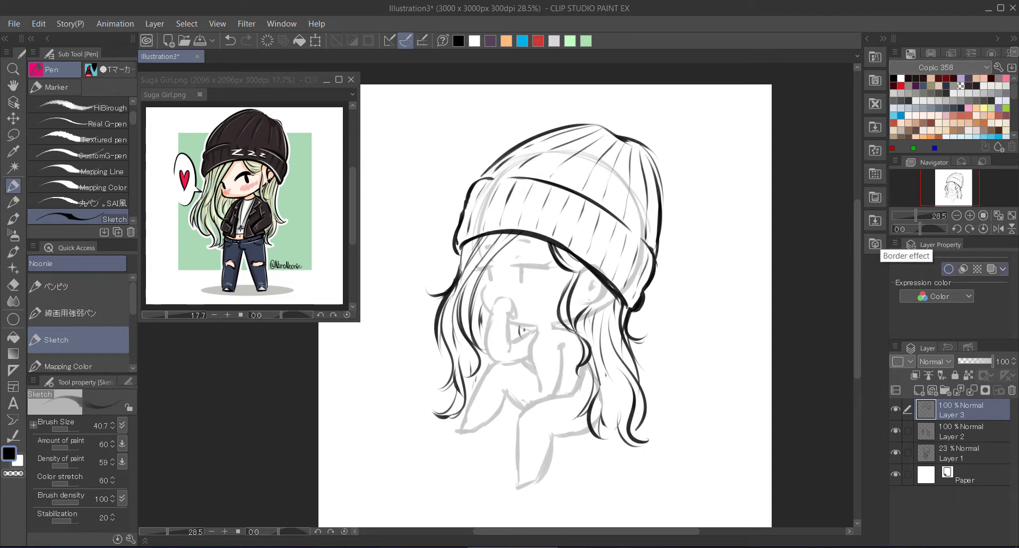
Select Layer 2 and retouch the outer hair strands emerging beneath the beanie
left_click(961, 431)
key("e")
key("p")
key("e")
key("p")
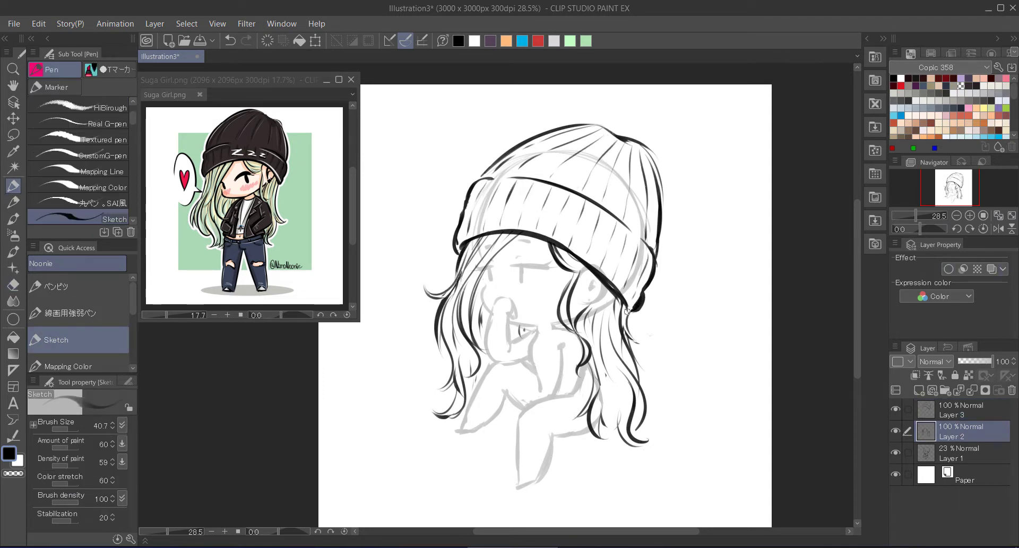
Redraw the inner hair strands beside the ear and retouch the long outer strands on Layer 2
left_click_drag(577, 275, 571, 301)
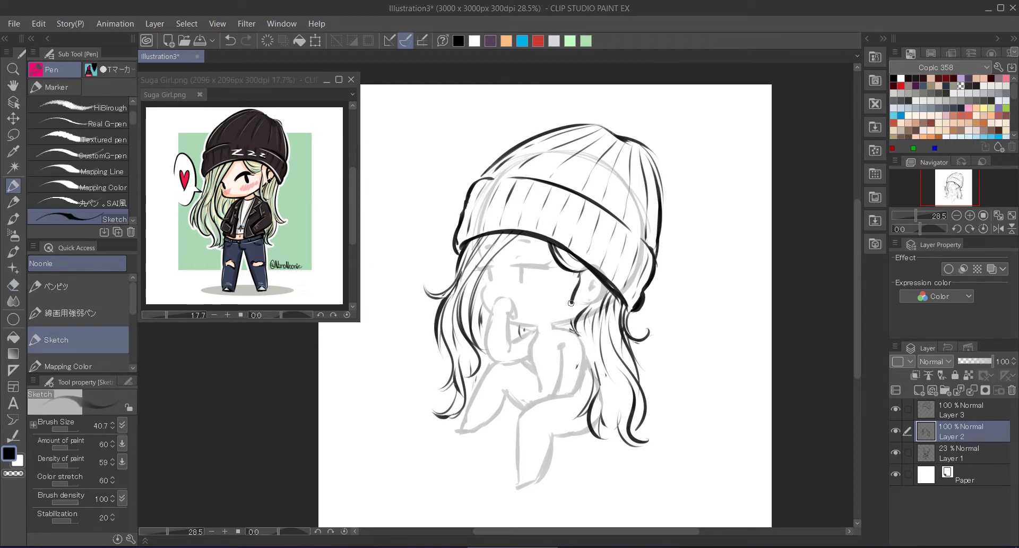
key("ctrl+z")
mouse_move(590, 332)
left_mouse_down()
mouse_move(584, 387)
mouse_move(619, 425)
left_mouse_up()
key("e")
key("p")
left_click_drag(466, 240, 441, 291)
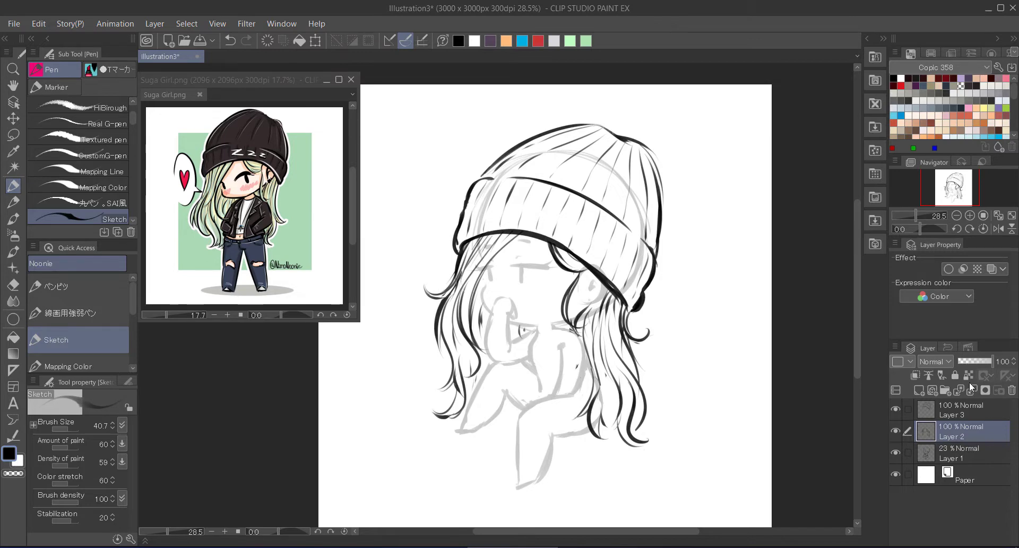
Sketch the hoodie's collar, both sleeves and rounded back on Layer 3, hiding Layer 2 to see the body guide
left_click(961, 410)
scroll(530, 256, "up", 1)
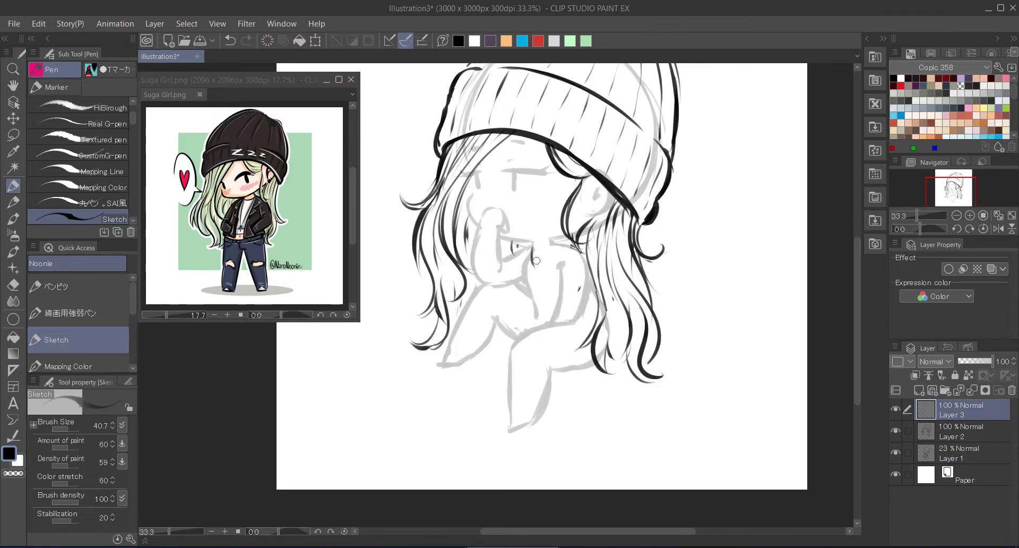
key("ctrl+z")
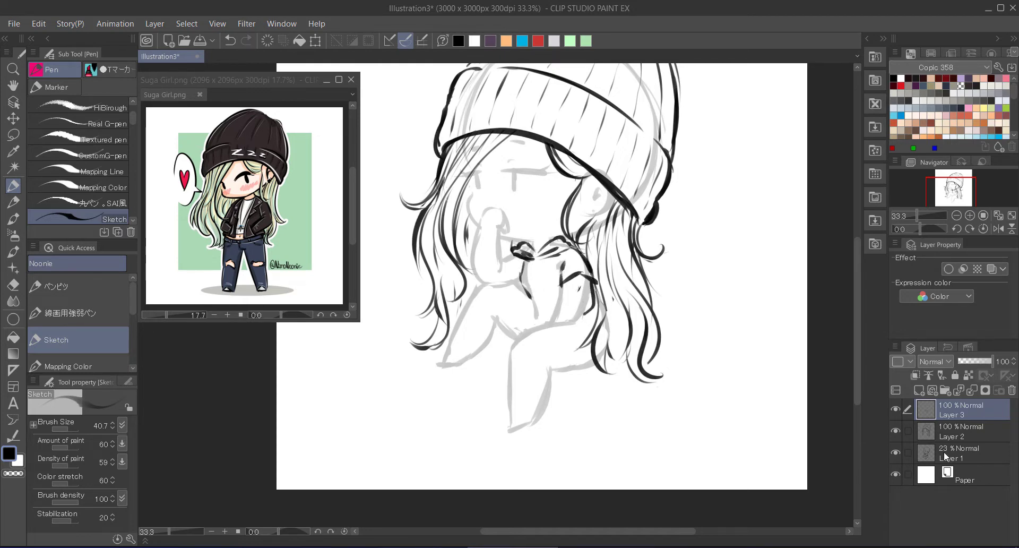
left_click(896, 431)
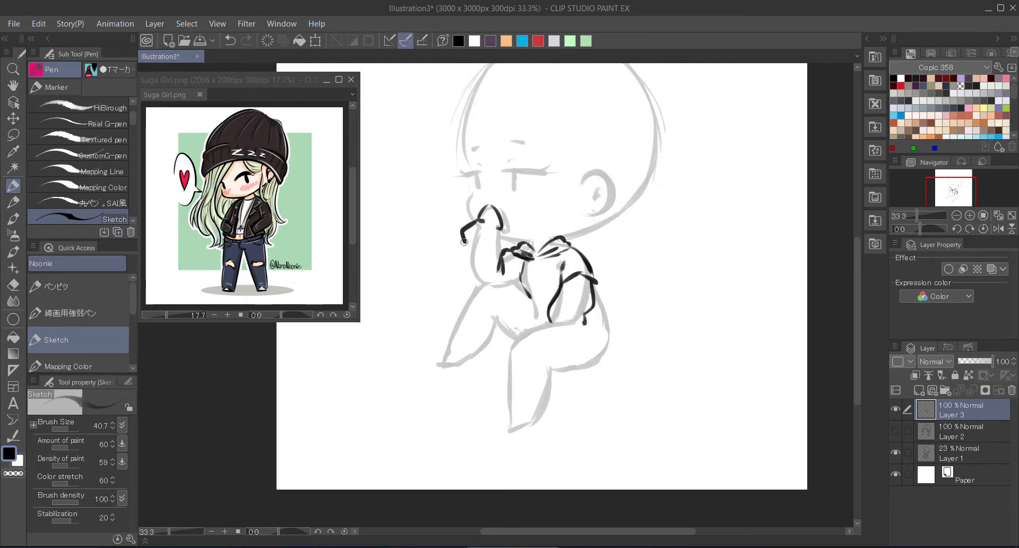
left_click_drag(464, 241, 495, 282)
left_click_drag(595, 285, 608, 354)
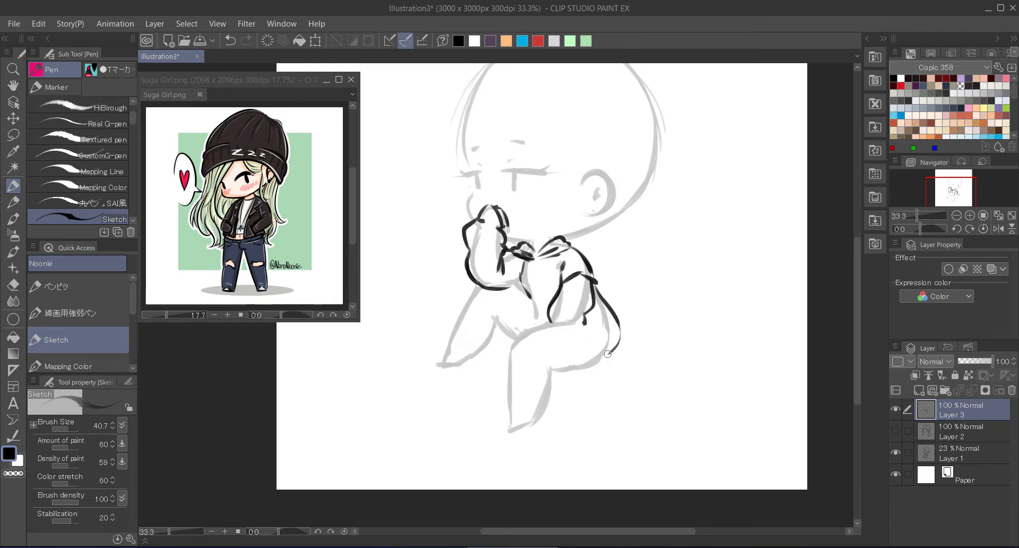
Sketch the hoodie's lower front and hem band, and outline the front leg and its shoe
left_click_drag(543, 324, 575, 366)
left_click_drag(523, 328, 526, 292)
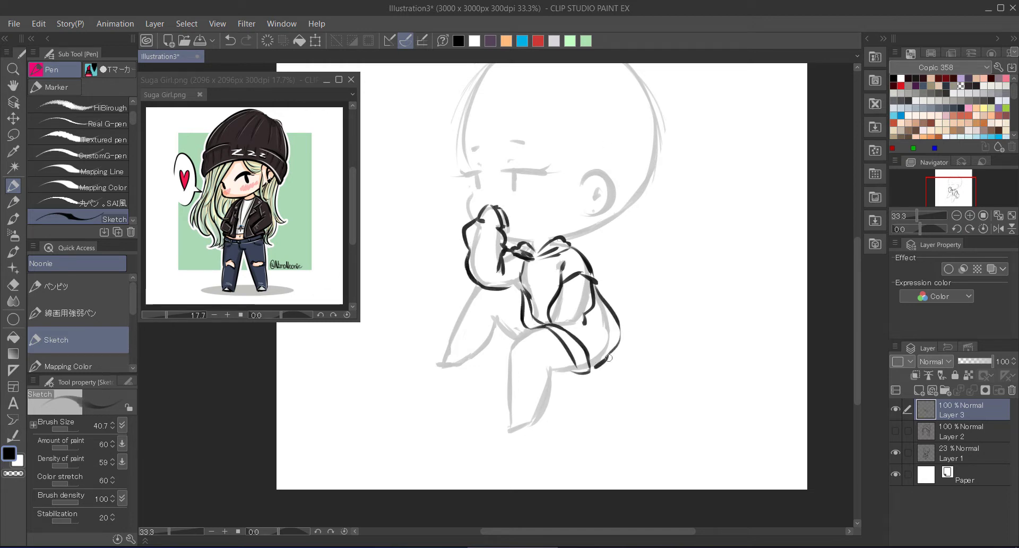
left_click_drag(609, 357, 611, 387)
key("ctrl+z")
left_click_drag(540, 329, 560, 367)
left_click_drag(523, 292, 509, 422)
left_click_drag(546, 365, 551, 375)
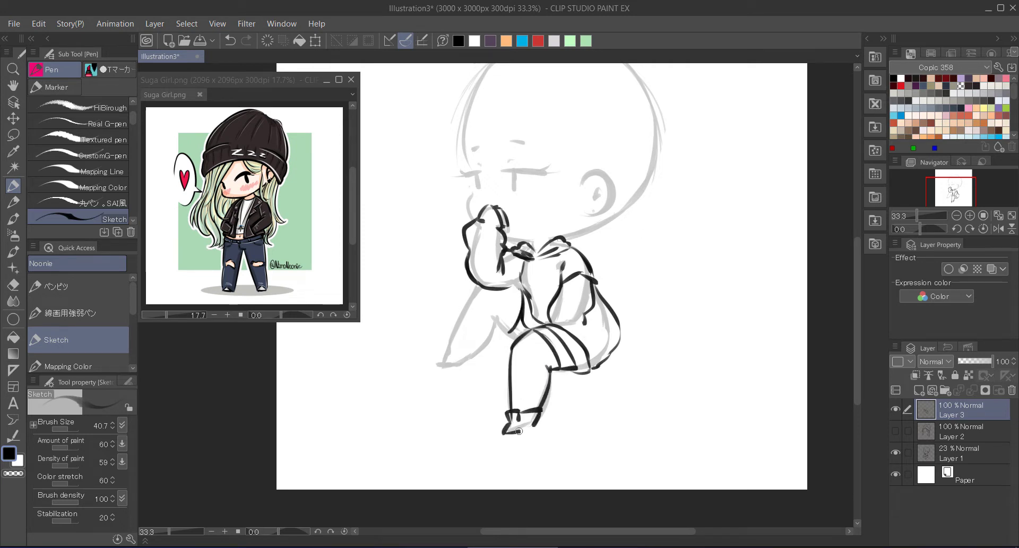
Sketch the other leg with its cuff and shoe, checking the pose in a mirrored view
left_click_drag(492, 316, 512, 332)
mouse_move(477, 287)
left_mouse_down()
mouse_move(452, 337)
mouse_move(460, 366)
left_mouse_up()
left_click_drag(473, 363, 455, 346)
key("ctrl+z")
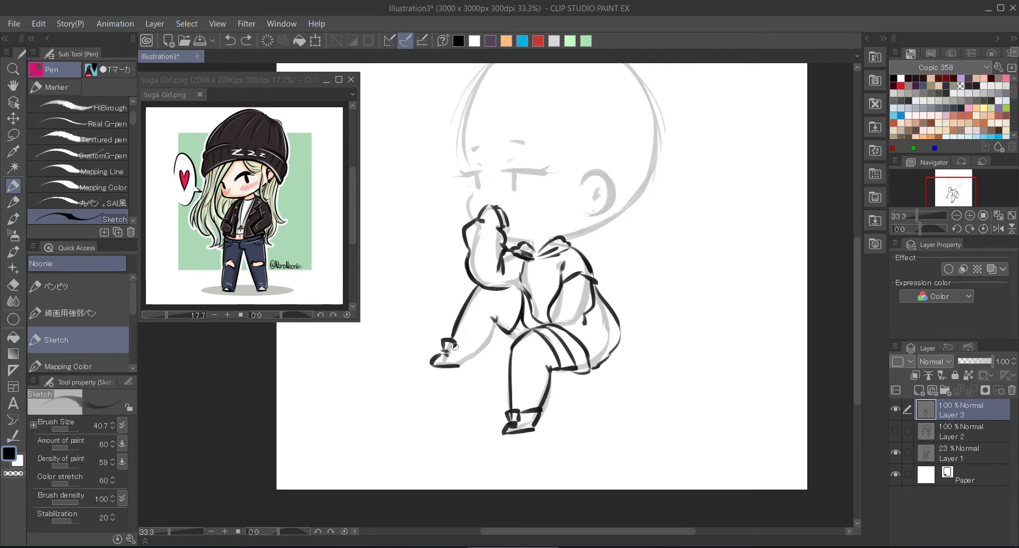
key("h")
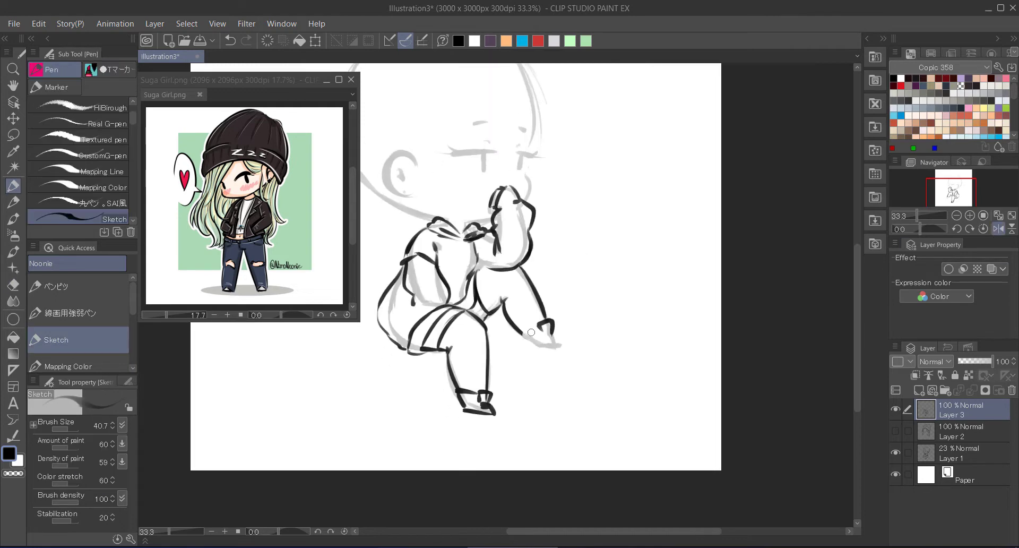
key("h")
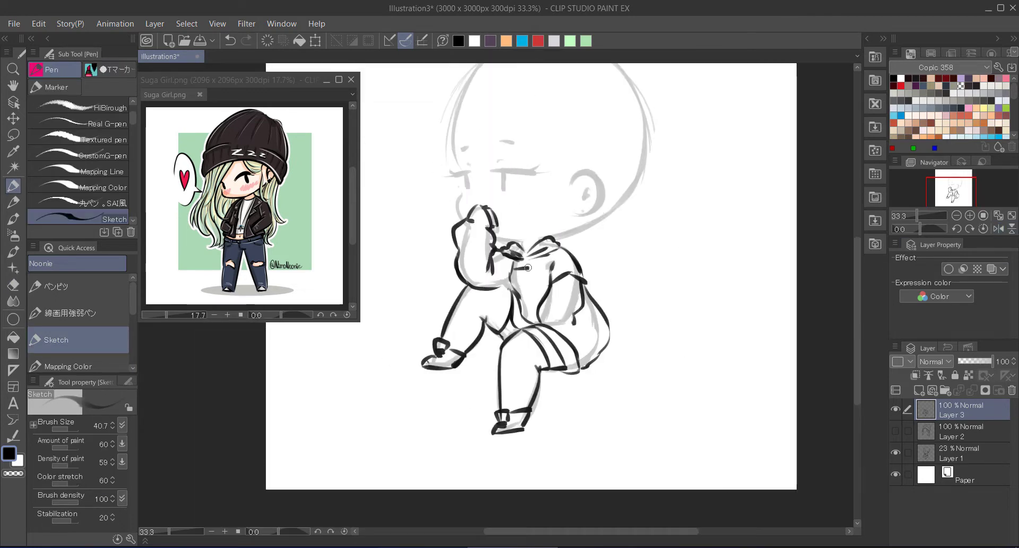
Add hatched detail to the hoodie's chest and rib lines to its hem and raised cuff
left_click_drag(536, 268, 523, 305)
left_click_drag(518, 254, 515, 290)
key("ctrl+z")
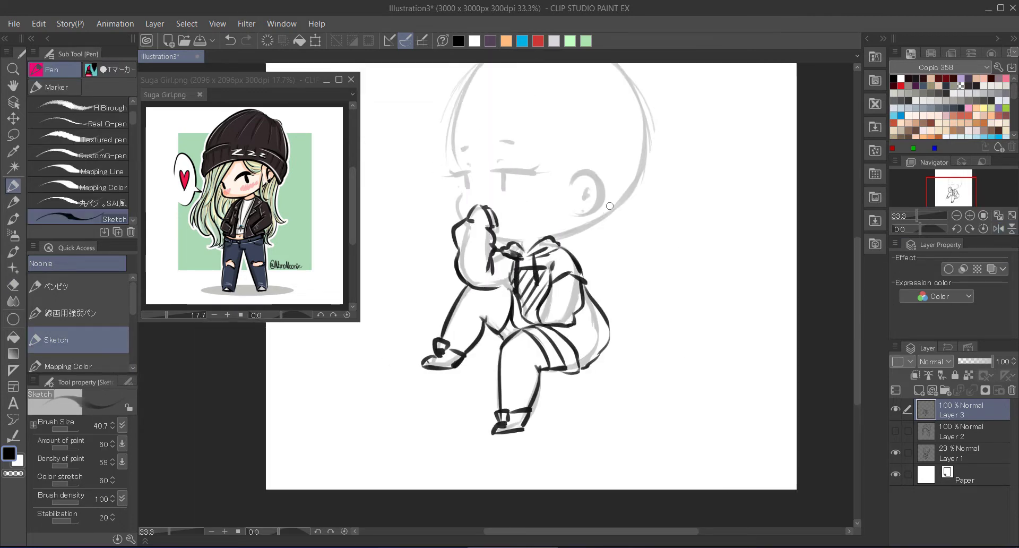
left_click_drag(577, 367, 552, 332)
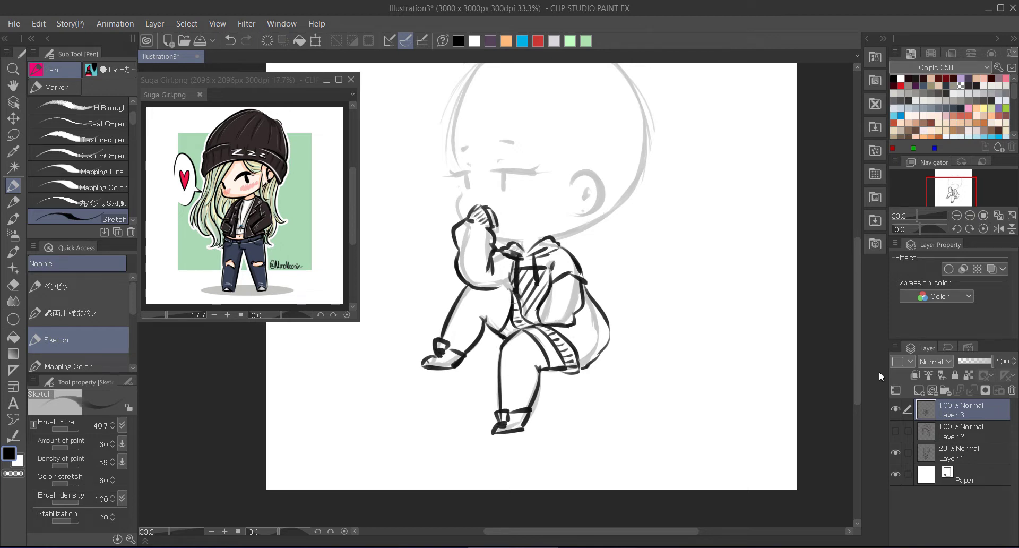
key("ctrl+z")
left_click_drag(590, 296, 589, 363)
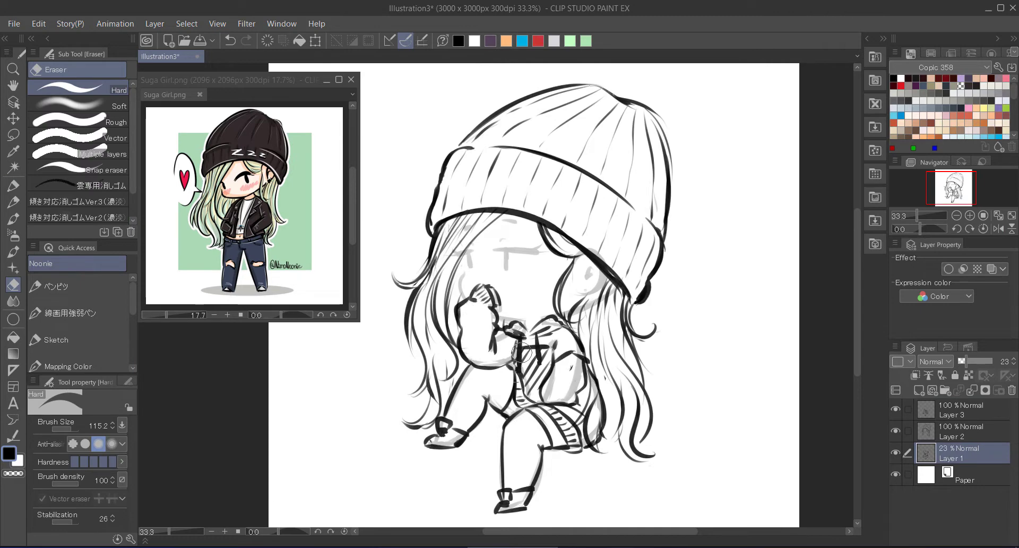
Erase the overlapping guide lines on Layer 1 at 100% opacity, and add earrings and sleeve folds to the sketch
mouse_move(599, 260)
left_mouse_down()
mouse_move(583, 307)
mouse_move(515, 372)
mouse_move(589, 404)
mouse_move(523, 489)
left_mouse_up()
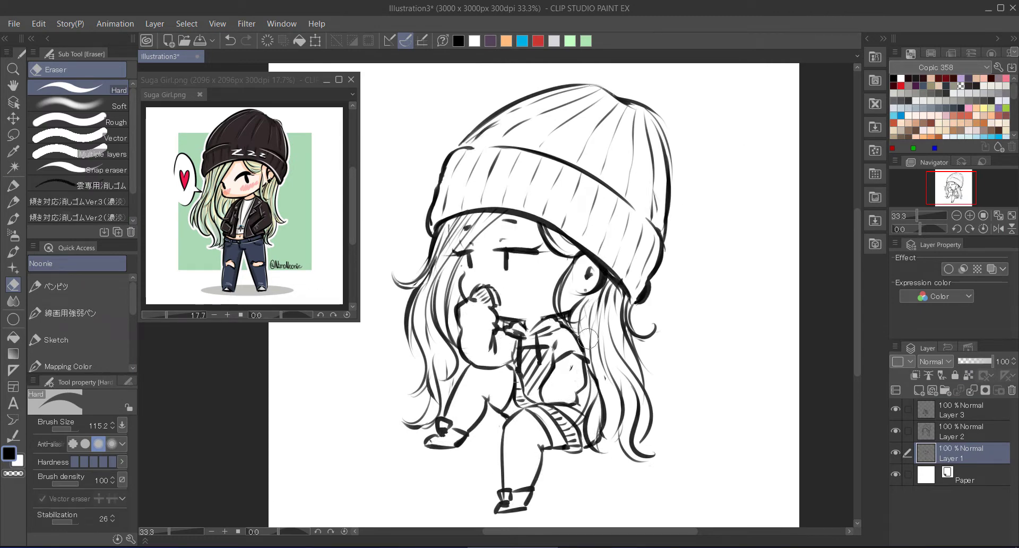
key("p")
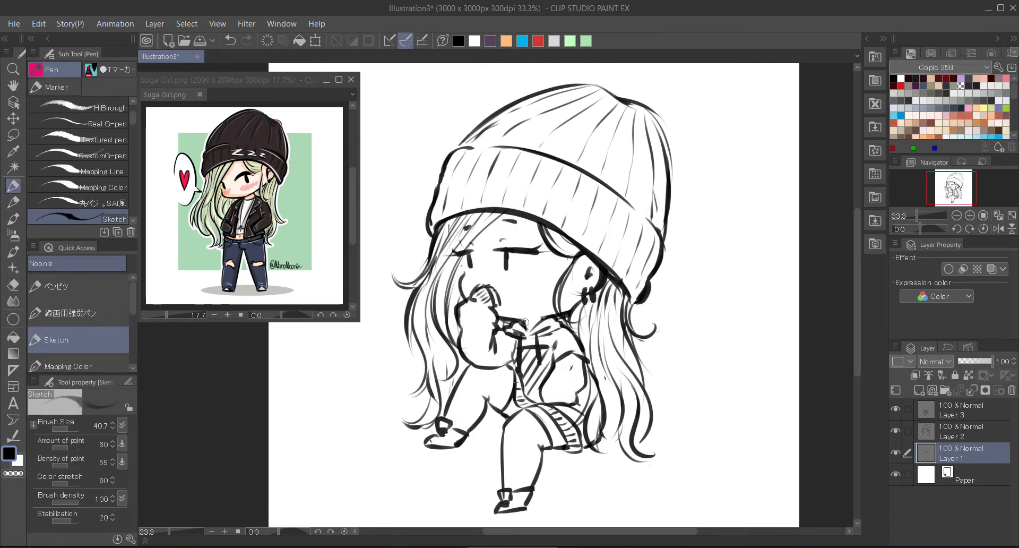
left_click_drag(548, 394, 578, 381)
left_click_drag(465, 329, 488, 346)
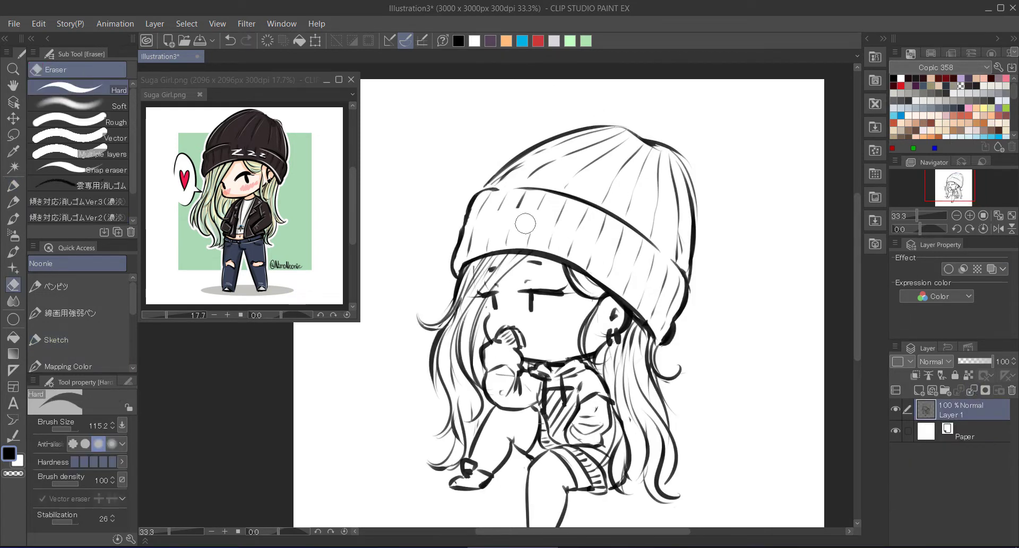
Draw a small rectangular patch with a sleepy face on the beanie's cuff
key("ctrl+z")
left_click_drag(506, 207, 493, 234)
mouse_move(493, 209)
left_mouse_down()
mouse_move(542, 233)
mouse_move(526, 220)
left_mouse_up()
left_click_drag(515, 225, 521, 225)
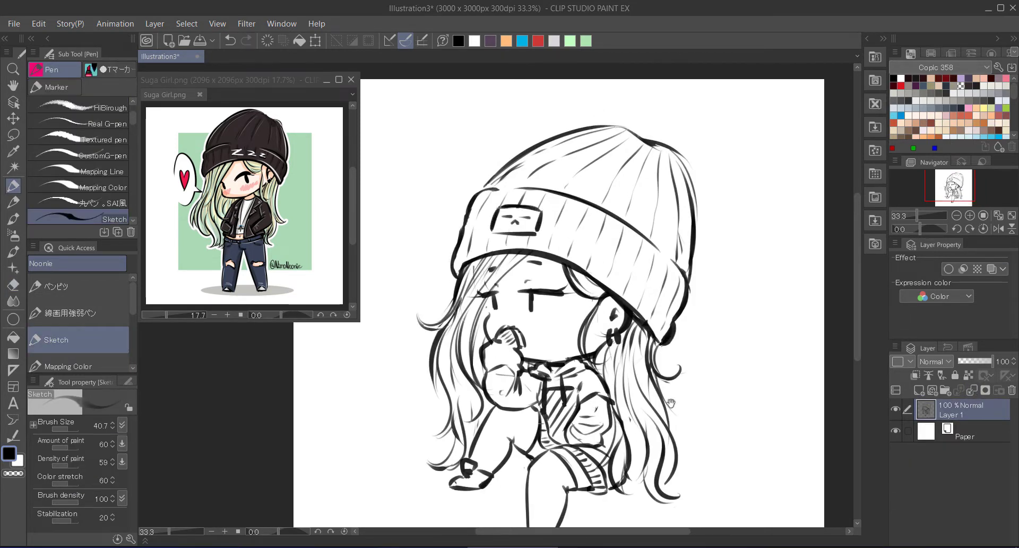
Create a folder with a new layer for the line art and lower the sketch layer's opacity to 14%
left_click_drag(670, 403, 659, 387)
left_click(946, 390)
left_click(919, 390)
left_click(966, 450)
left_click_drag(991, 361, 963, 361)
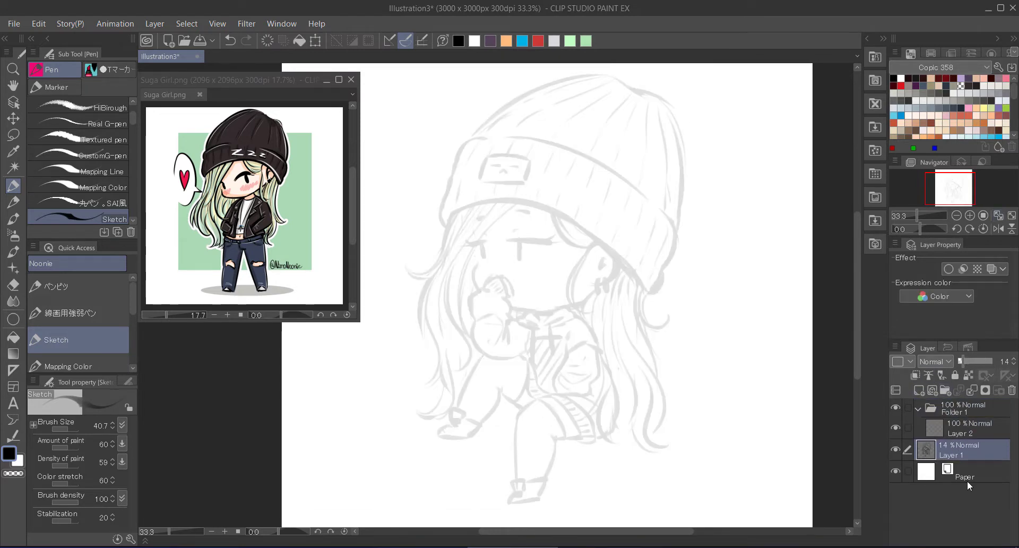
Ink the ear, its inner detail and the earrings on Layer 2 with the line-art pen at size 15
left_click(967, 428)
key("p")
left_click(970, 215)
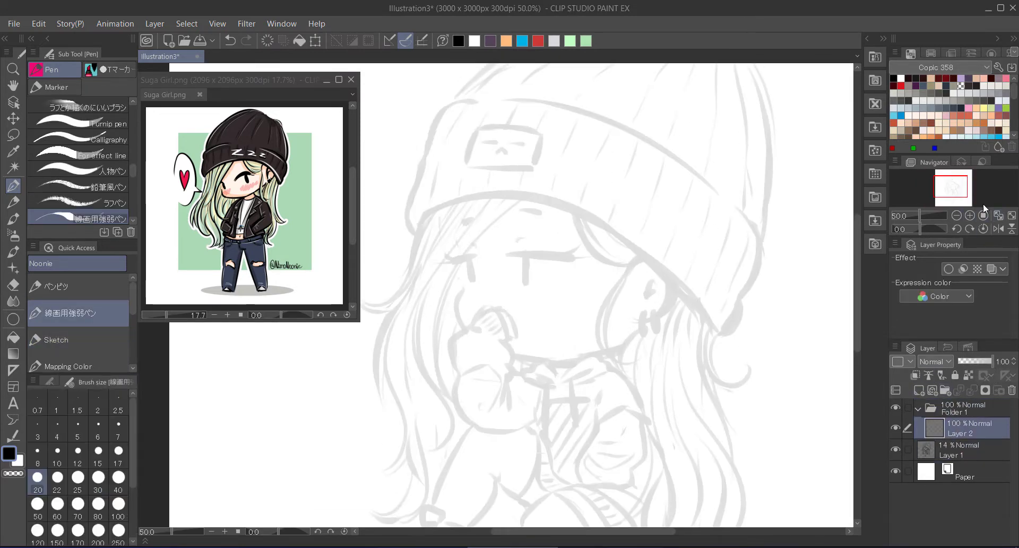
scroll(654, 269, "up", 1)
mouse_move(616, 277)
left_mouse_down()
mouse_move(674, 319)
mouse_move(629, 340)
left_mouse_up()
key("ctrl+z")
key("bracketleft")
key("bracketleft")
key("ctrl+z")
left_click_drag(614, 277, 634, 355)
mouse_move(651, 289)
left_mouse_down()
mouse_move(645, 306)
mouse_move(656, 326)
left_mouse_up()
scroll(710, 365, "up", 1)
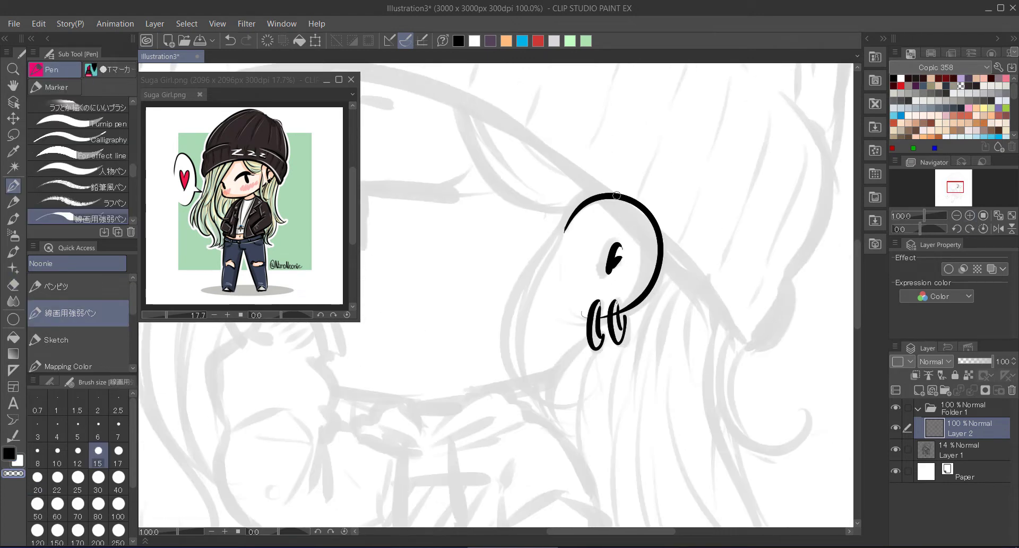
left_click_drag(625, 283, 629, 290)
scroll(663, 318, "down", 1)
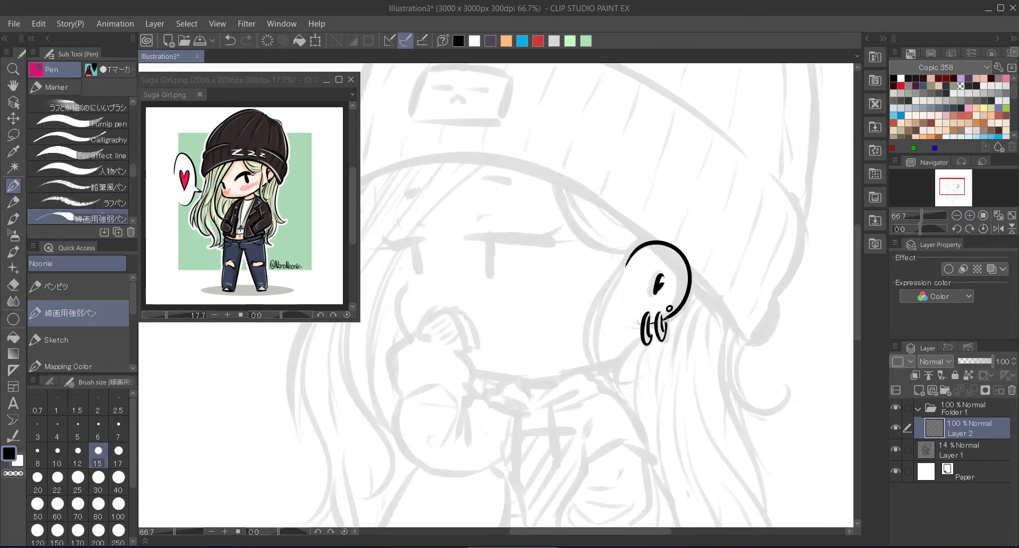
Ink both half-closed eyes with upper lashes, eyelid creases and short eyebrows
left_click_drag(486, 239, 698, 221)
scroll(630, 286, "up", 1)
mouse_move(661, 235)
left_mouse_down()
mouse_move(680, 210)
mouse_move(653, 212)
left_mouse_up()
mouse_move(544, 207)
left_mouse_down()
mouse_move(568, 201)
mouse_move(568, 273)
mouse_move(621, 271)
left_mouse_up()
mouse_move(462, 242)
left_mouse_down()
mouse_move(525, 233)
mouse_move(441, 241)
left_mouse_up()
key("ctrl+z")
left_click_drag(507, 233, 508, 280)
key("ctrl+z")
left_click_drag(608, 134, 643, 138)
left_click_drag(519, 149, 494, 159)
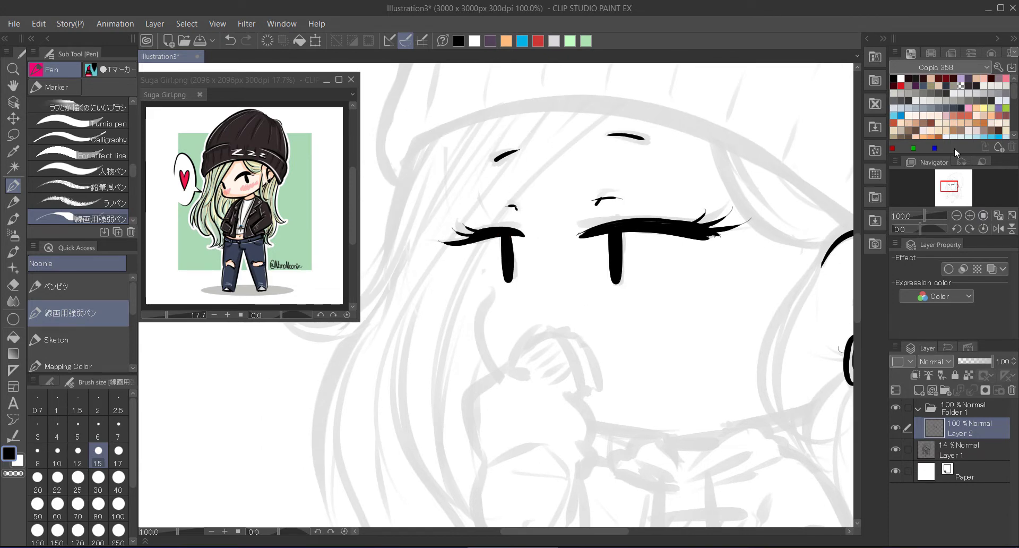
Ink the cheek contour, the jawline and the short neck lines beneath the chin
key("ctrl+minus")
left_click_drag(426, 253, 441, 316)
left_click_drag(491, 341, 544, 360)
left_click_drag(661, 307, 584, 345)
Lasso the ear with its earrings and jawline, shift them slightly toward the face, and deselect
key("m")
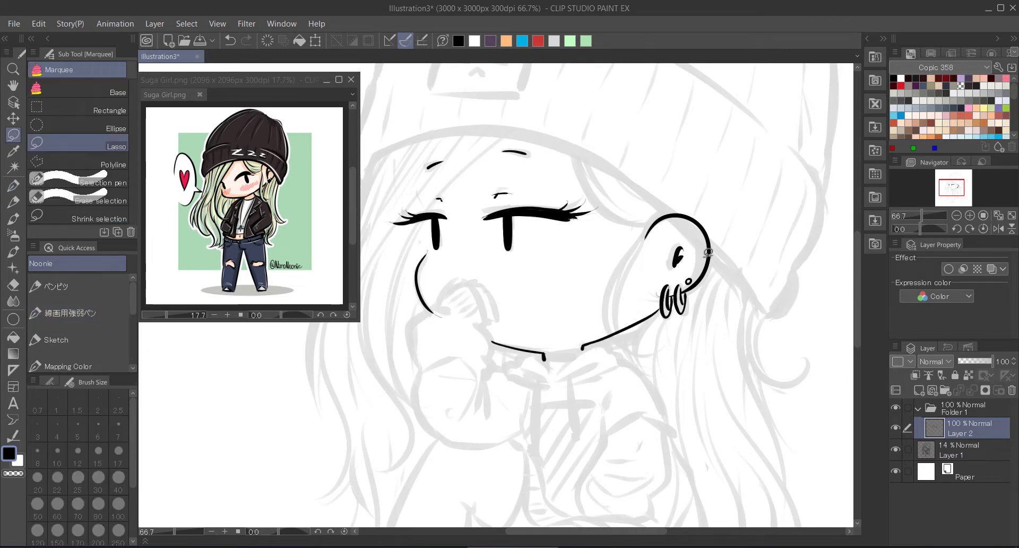
key("ctrl+z")
left_click_drag(691, 319, 695, 345)
key("k")
left_click_drag(685, 276, 579, 347)
left_click(724, 392)
key("Return")
key("ctrl+d")
Ink the hoodie's collar folds and dark neck opening, cleaning up the overlapping neck lines
key("p")
key("e")
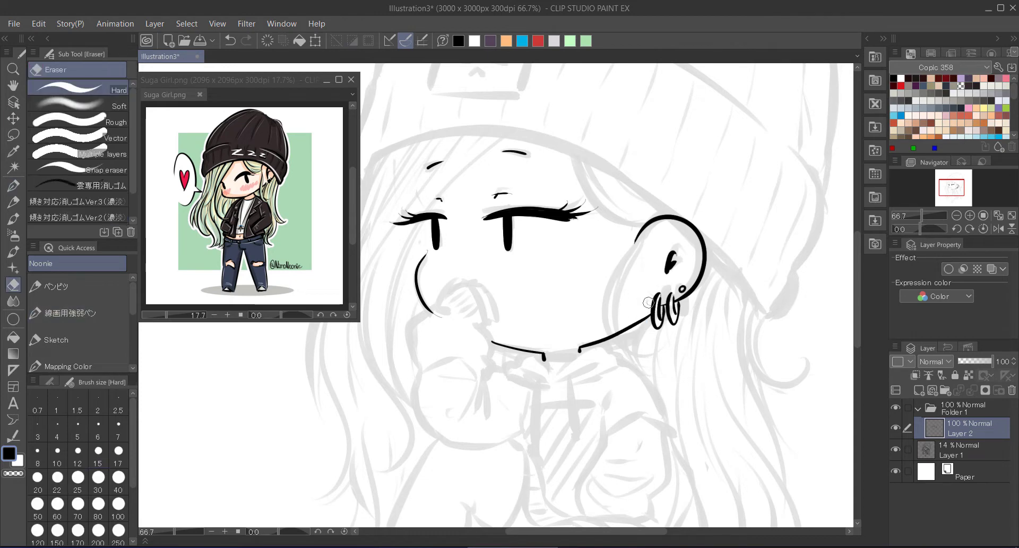
key("p")
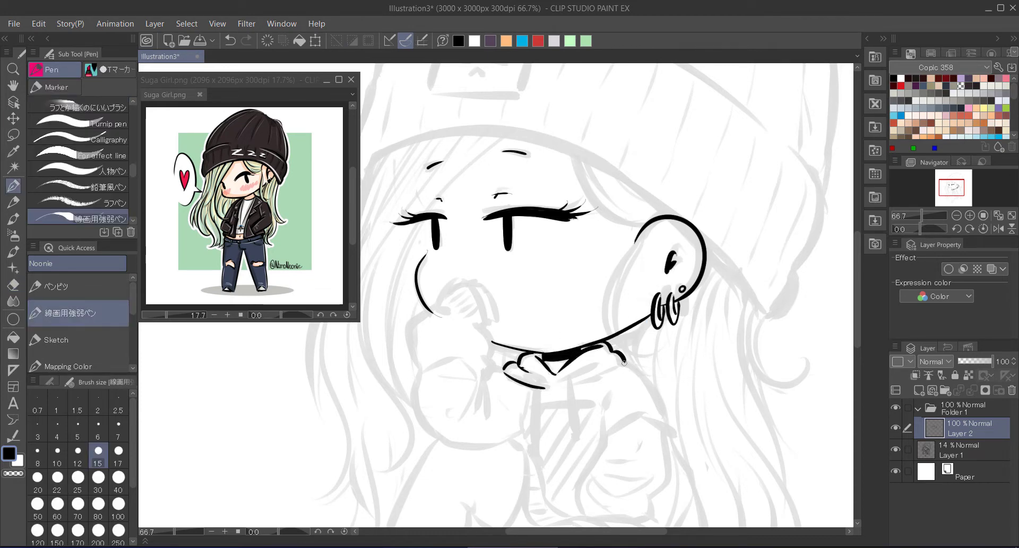
mouse_move(625, 362)
left_mouse_down()
mouse_move(560, 383)
mouse_move(520, 371)
mouse_move(522, 380)
left_mouse_up()
key("e")
key("p")
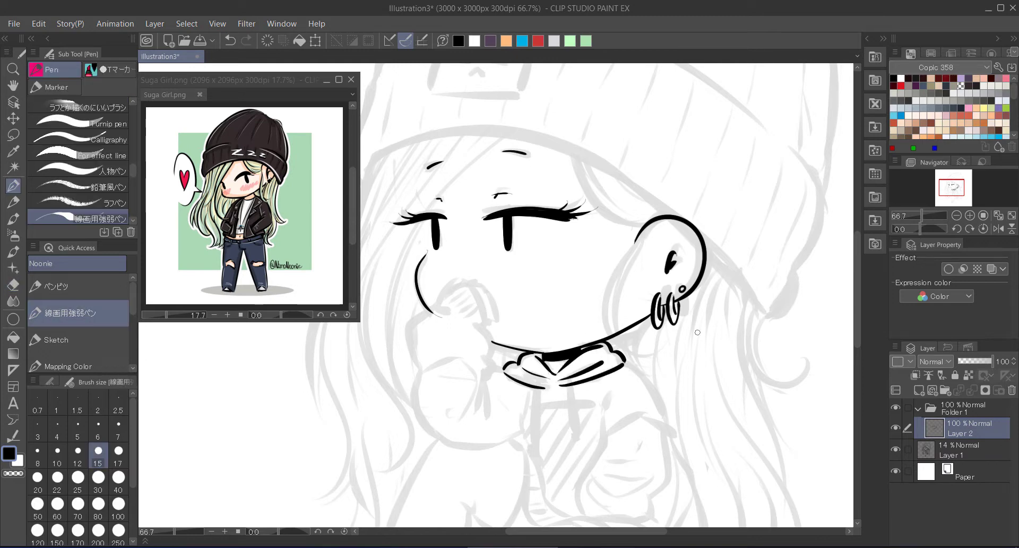
Ink two thick drawstrings with knotted ends hanging from the hoodie's collar
left_click_drag(698, 333, 685, 261)
left_click_drag(526, 309, 522, 376)
left_click_drag(555, 313, 563, 366)
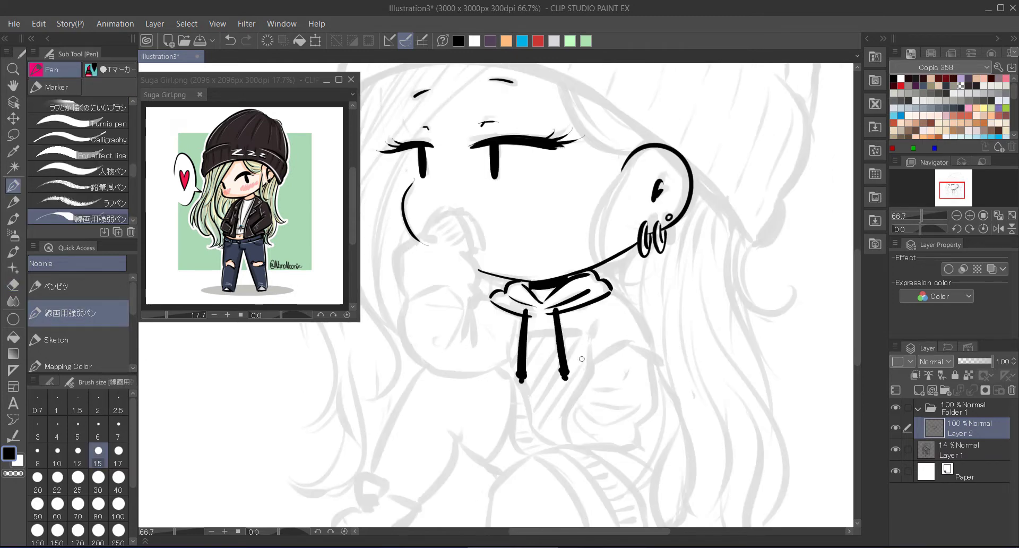
left_click_drag(648, 340, 663, 297)
Add a new layer in the folder and ink the raised hand and cuff over the mouth
left_click(919, 390)
left_click_drag(461, 164, 485, 230)
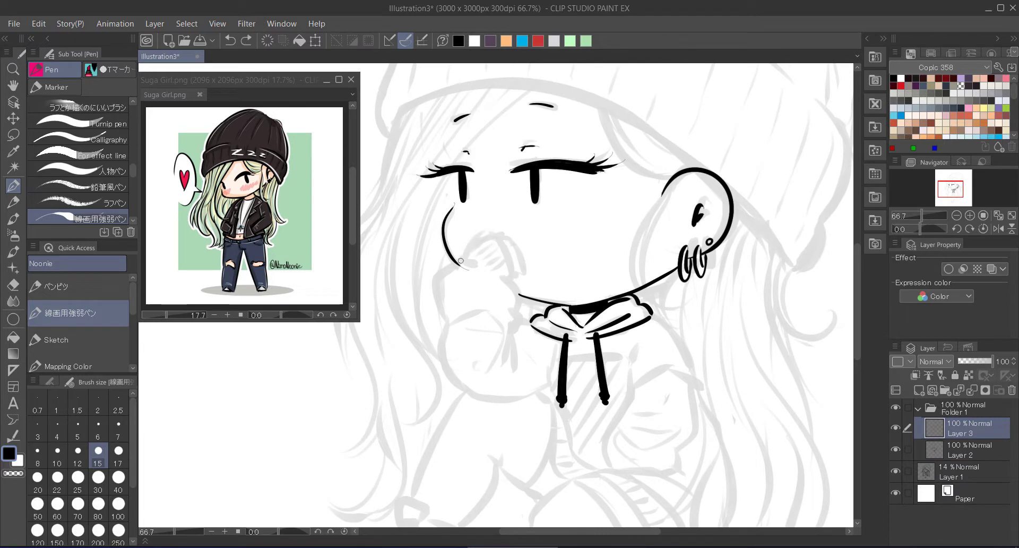
mouse_move(461, 261)
left_mouse_down()
mouse_move(491, 232)
mouse_move(525, 265)
mouse_move(496, 231)
left_mouse_up()
key("ctrl+z")
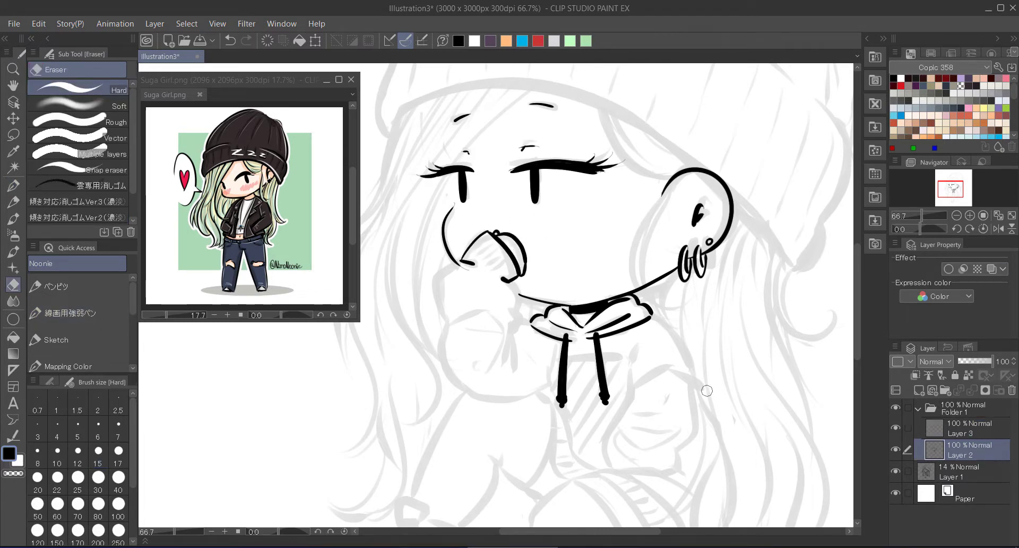
Ink the raised arm's puffy sleeve with its folds and add rib lines to the cuff
mouse_move(460, 261)
left_mouse_down()
mouse_move(445, 320)
mouse_move(488, 395)
mouse_move(551, 386)
left_mouse_up()
left_click_drag(512, 323, 505, 360)
left_click_drag(516, 326, 519, 366)
key("ctrl+z")
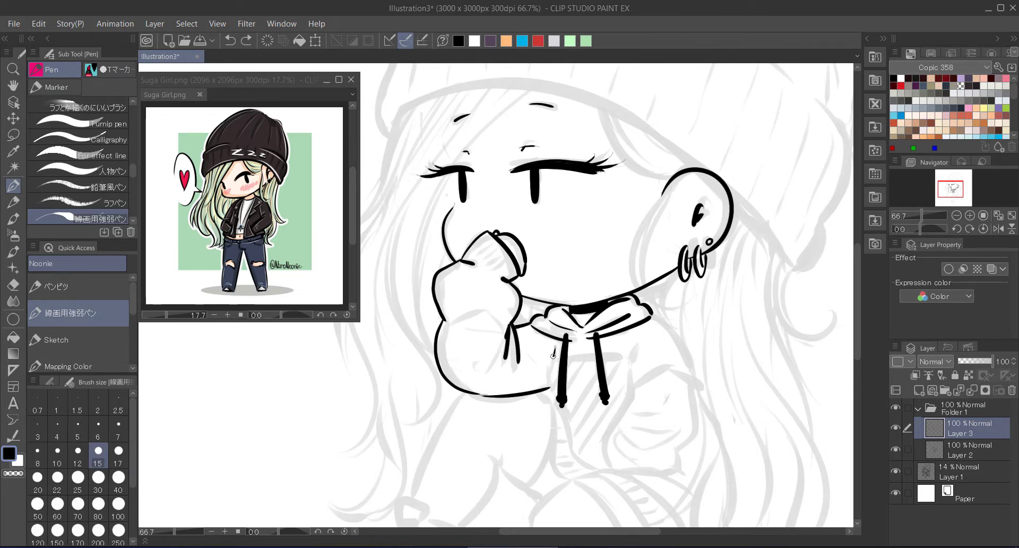
left_click_drag(704, 331, 696, 264)
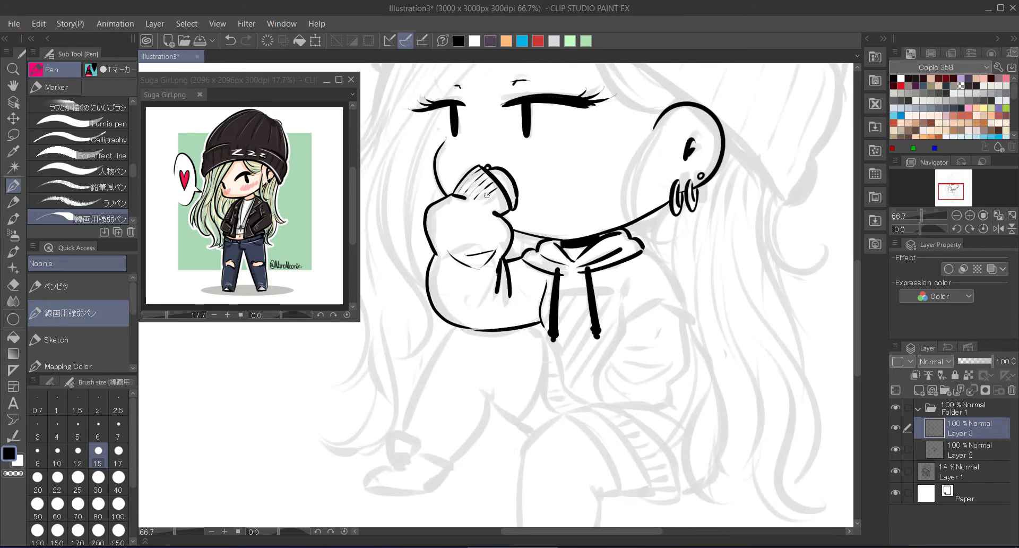
left_click_drag(694, 357, 677, 339)
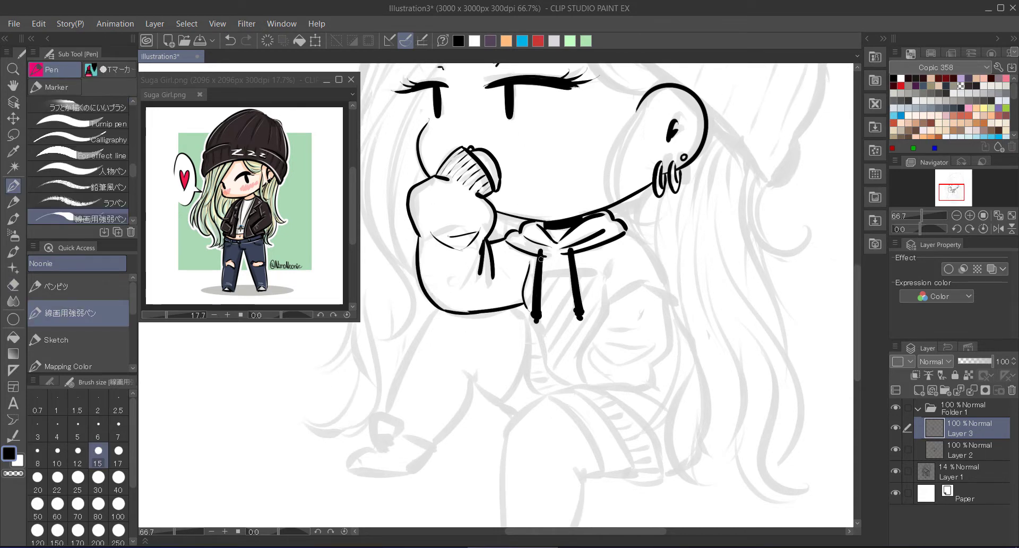
Ink the hoodie's chest folds, the far shoulder, and the lowered sleeve tucked into the lap
left_click_drag(497, 238, 526, 290)
left_click_drag(627, 230, 666, 293)
mouse_move(607, 307)
left_mouse_down()
mouse_move(640, 286)
mouse_move(670, 296)
left_mouse_up()
left_click_drag(616, 259, 605, 305)
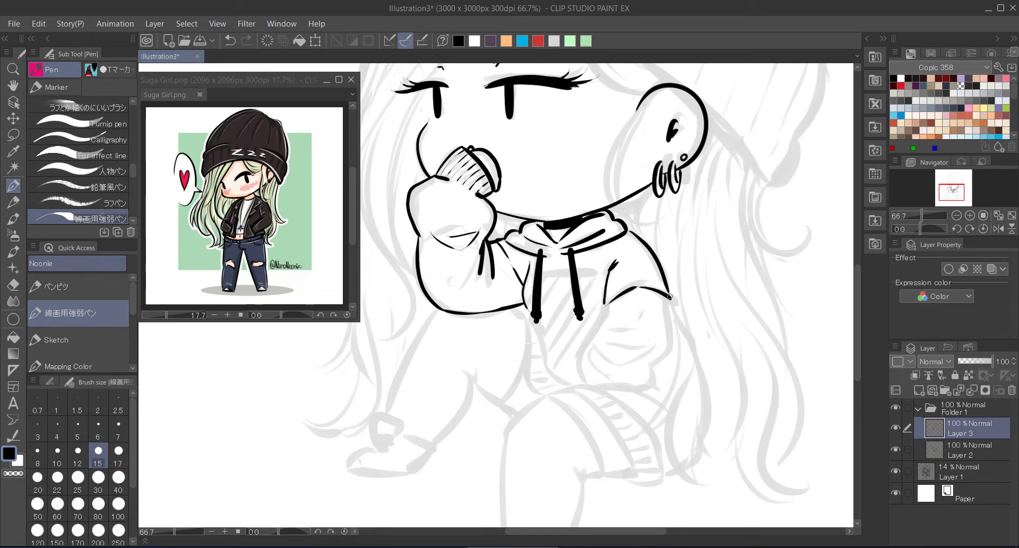
left_click_drag(668, 295, 652, 389)
left_click_drag(598, 318, 582, 384)
Ink the hoodie's front edge, rounded back and curved hem band across the thigh
mouse_move(525, 317)
left_mouse_down()
mouse_move(552, 375)
mouse_move(547, 395)
mouse_move(628, 473)
left_mouse_up()
left_click_drag(591, 386, 550, 271)
mouse_move(550, 271)
left_mouse_down()
mouse_move(618, 357)
mouse_move(581, 363)
mouse_move(576, 209)
mouse_move(596, 324)
mouse_move(503, 364)
left_mouse_up()
key("ctrl+z")
left_click_drag(449, 278, 504, 365)
Ink the front leg's outline from the knee down to the shoe's upper edge
mouse_move(413, 303)
left_mouse_down()
mouse_move(449, 285)
mouse_move(407, 441)
left_mouse_up()
left_click_drag(476, 359, 482, 366)
left_click_drag(482, 366, 463, 440)
key("ctrl+z")
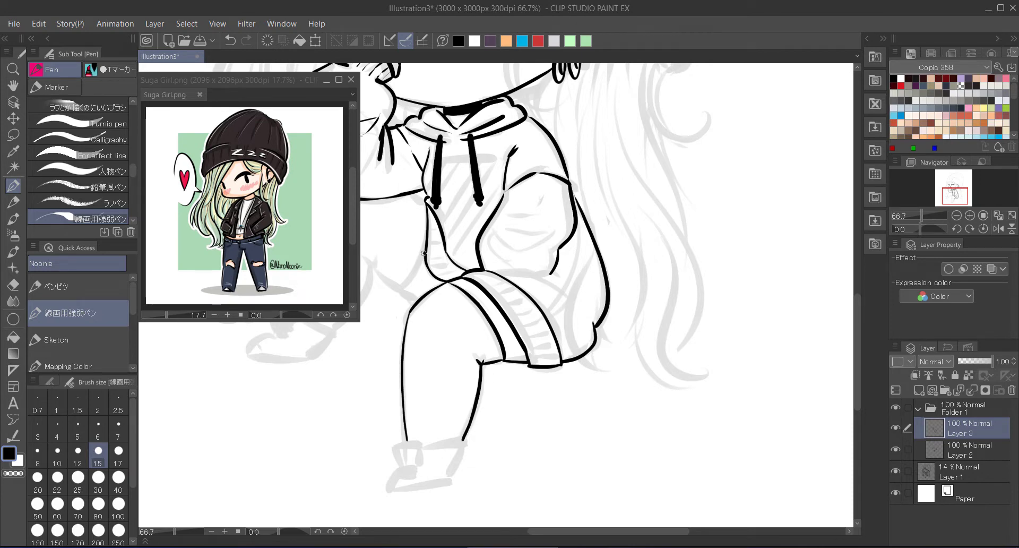
Ink the front foot's shoe, including its sole, below the finished leg outline
mouse_move(424, 254)
left_mouse_down()
mouse_move(514, 282)
mouse_move(511, 231)
mouse_move(528, 179)
left_mouse_up()
mouse_move(534, 407)
left_mouse_down()
mouse_move(503, 431)
mouse_move(564, 428)
left_mouse_up()
mouse_move(538, 393)
left_mouse_down()
mouse_move(580, 386)
mouse_move(563, 432)
mouse_move(567, 422)
left_mouse_up()
Ink the back leg's thigh, knee and shin outline, and outline its shoe and sole
left_click_drag(620, 252, 705, 325)
left_click_drag(570, 290, 534, 356)
left_click_drag(536, 223, 488, 357)
key("ctrl+z")
key("ctrl+z")
mouse_move(499, 345)
left_mouse_down()
mouse_move(474, 359)
mouse_move(524, 353)
mouse_move(514, 381)
left_mouse_up()
mouse_move(481, 356)
left_mouse_down()
mouse_move(450, 382)
mouse_move(514, 390)
left_mouse_up()
left_click_drag(451, 373, 476, 378)
Replace the plain fingertip outline of the raised hand with small rounded knuckles along the cuff
scroll(759, 217, "down", 1)
left_click_drag(760, 218, 697, 320)
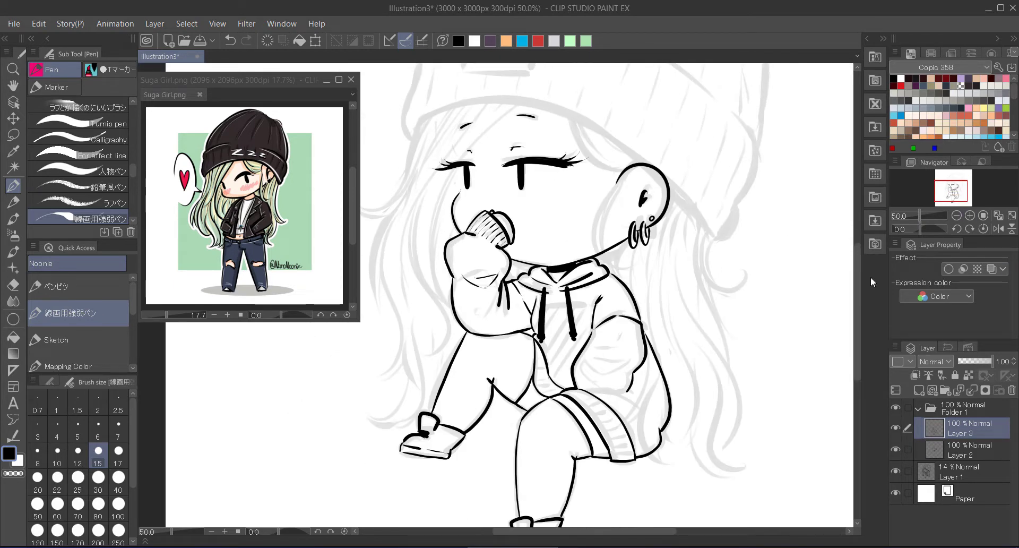
scroll(466, 212, "up", 2)
key("e")
mouse_move(528, 191)
left_mouse_down()
mouse_move(536, 239)
mouse_move(560, 277)
left_mouse_up()
key("p")
key("ctrl+z")
mouse_move(547, 242)
left_mouse_down()
mouse_move(562, 272)
mouse_move(553, 242)
left_mouse_up()
left_click_drag(518, 210, 536, 215)
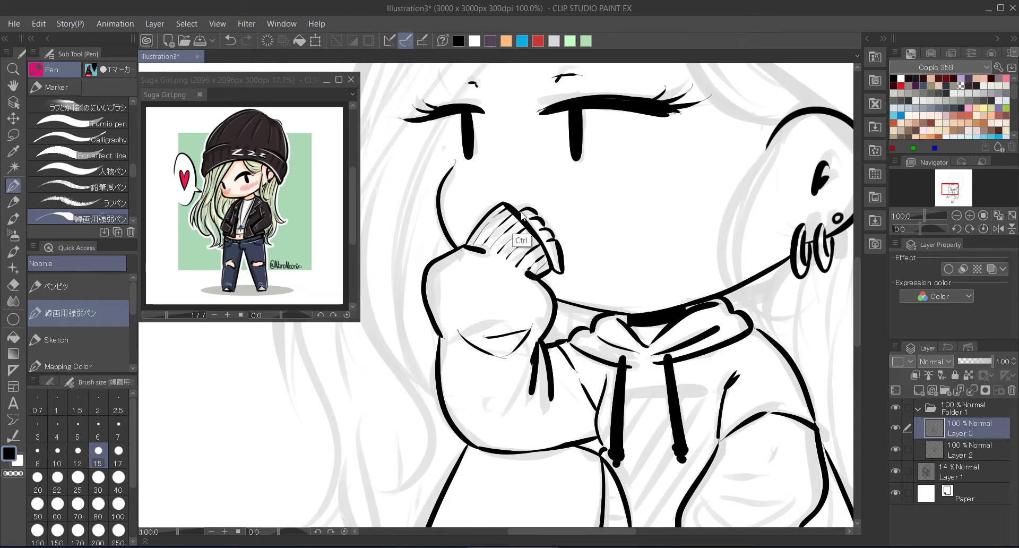
Erase the straight last finger line on the raised hand and redraw it as a small rounded fingertip
scroll(518, 207, "down", 2)
scroll(550, 250, "up", 3)
key("e")
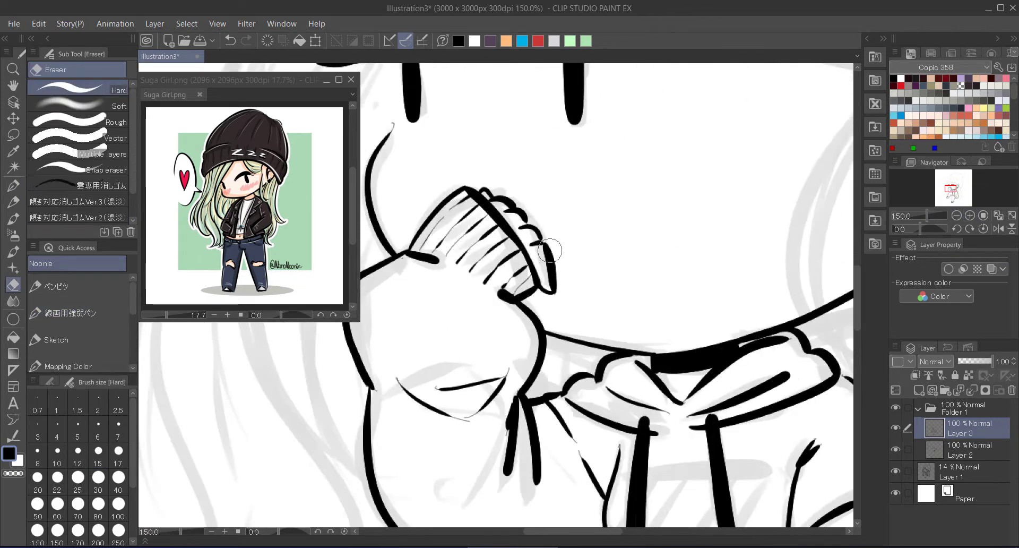
key("p")
mouse_move(550, 250)
left_mouse_down()
mouse_move(555, 286)
mouse_move(540, 264)
left_mouse_up()
key("ctrl+z")
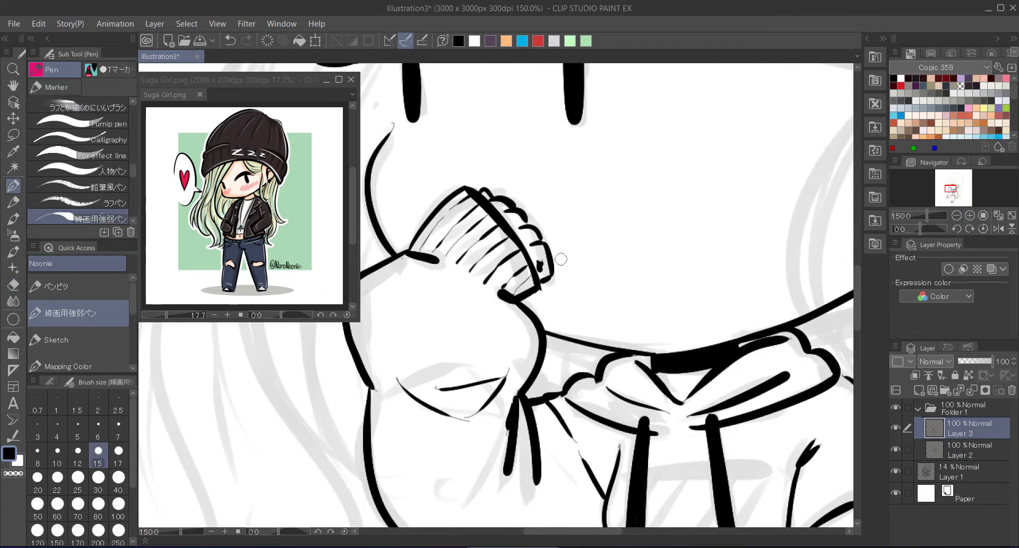
On Layer 2, ink the curved hair lock hanging in front of the ear to below the jaw
scroll(806, 158, "down", 4)
scroll(531, 324, "up", 2)
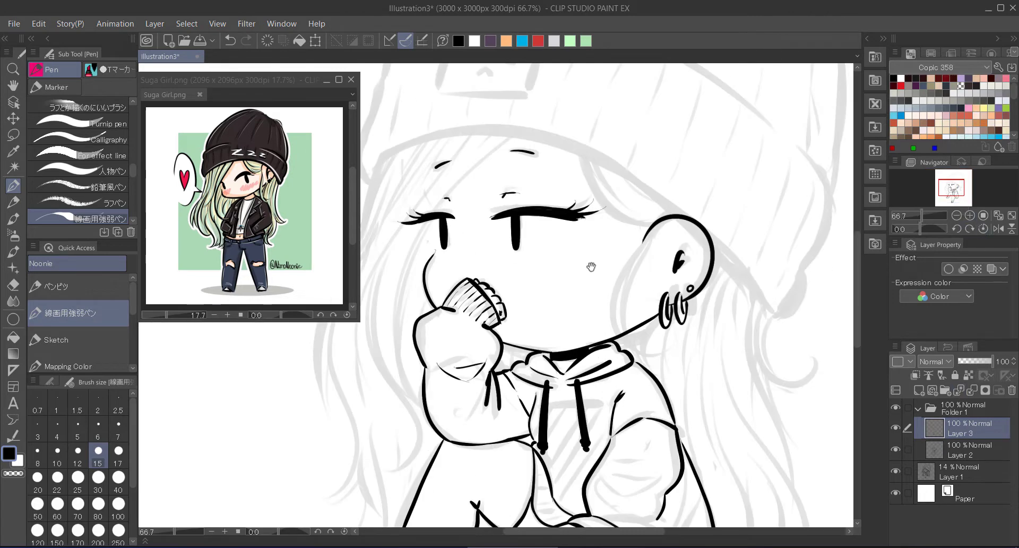
key("alt+bracketleft")
key("e")
key("p")
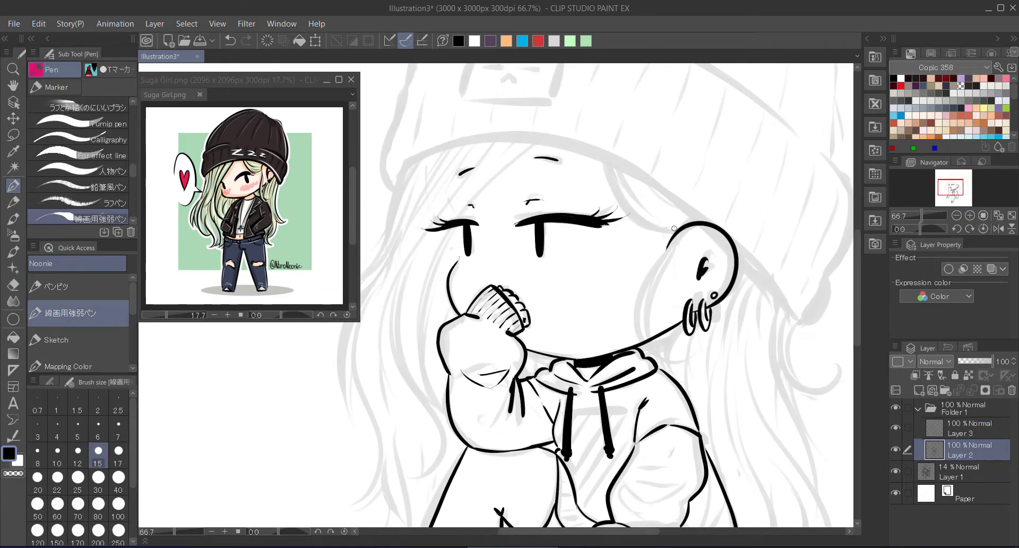
left_click_drag(677, 223, 653, 342)
scroll(653, 342, "down", 1)
key("ctrl+z")
left_click_drag(581, 291, 622, 311)
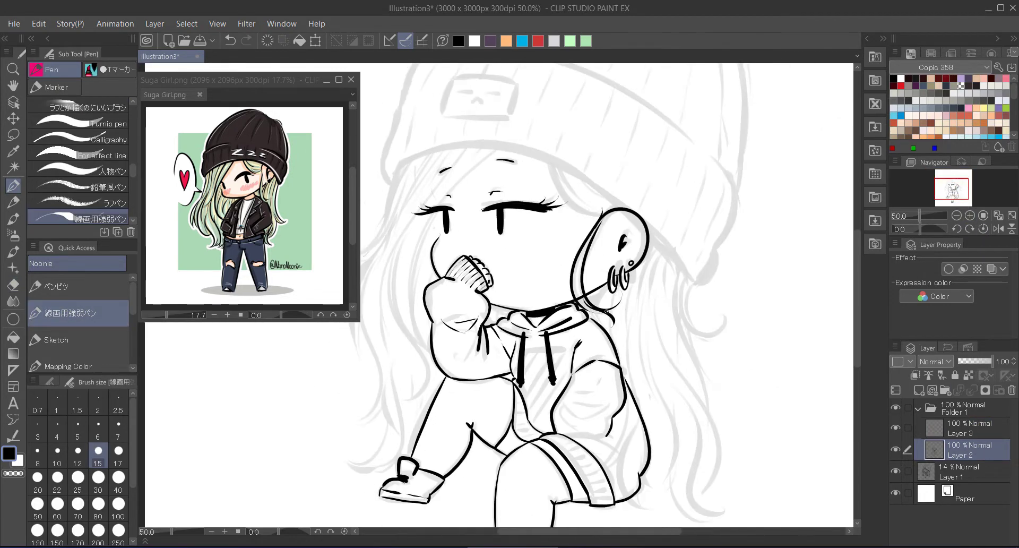
Erase the jaw line where it crosses the hair lock in front of the ear
key("e")
scroll(619, 308, "up", 2)
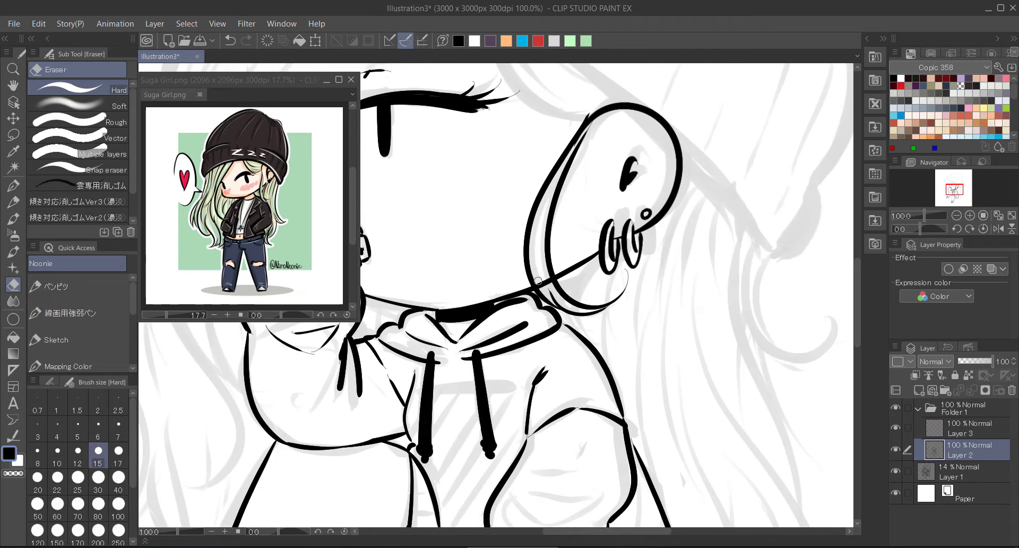
mouse_move(535, 228)
left_mouse_down()
mouse_move(582, 213)
mouse_move(554, 263)
mouse_move(587, 209)
mouse_move(544, 287)
left_mouse_up()
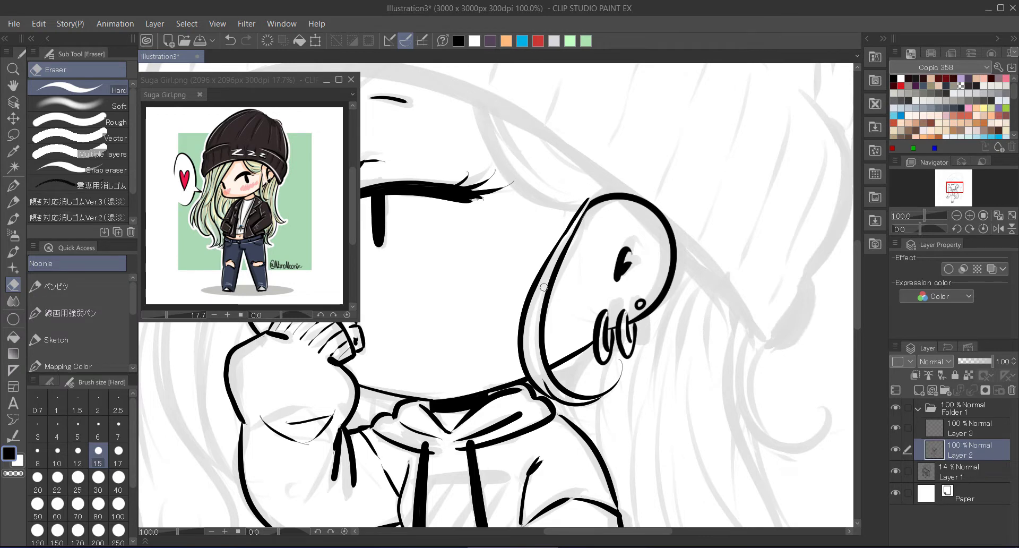
key("p")
scroll(557, 260, "down", 2)
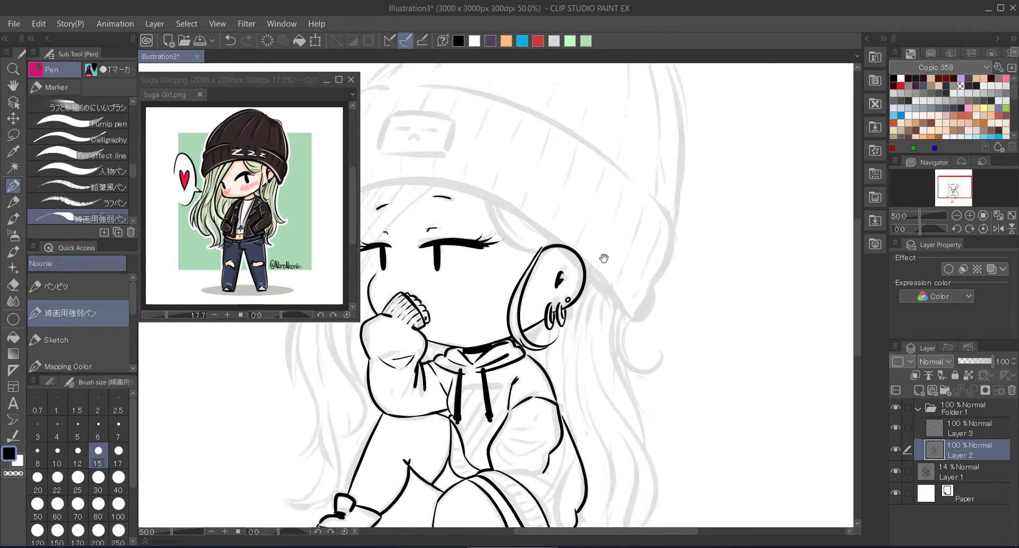
On Layer 3, ink the hair lock sweeping from the beanie's edge across the temple to the ear
key("alt+bracketright")
mouse_move(520, 250)
left_mouse_down()
mouse_move(578, 301)
mouse_move(531, 283)
mouse_move(489, 283)
left_mouse_up()
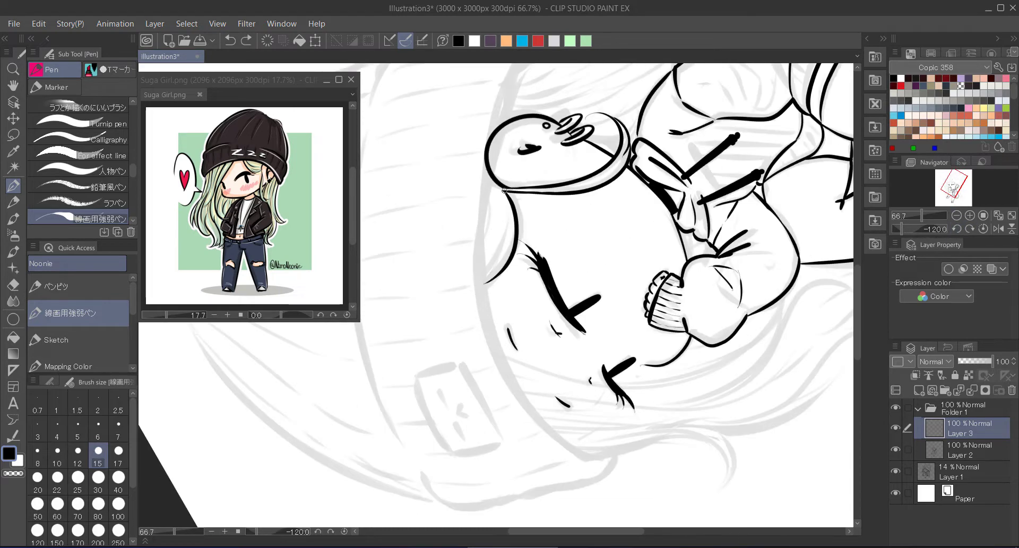
left_click_drag(493, 183, 486, 277)
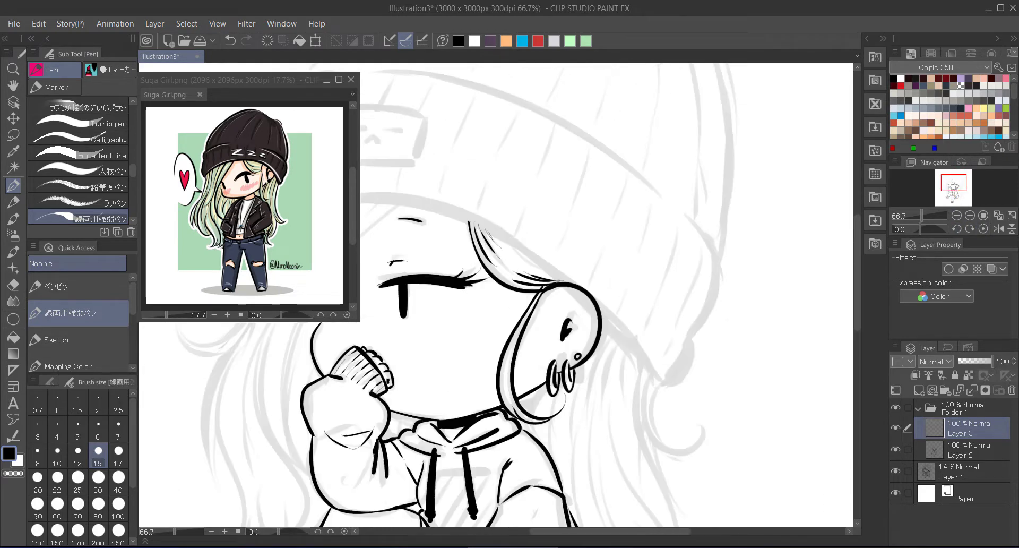
key("ctrl+z")
left_click_drag(472, 220, 507, 260)
left_click_drag(475, 221, 531, 280)
left_click_drag(602, 255, 642, 273)
left_click_drag(750, 228, 894, 185)
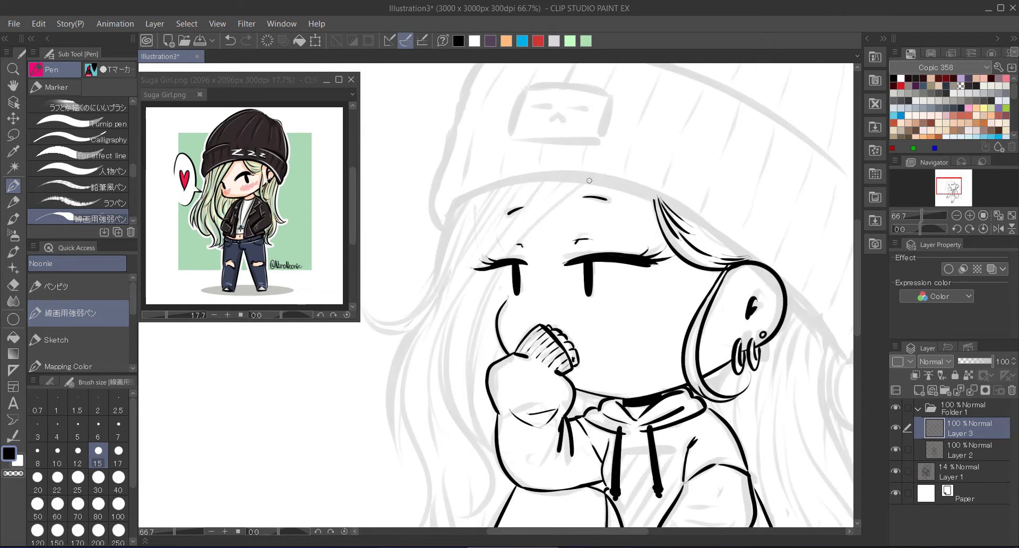
mouse_move(589, 170)
left_mouse_down()
mouse_move(543, 225)
mouse_move(463, 452)
left_mouse_up()
left_click_drag(567, 161, 441, 440)
left_click_drag(505, 266, 455, 443)
left_click_drag(502, 304, 479, 456)
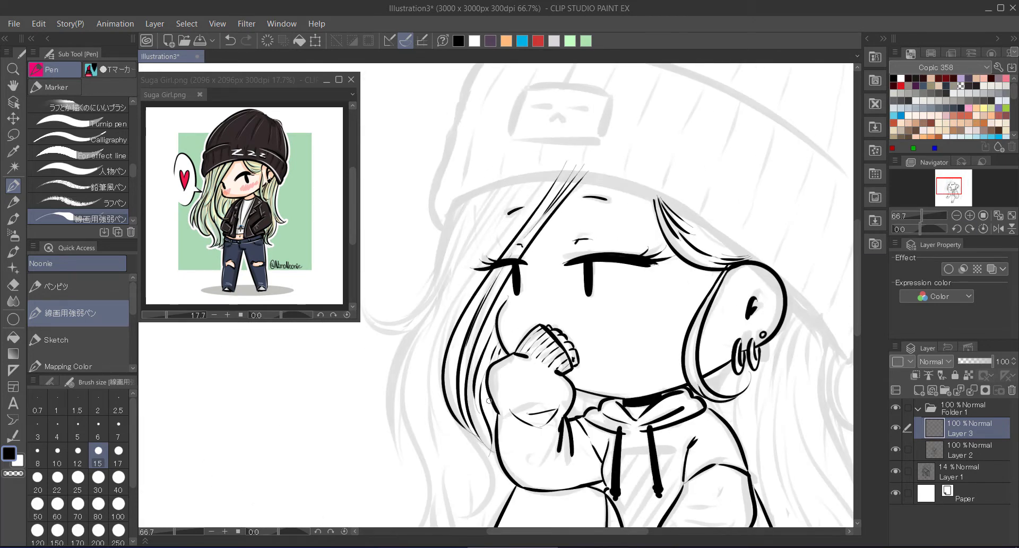
mouse_move(549, 173)
left_mouse_down()
mouse_move(474, 268)
mouse_move(476, 247)
left_mouse_up()
left_click_drag(476, 182, 427, 287)
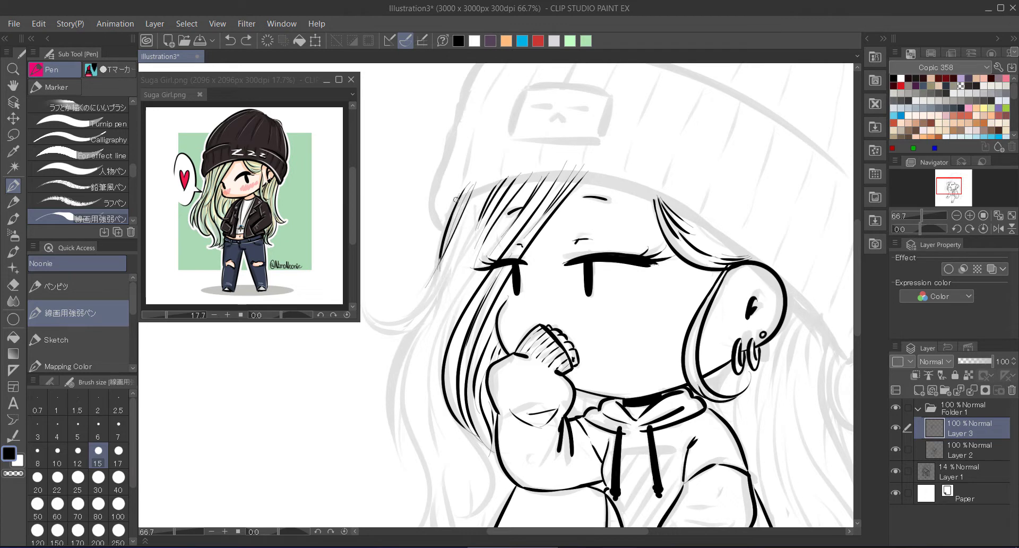
mouse_move(456, 199)
left_mouse_down()
mouse_move(435, 287)
mouse_move(496, 287)
mouse_move(426, 293)
left_mouse_up()
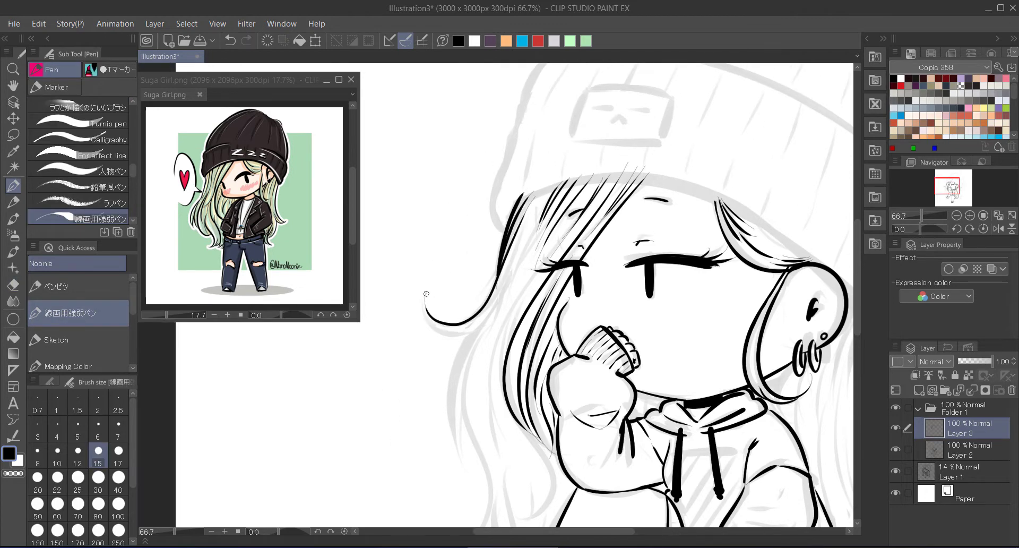
left_click_drag(512, 265, 448, 454)
left_click_drag(484, 325, 458, 501)
left_click_drag(539, 262, 486, 445)
key("ctrl+minus")
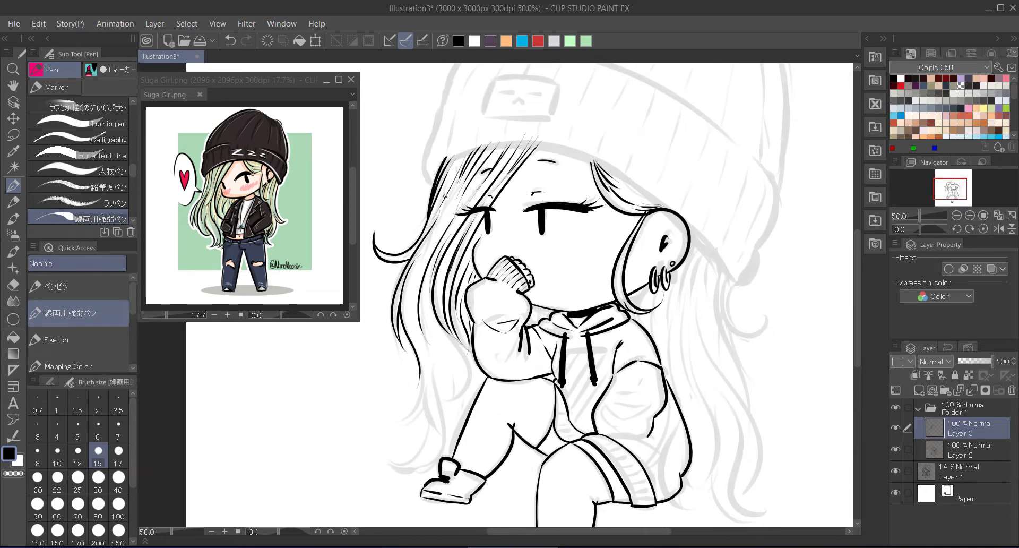
left_click_drag(462, 154, 407, 315)
left_click_drag(435, 226, 409, 323)
left_click_drag(473, 324, 450, 407)
left_click_drag(422, 342, 391, 411)
left_click_drag(441, 375, 393, 417)
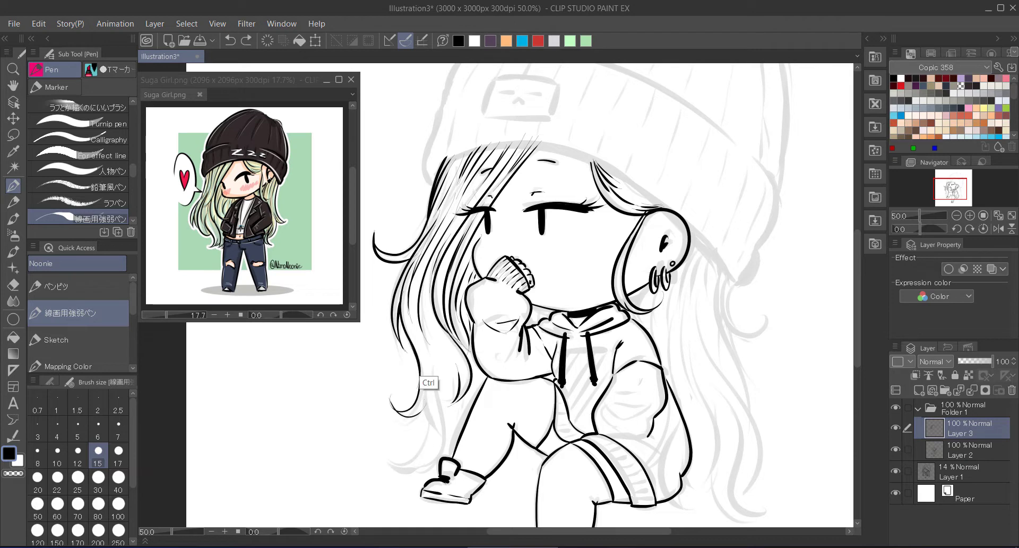
left_click_drag(441, 356, 416, 475)
left_click_drag(425, 280, 422, 407)
left_click_drag(453, 335, 441, 382)
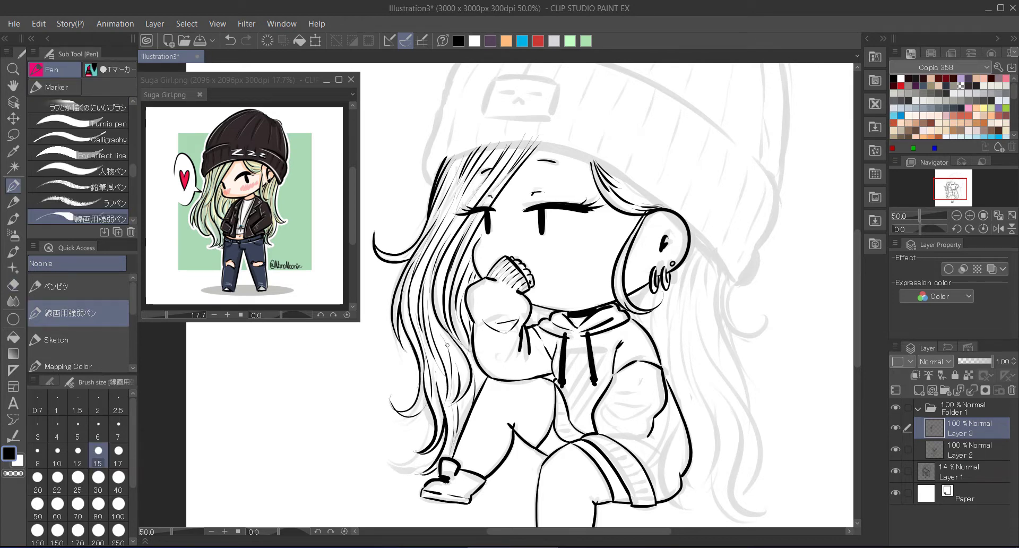
key("ctrl+z")
key("ctrl+z")
key("ctrl+z")
key("ctrl+z")
key("ctrl+z")
key("ctrl+z")
key("ctrl+z")
key("ctrl+z")
key("ctrl+z")
key("ctrl+z")
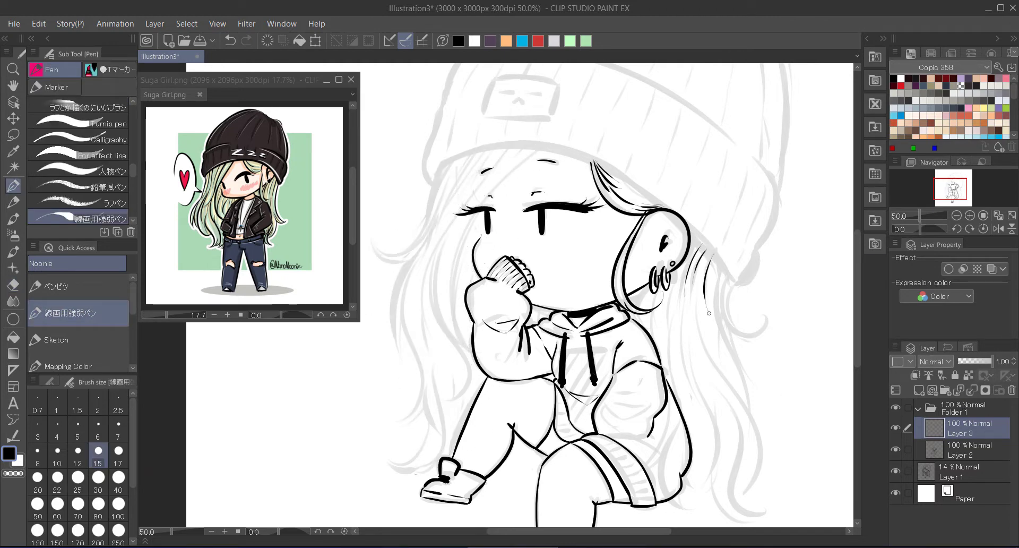
Ink the flicked hair curl emerging from under the beanie behind the ear
left_click_drag(722, 270, 772, 313)
key("e")
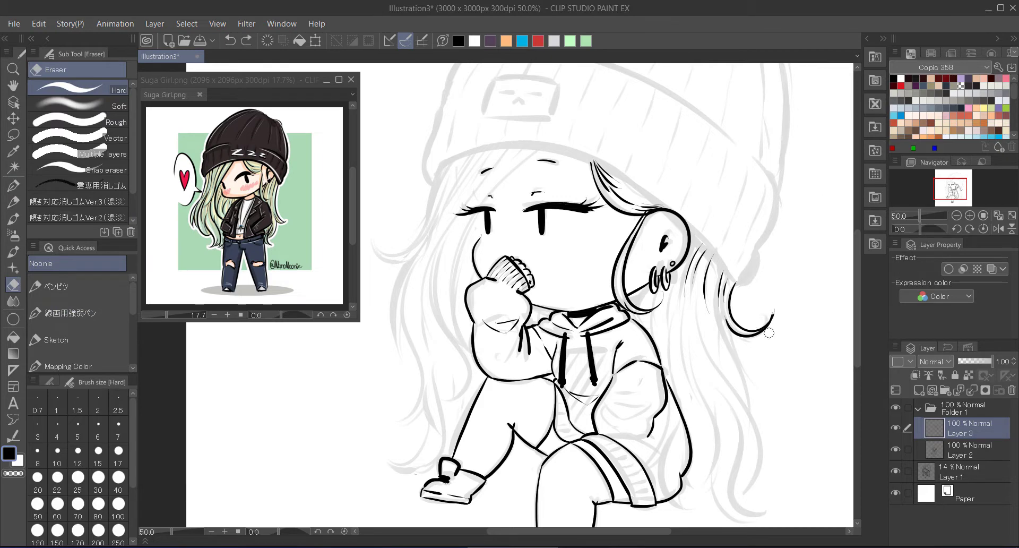
key("p")
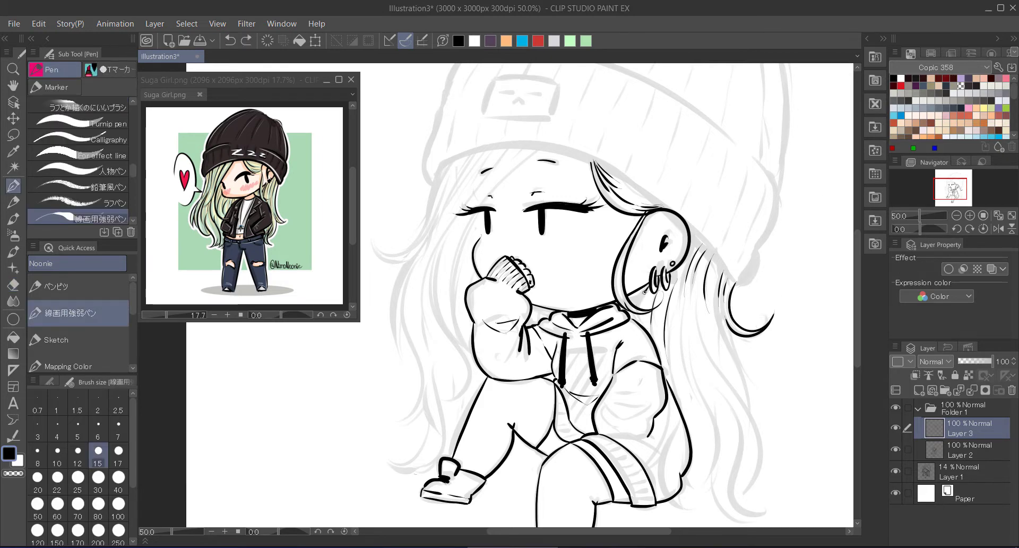
Ink the long wavy strands falling from behind the ear over the shoulder and down the back
left_click_drag(644, 291, 650, 329)
left_click_drag(644, 332, 697, 423)
left_click_drag(682, 292, 699, 391)
left_click_drag(690, 342, 721, 468)
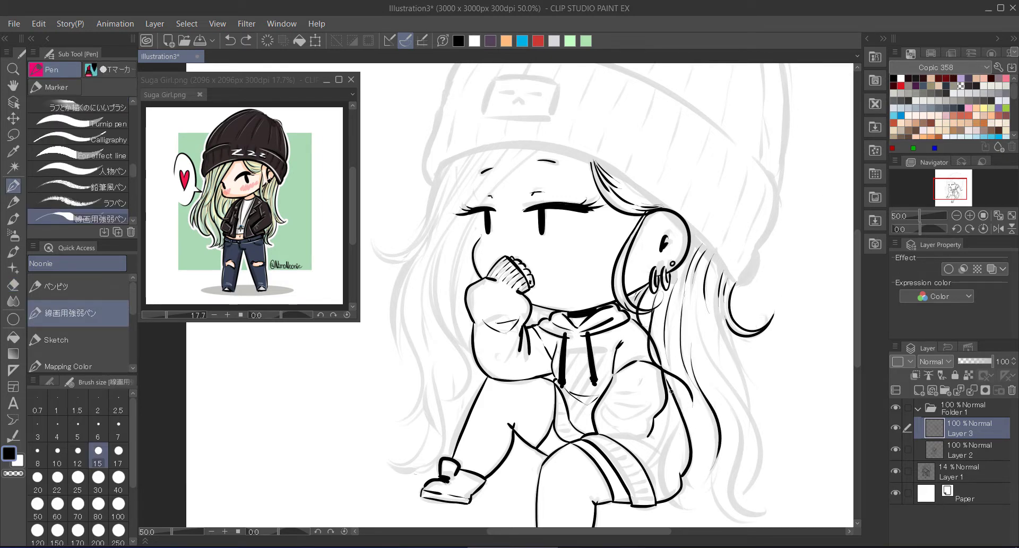
Ink the back hair's curled lower ends beside the hoodie hem and its outer wavy contour
left_click_drag(671, 391, 711, 517)
left_click_drag(711, 475, 772, 502)
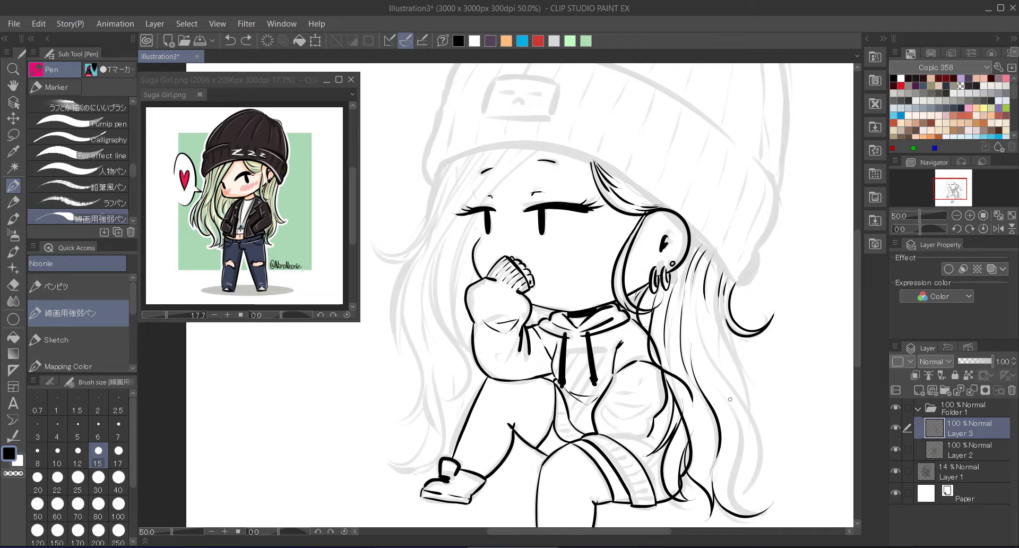
key("e")
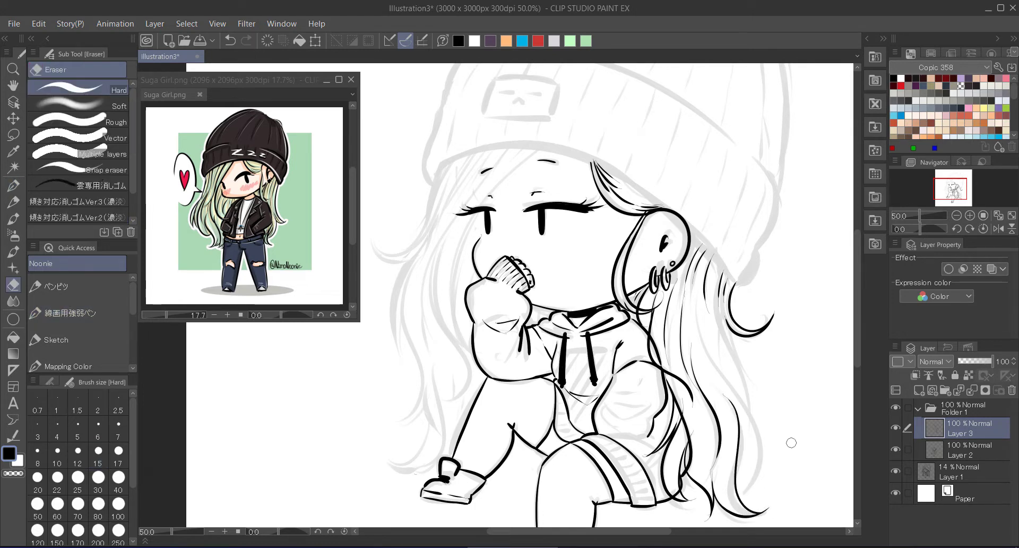
key("p")
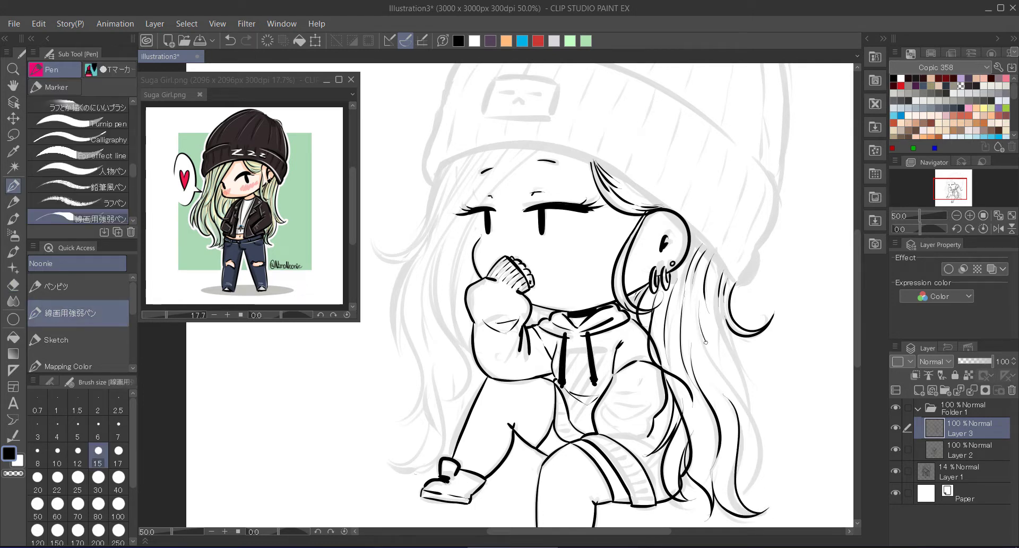
left_click_drag(720, 309, 752, 408)
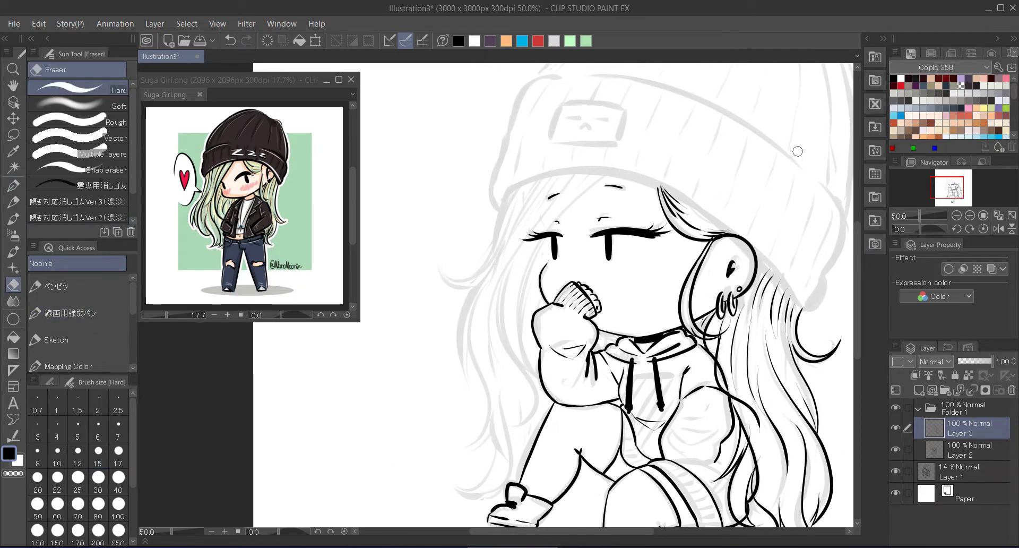
Ink the bang's edge crossing the far eye and the long strands falling beside the face and raised sleeve
left_click_drag(538, 153, 603, 179)
left_click_drag(547, 237, 521, 340)
left_click_drag(615, 164, 519, 365)
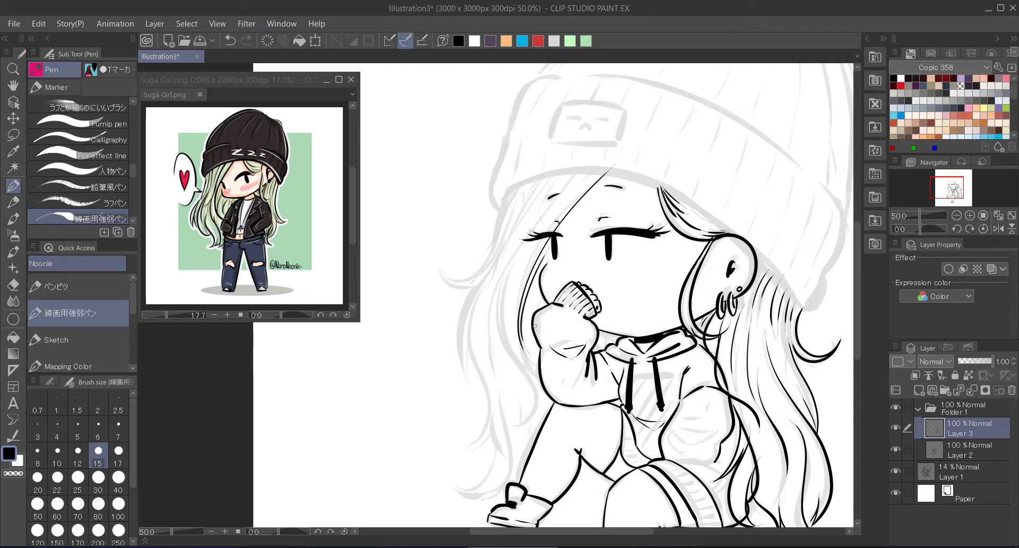
left_click_drag(567, 199, 505, 369)
left_click_drag(542, 241, 511, 435)
left_click_drag(493, 293, 513, 429)
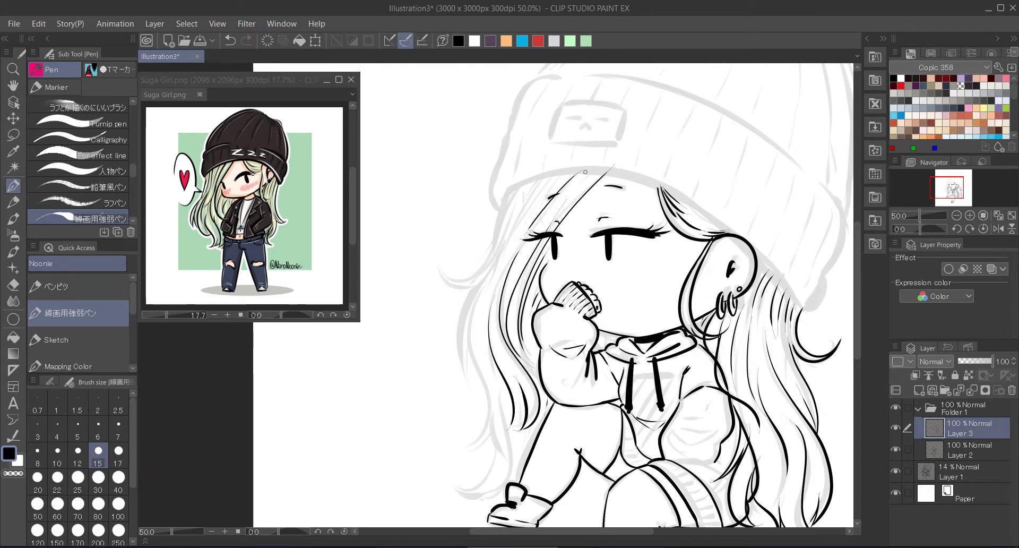
Ink the front hair strands under the beanie's brim and the outward-flicked curl at the hair's outer edge
left_click_drag(585, 172, 501, 263)
left_click_drag(549, 175, 500, 254)
left_click_drag(515, 184, 442, 272)
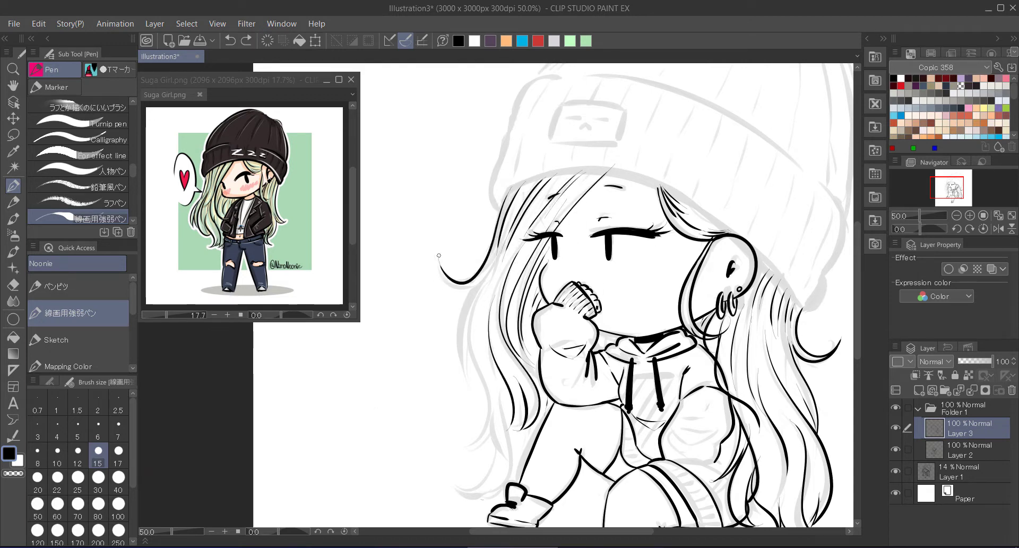
Ink the front hair's wavy lower strands down to their curled ends beside the back shoe
mouse_move(499, 246)
left_mouse_down()
mouse_move(462, 366)
mouse_move(469, 447)
left_mouse_up()
mouse_move(499, 393)
left_mouse_down()
mouse_move(457, 504)
mouse_move(496, 495)
left_mouse_up()
key("ctrl+z")
left_click_drag(510, 448, 522, 482)
left_click_drag(521, 243, 484, 390)
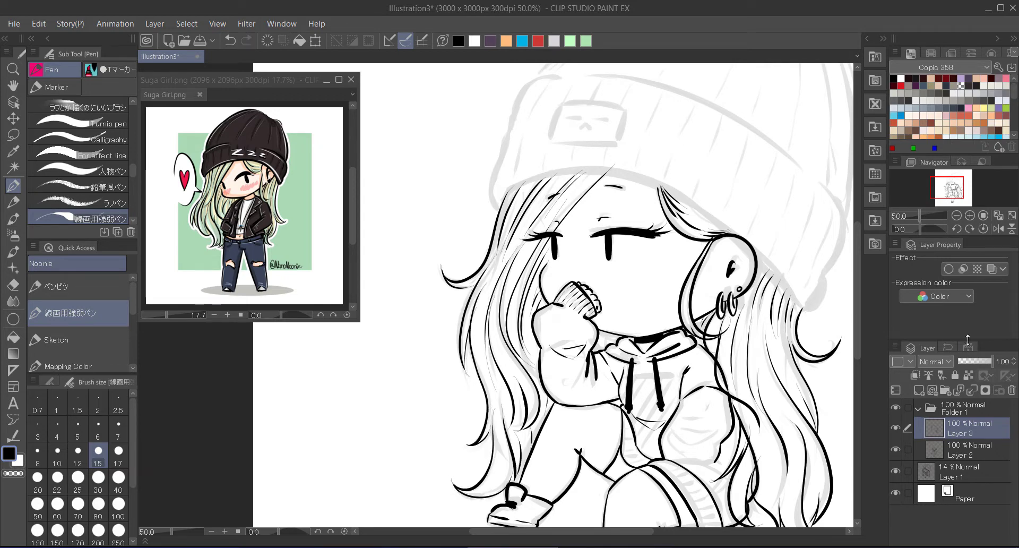
Erase the hoodie lines overlapping the back hair on Layer 2 and trim the bang's stroke tips on Layer 3
scroll(704, 326, "down", 2)
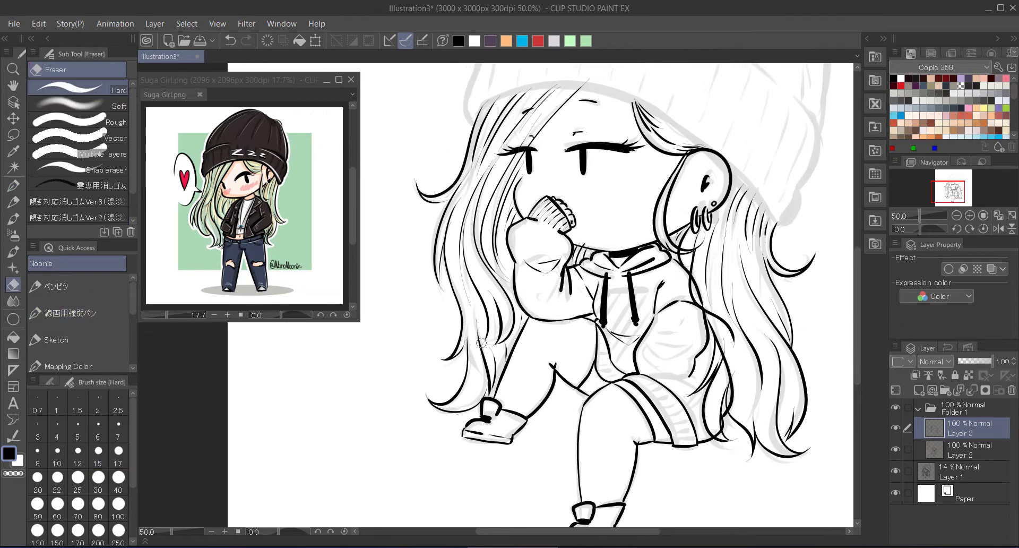
key("e")
scroll(578, 345, "up", 2)
left_click(950, 450)
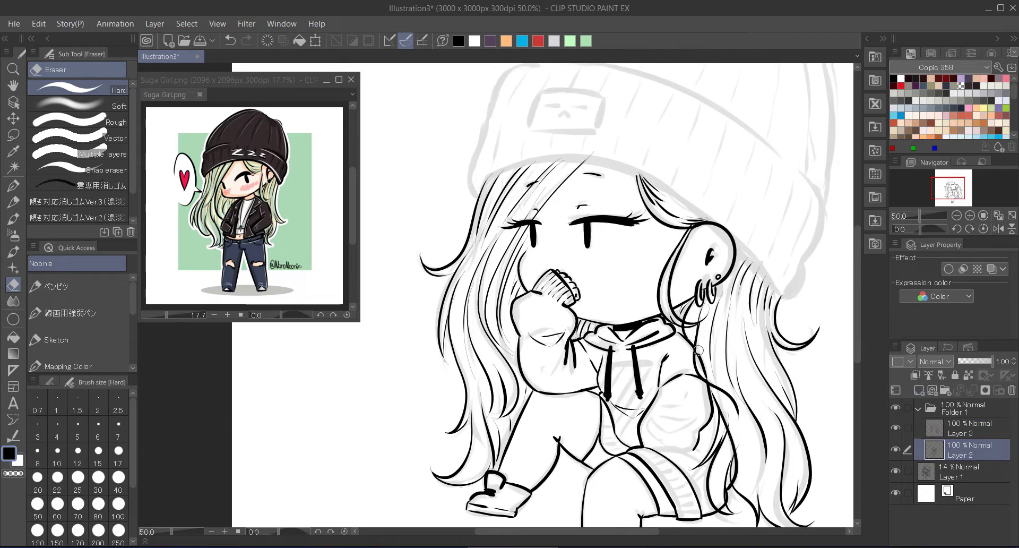
scroll(706, 366, "down", 2)
scroll(576, 181, "up", 3)
key("alt+bracketright")
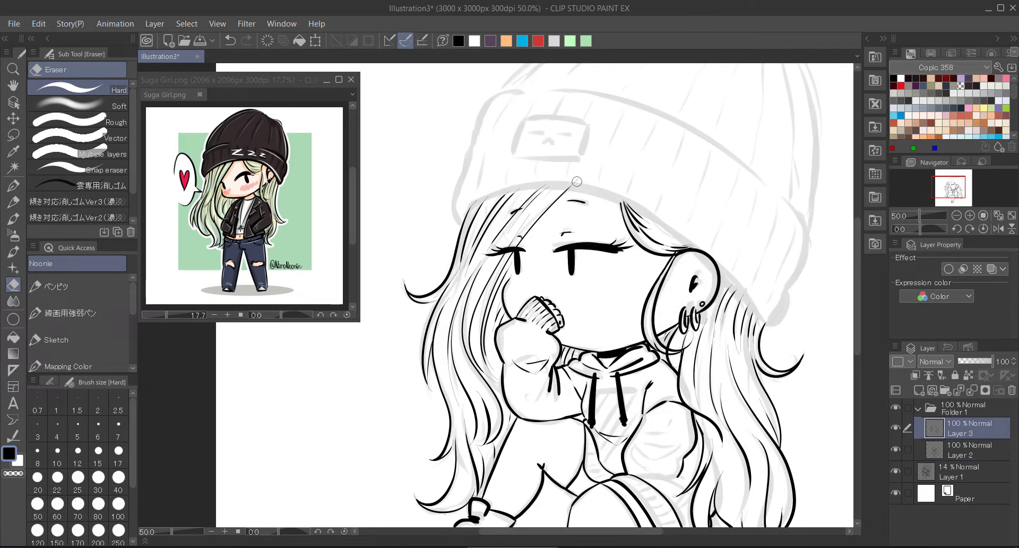
key("p")
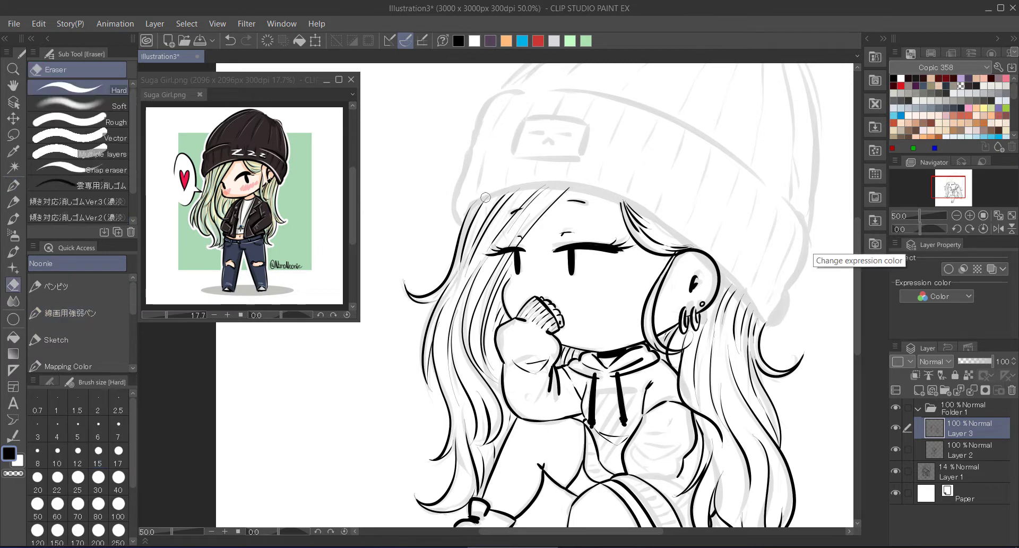
Ink the beanie brim's face-side end on a new layer above the hair line art
left_click_drag(481, 201, 446, 305)
key("ctrl+z")
key("ctrl+shift+n")
scroll(584, 265, "up", 3)
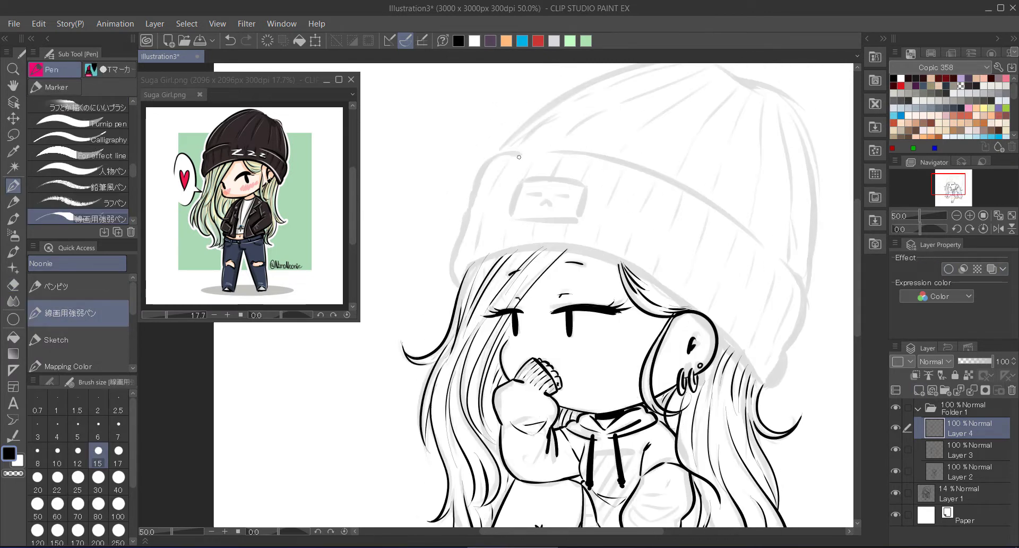
key("ctrl+z")
mouse_move(523, 153)
left_mouse_down()
mouse_move(478, 173)
mouse_move(451, 287)
left_mouse_up()
Ink the brim's lower edge across the forehead down to the ear
key("minus")
key("minus")
key("minus")
key("minus")
key("minus")
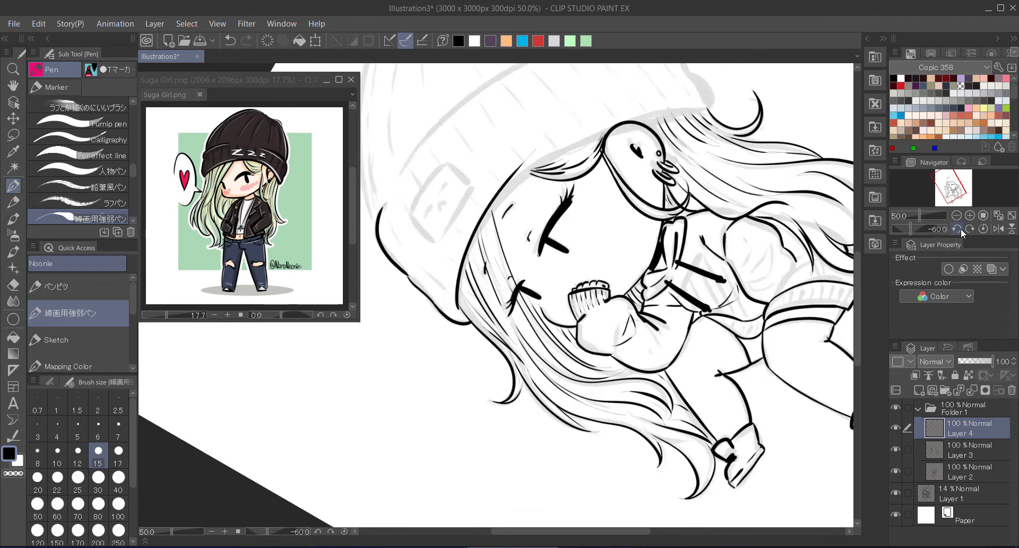
key("equal")
key("equal")
key("equal")
key("equal")
key("equal")
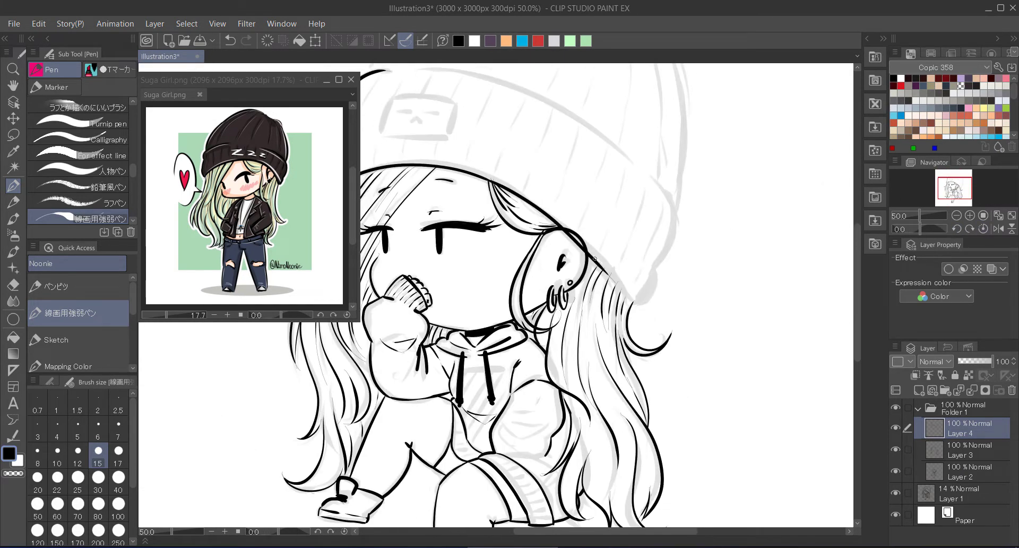
Ink the rounded end of the brim behind the ear, above the back hair
left_click_drag(656, 270, 640, 305)
key("ctrl+z")
left_click_drag(679, 209, 670, 252)
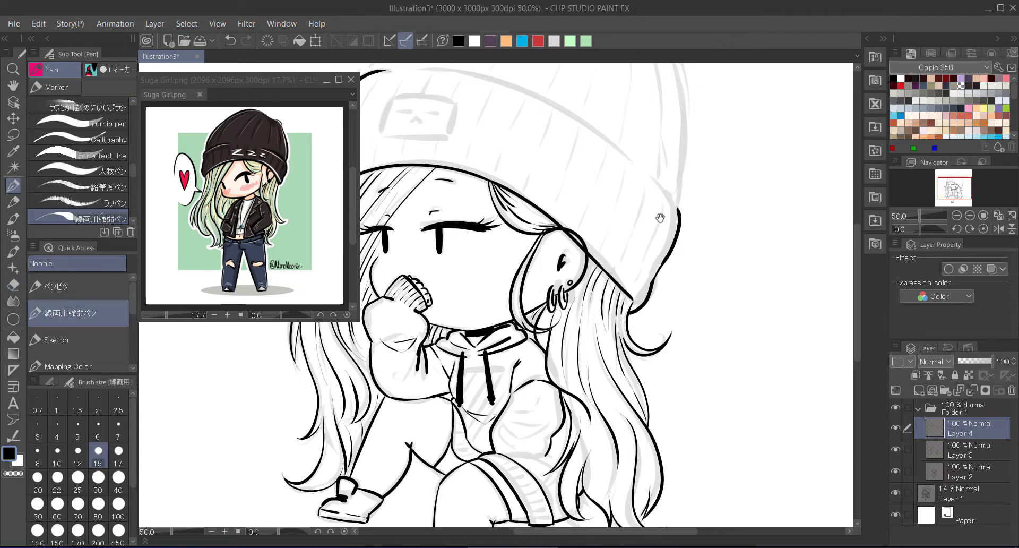
Ink the brim's long curved upper edge and add a short broken stroke near its front end
left_click_drag(660, 218, 775, 279)
left_click(957, 229)
left_click(957, 228)
left_click(956, 228)
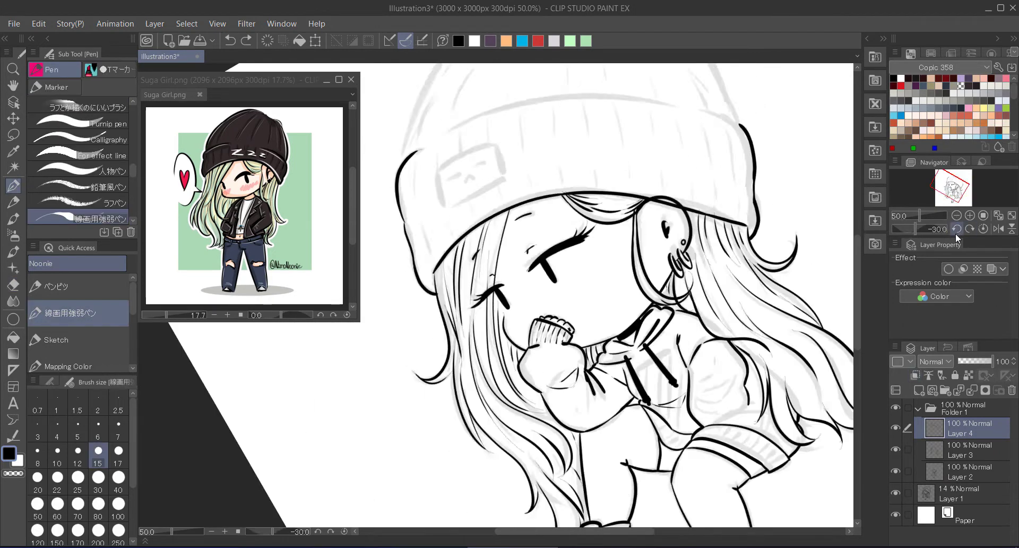
left_click(957, 229)
left_click(957, 229)
left_click(957, 229)
left_click(957, 228)
left_click(957, 228)
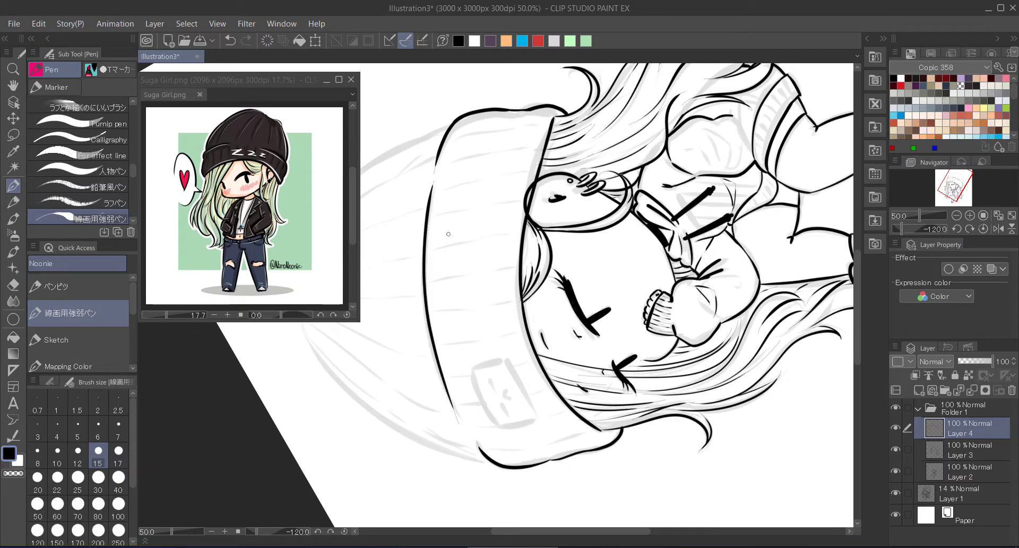
key("e")
key("ctrl+0")
key("p")
left_click_drag(471, 210, 497, 209)
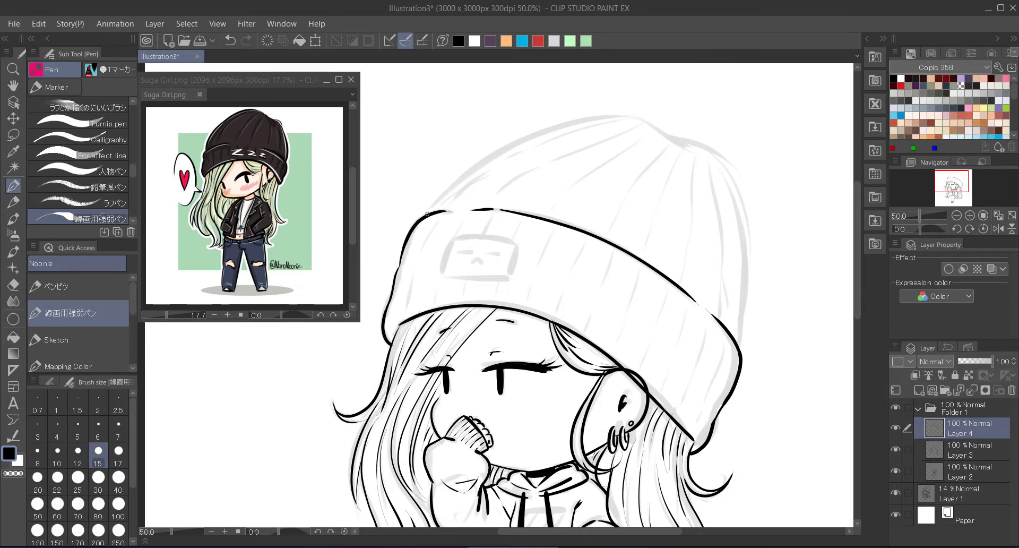
Ink the outline of the beanie's crown from the front of the brim over the peak to the back
mouse_move(427, 214)
left_mouse_down()
mouse_move(649, 119)
mouse_move(644, 146)
left_mouse_up()
key("ctrl+z")
key("e")
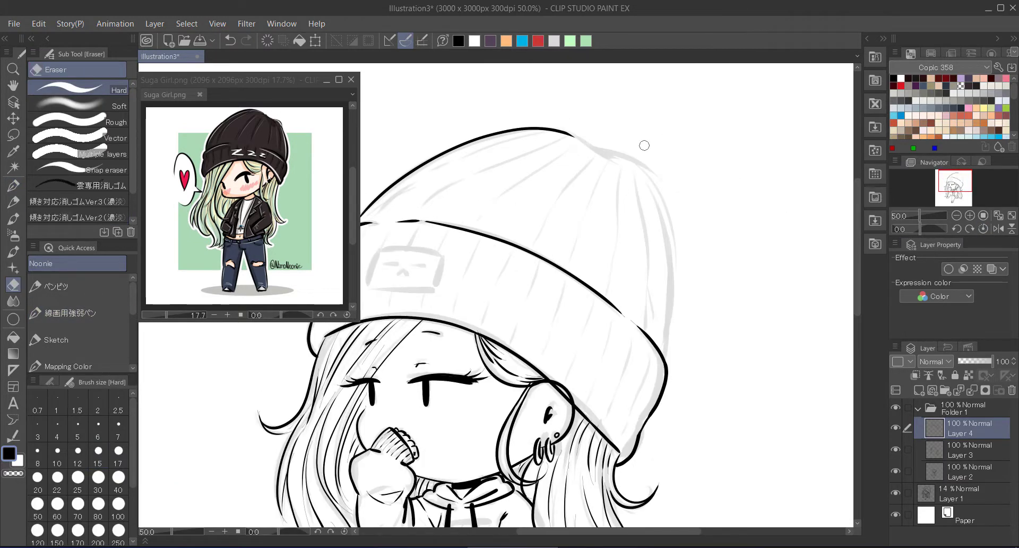
key("p")
mouse_move(573, 135)
left_mouse_down()
mouse_move(614, 157)
mouse_move(666, 229)
mouse_move(665, 360)
left_mouse_up()
Ink the rectangular patch with its small sleepy face on the brim, plus the first rib lines around it
left_click_drag(608, 233, 714, 202)
left_click_drag(490, 219, 480, 261)
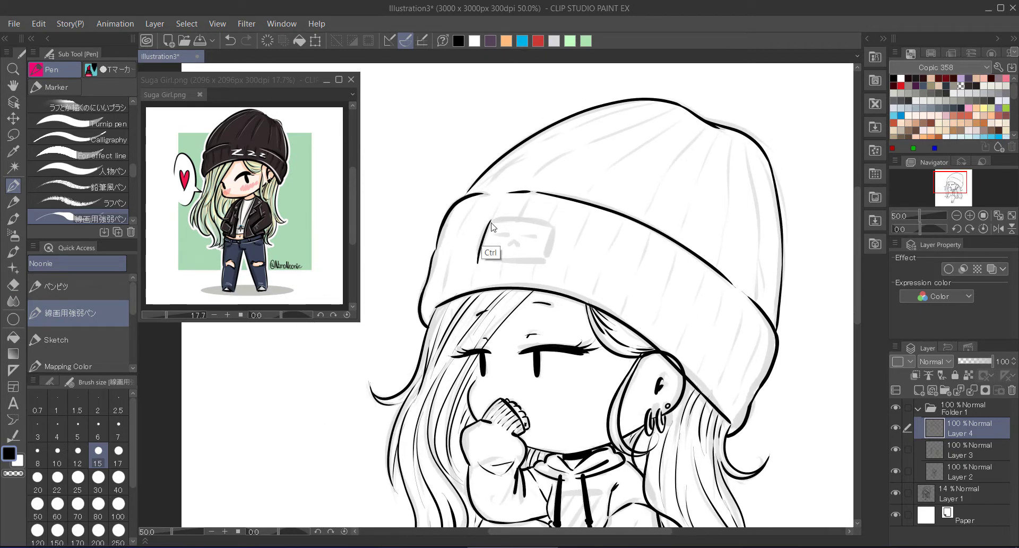
key("ctrl+z")
left_click_drag(489, 219, 547, 260)
mouse_move(489, 218)
left_mouse_down()
mouse_move(552, 224)
mouse_move(547, 260)
mouse_move(513, 233)
left_mouse_up()
key("ctrl")
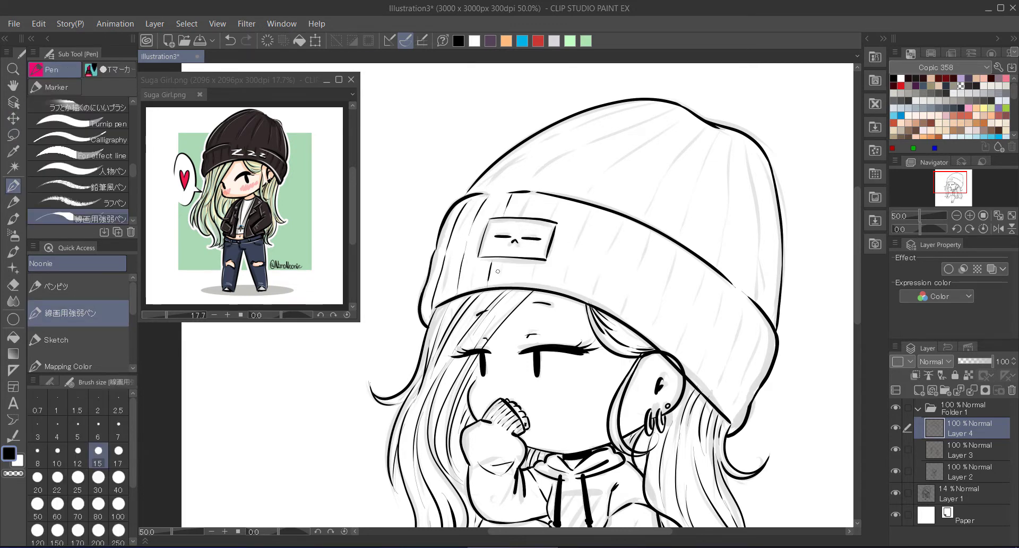
Ink broken rib lines along the brim from below the patch to its back end
left_click_drag(523, 260, 516, 287)
left_click_drag(567, 235, 556, 272)
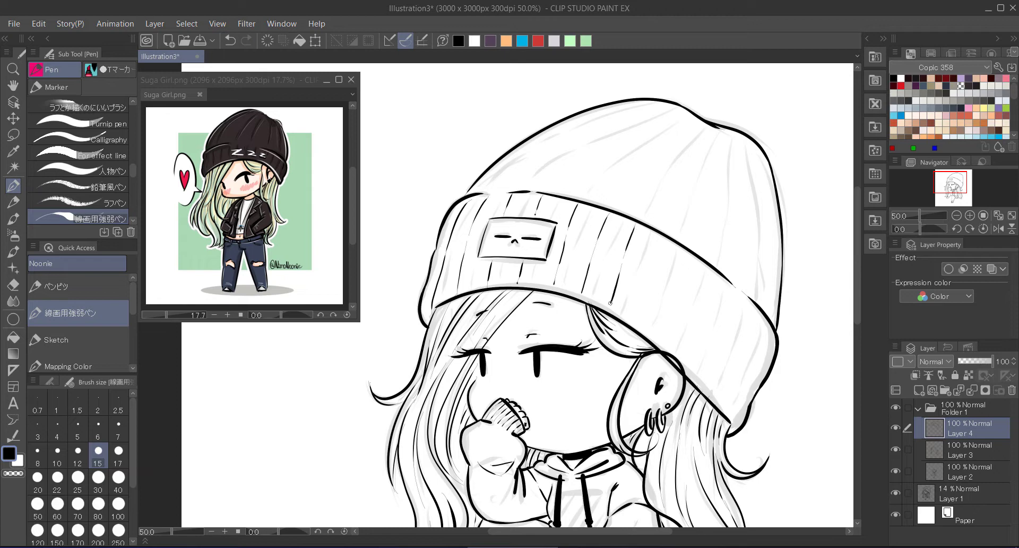
left_click_drag(685, 248, 649, 346)
left_click_drag(714, 273, 676, 361)
key("ctrl+z")
left_click_drag(761, 315, 720, 406)
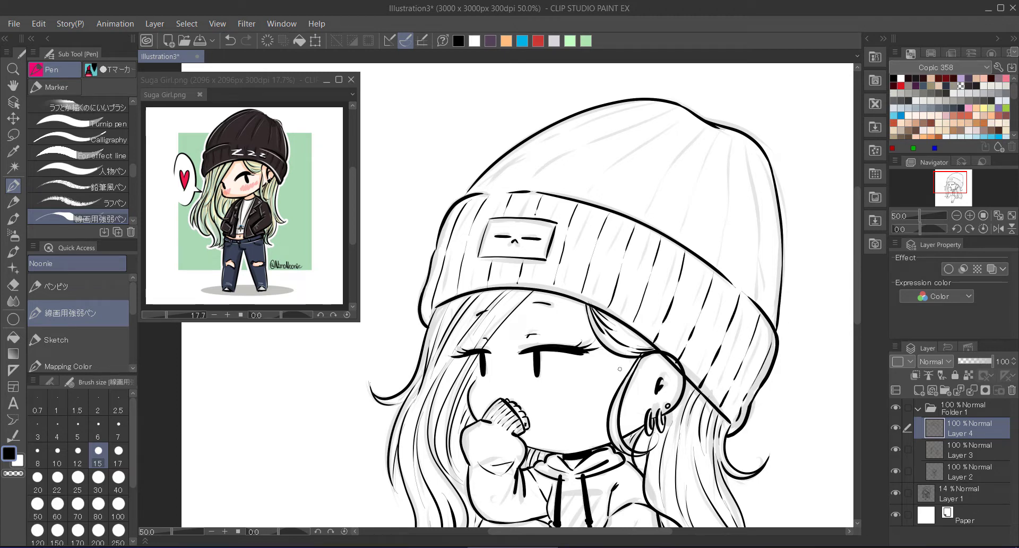
key("ctrl+z")
left_click_drag(738, 288, 701, 388)
key("ctrl+z")
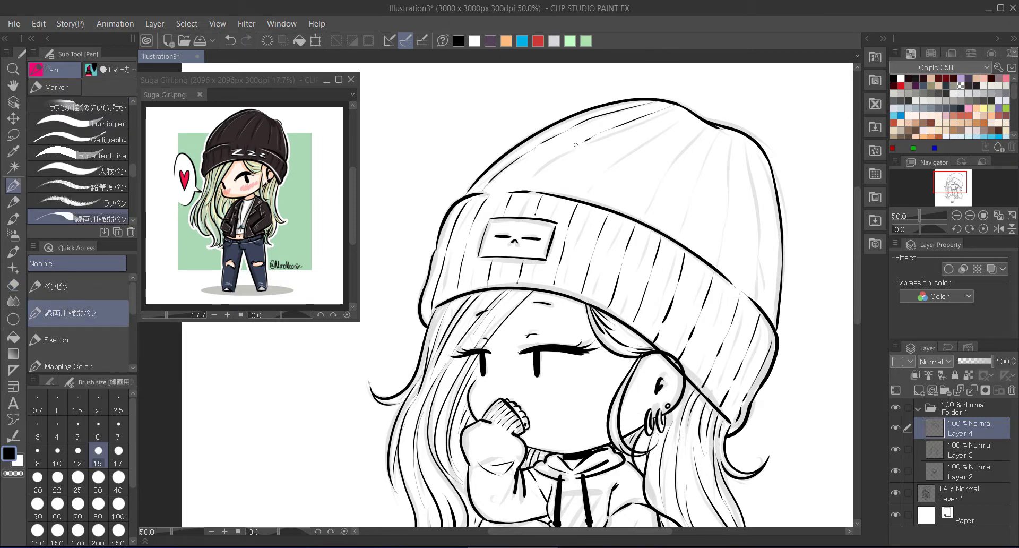
Ink broken rib lines fanning from the peak of the crown down to the brim
left_click_drag(591, 173, 581, 188)
left_click_drag(704, 121, 639, 188)
mouse_move(717, 128)
left_mouse_down()
mouse_move(672, 211)
mouse_move(702, 248)
left_mouse_up()
mouse_move(741, 134)
left_mouse_down()
mouse_move(732, 271)
mouse_move(761, 298)
left_mouse_up()
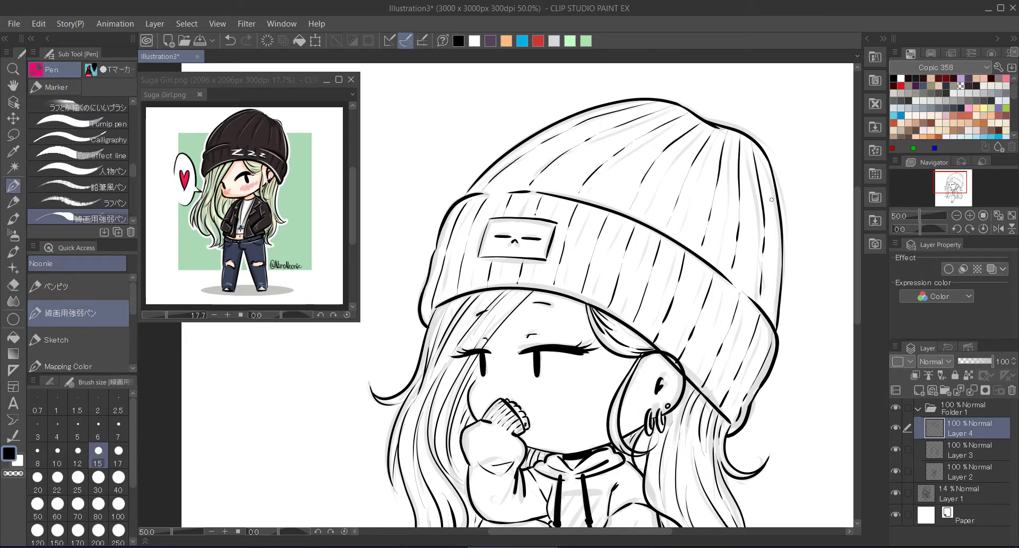
mouse_move(768, 170)
left_mouse_down()
mouse_move(777, 288)
mouse_move(731, 199)
left_mouse_up()
Erase the hair and ear lines overlapping the beanie and merge the line art layers into Layer 2
left_click(966, 471)
key("e")
key("alt+bracketright")
key("alt+bracketright")
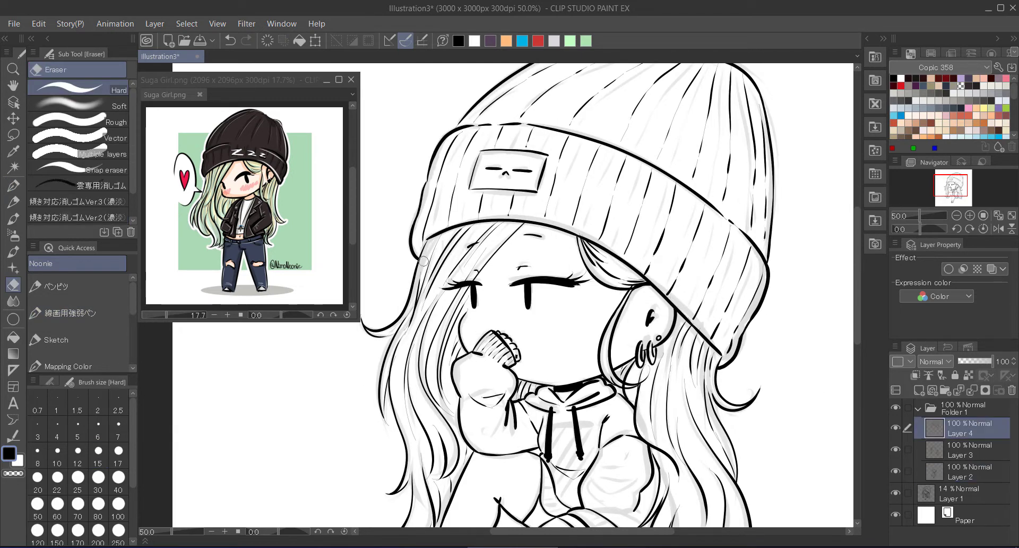
key("ctrl+e")
key("ctrl+e")
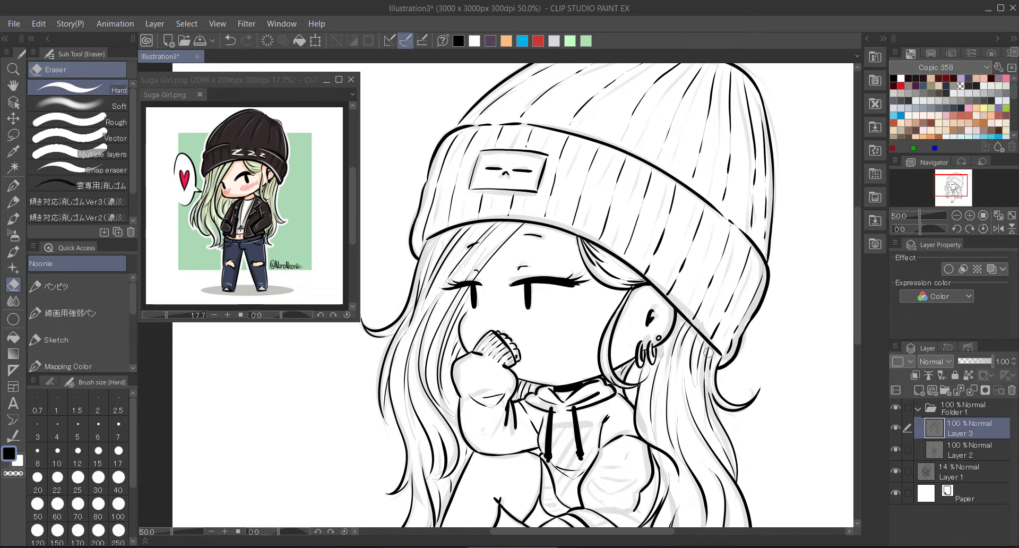
Hide the rough sketch on Layer 1 and touch up the dark neck line above the hoodie's collar
key("p")
left_click(896, 449)
left_click(956, 215)
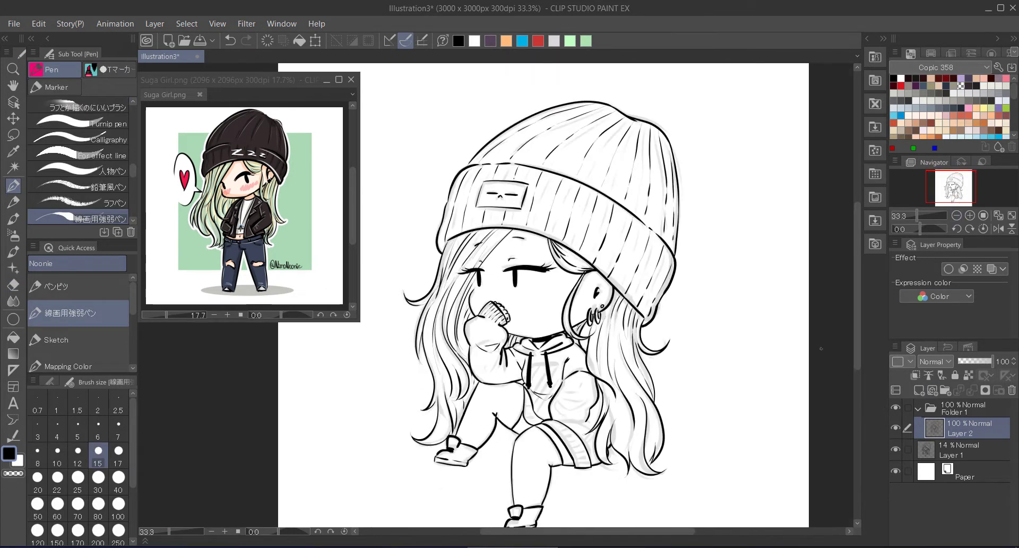
left_click(970, 215)
left_click(970, 215)
left_click_drag(632, 337, 595, 341)
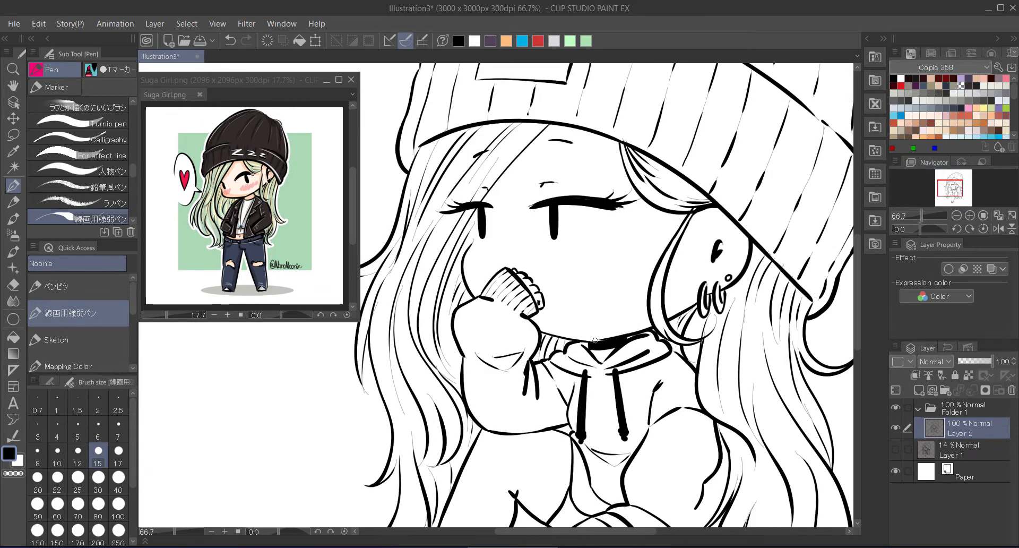
Hide the Paper layer and fill the character's silhouette with white on a new layer below the line art
key("ctrl+minus")
key("ctrl+minus")
key("ctrl+minus")
left_click(979, 409)
key("k")
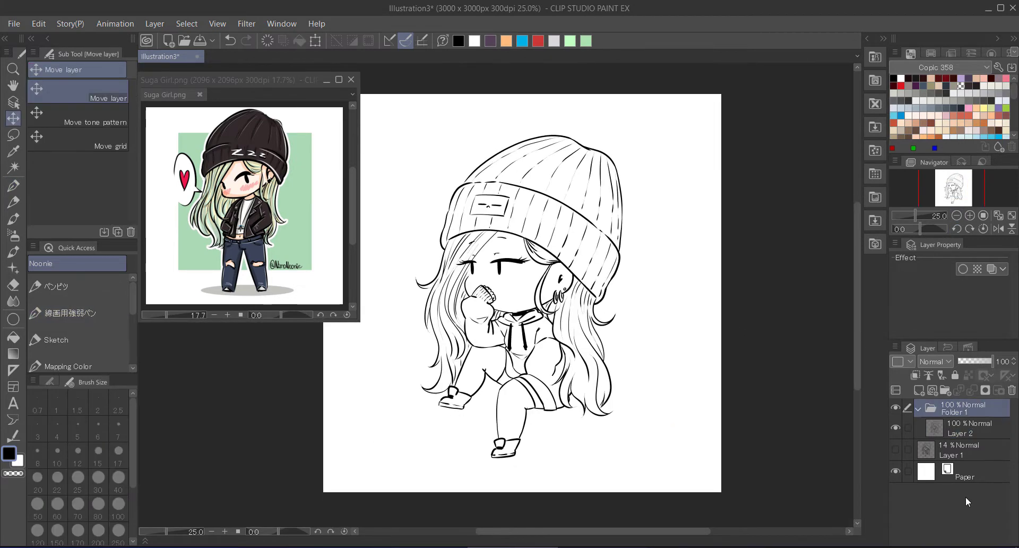
left_click(895, 470)
key("ctrl+shift+n")
key("m")
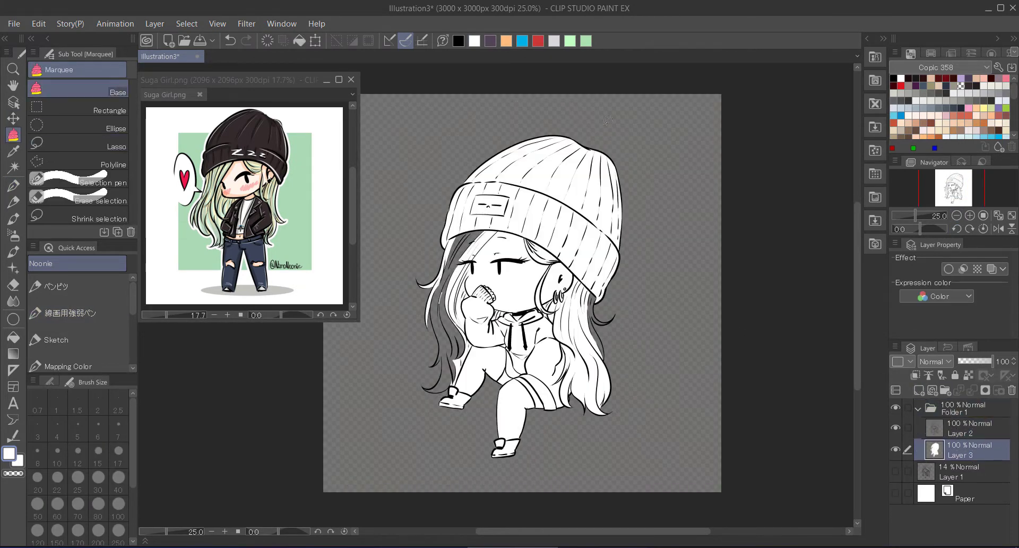
Fill the remaining transparent hair sections on both sides of the silhouette with white
key("ctrl+plus")
mouse_move(424, 218)
left_mouse_down()
mouse_move(366, 446)
mouse_move(425, 218)
left_mouse_up()
left_click_drag(612, 276, 611, 276)
key("p")
key("p")
key("ctrl+plus")
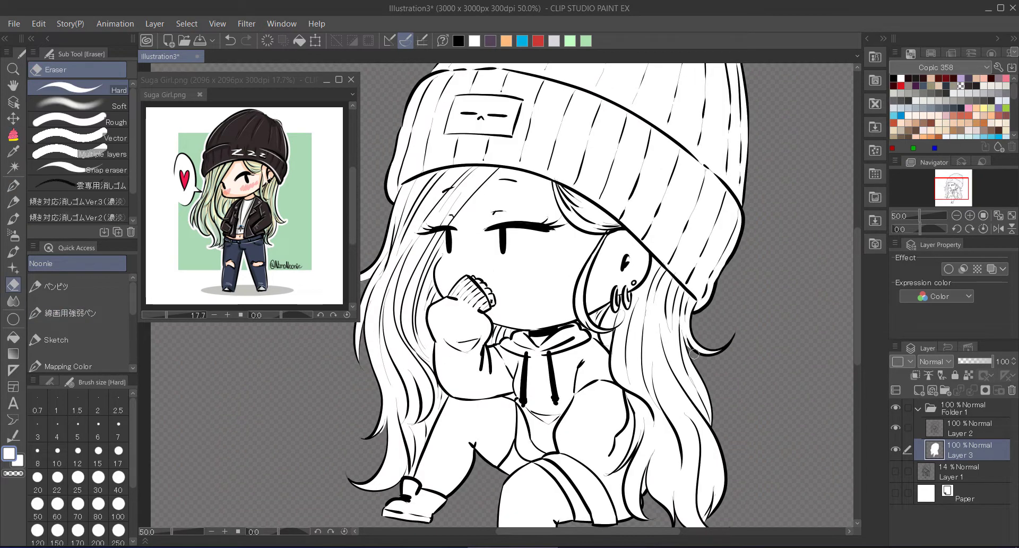
Erase the white fill spilling outside the line art around the hair and legs on Layer 3
key("e")
scroll(531, 318, "down", 2)
scroll(531, 319, "left", 2)
left_click_drag(818, 417, 815, 372)
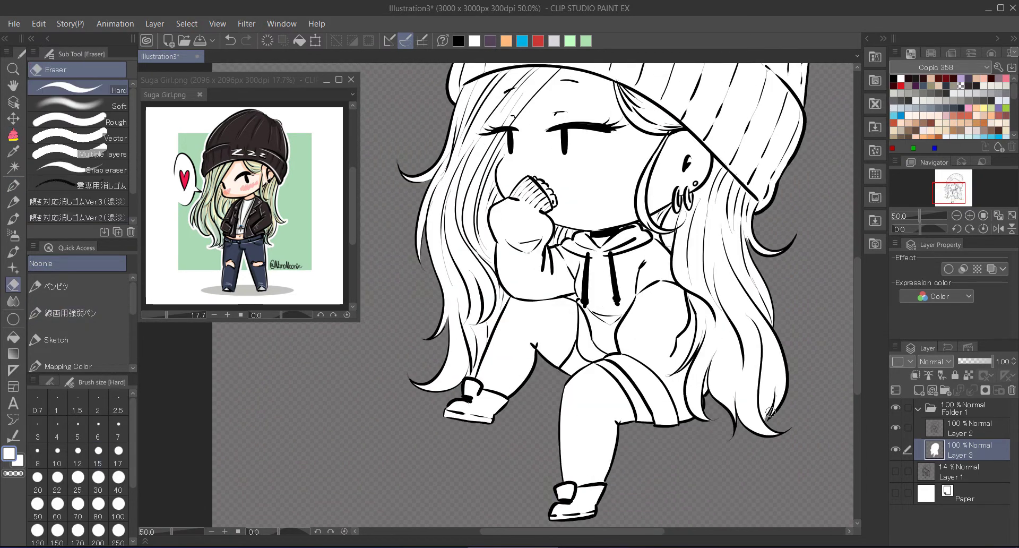
left_click_drag(571, 409, 536, 462)
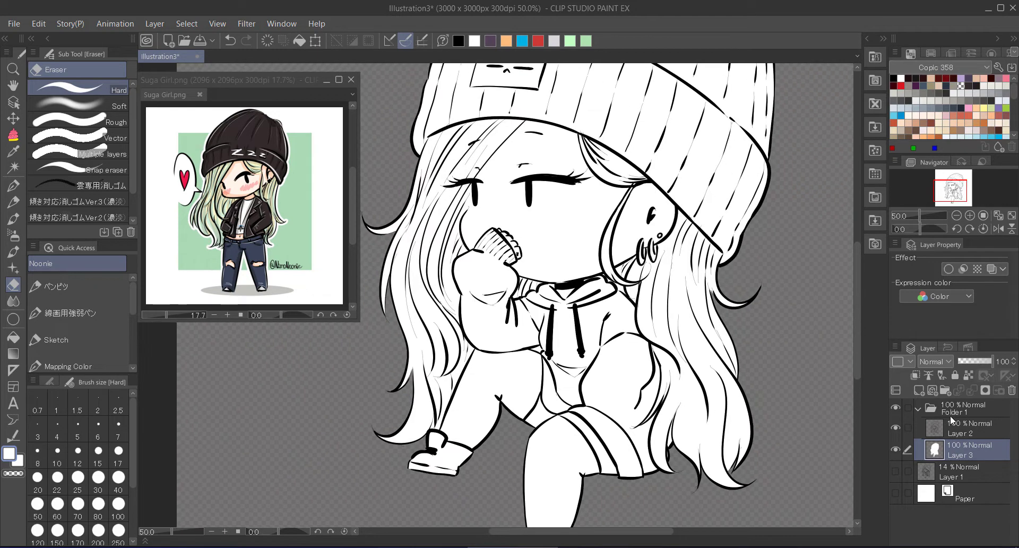
Ink curled hair strands showing between the legs on a new layer and merge it into Layer 2
key("ctrl+shift+n")
key("p")
left_click_drag(492, 404, 494, 431)
left_click_drag(491, 435, 523, 467)
key("e")
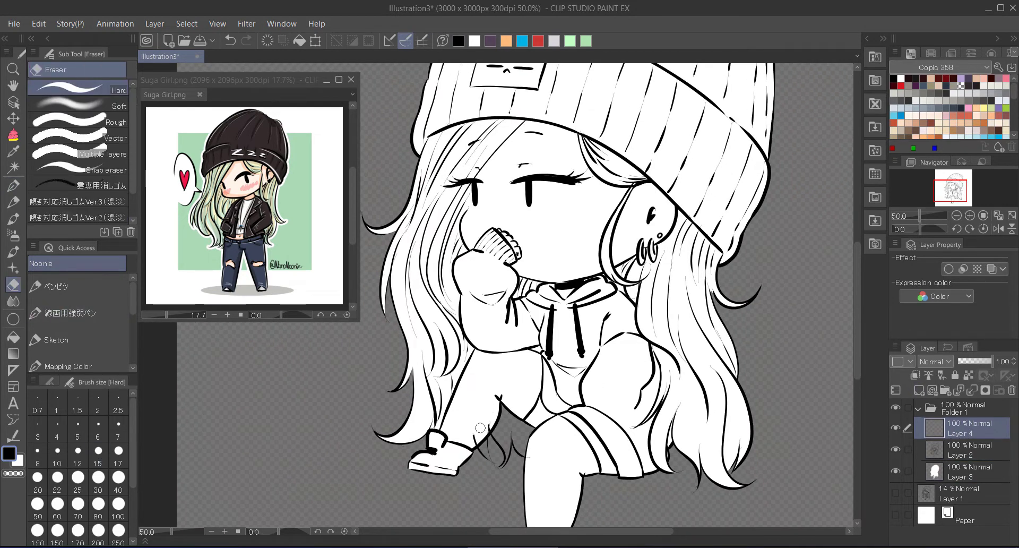
scroll(508, 468, "up", 1)
key("p")
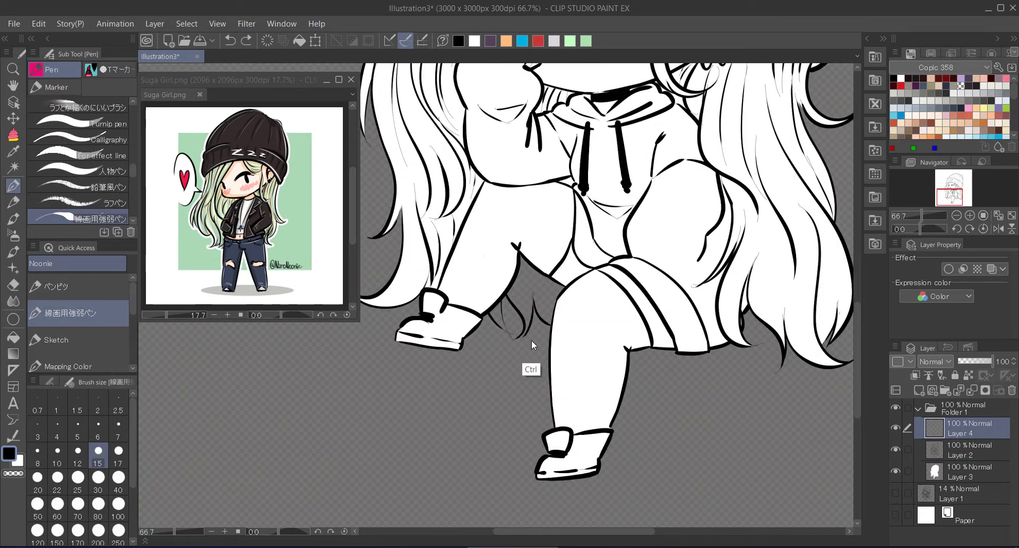
key("ctrl+e")
Fill the strands between the legs with white on Layer 3 and clean up their edges
left_click(974, 458)
key("e")
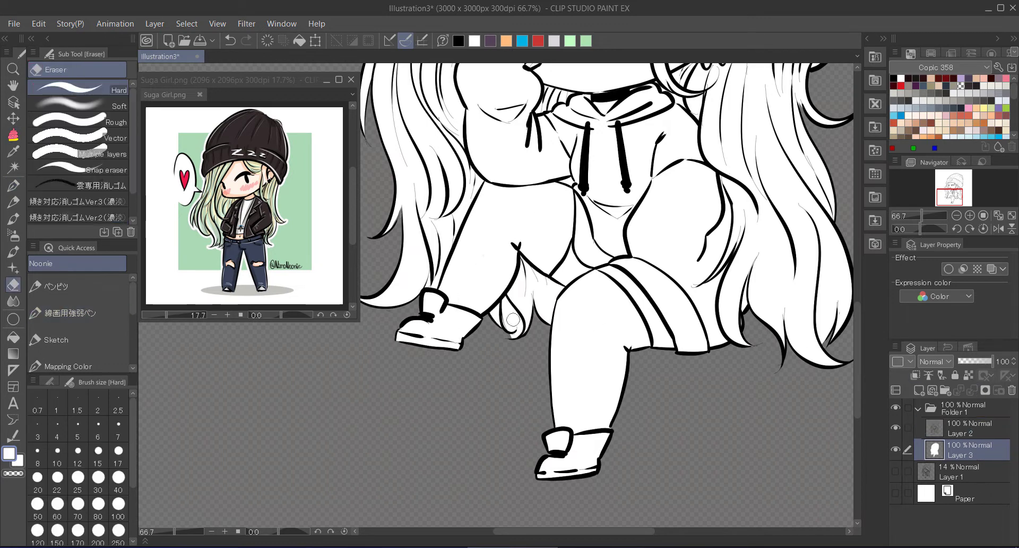
left_click(957, 216)
Add a layer clipped to the white silhouette and show the paper in a greyish brown
key("ctrl+shift+n")
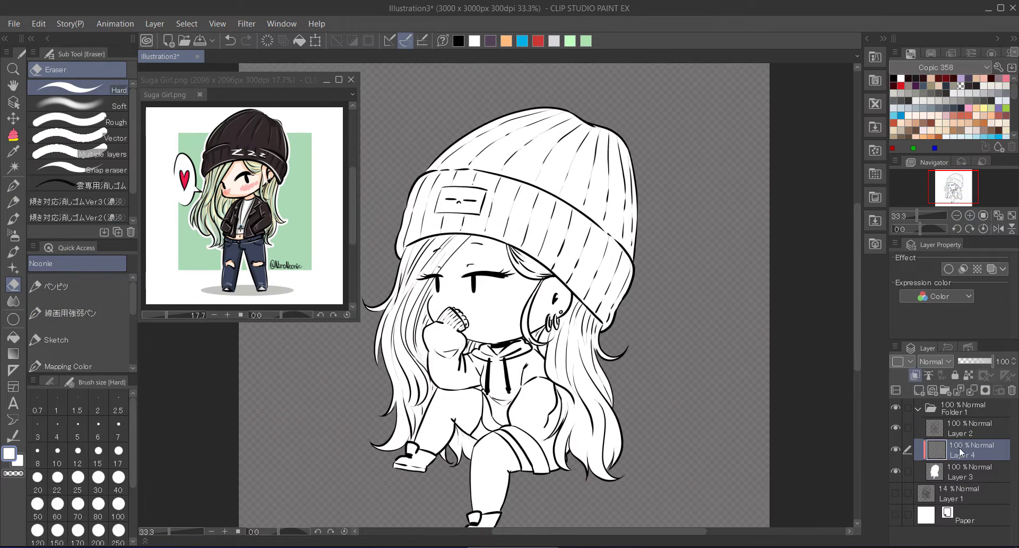
double_click(963, 514)
left_click(785, 96)
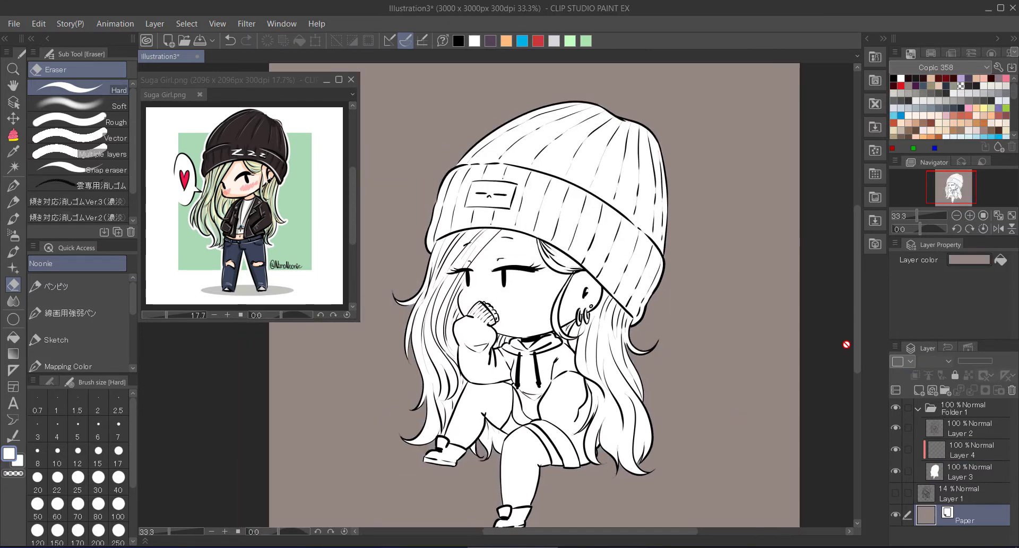
Paint the face, ear, hand and legs pale yellow on Layer 4 with the Mapping Color pen and Nat ♥ color set
left_click(960, 452)
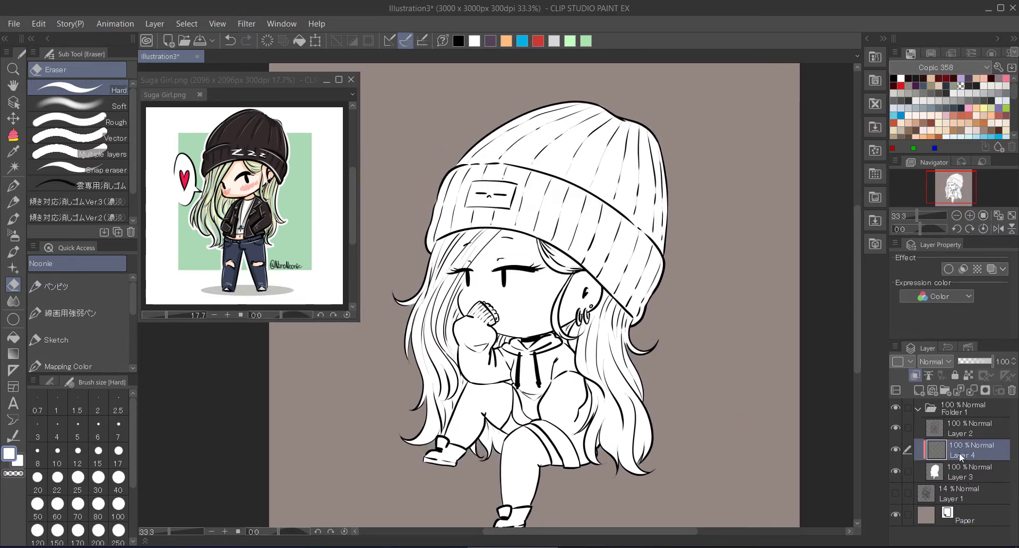
left_click(943, 67)
left_click(942, 80)
mouse_move(584, 311)
left_mouse_down()
mouse_move(536, 287)
mouse_move(478, 319)
mouse_move(555, 458)
left_mouse_up()
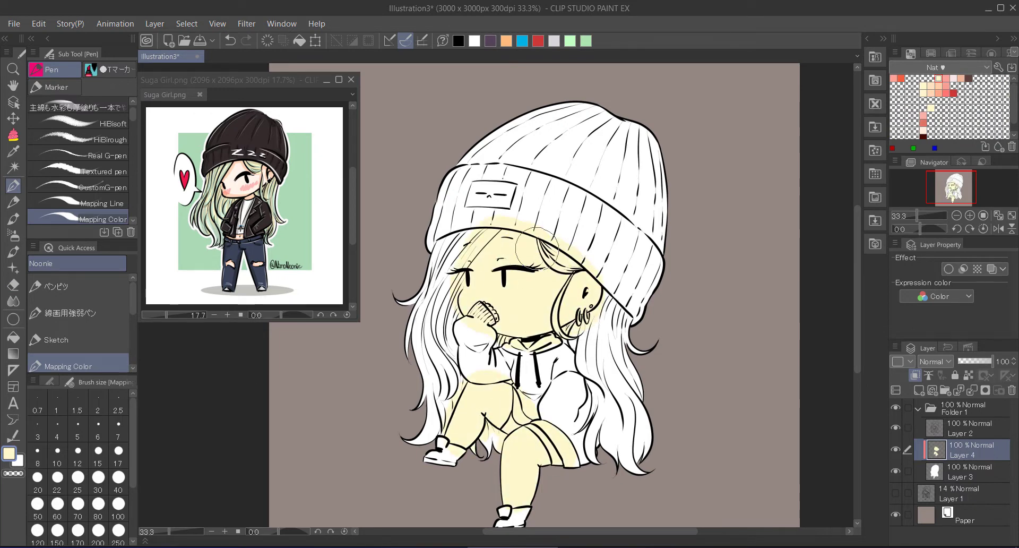
Airbrush soft pink shading onto the face, ear, neck and legs on a new clipped layer
left_click(970, 215)
left_click(919, 391)
left_click(946, 78)
left_click(13, 234)
mouse_move(456, 181)
left_mouse_down()
mouse_move(436, 296)
mouse_move(627, 255)
mouse_move(467, 297)
mouse_move(478, 462)
mouse_move(545, 469)
left_mouse_up()
mouse_move(545, 469)
left_mouse_down()
mouse_move(563, 360)
mouse_move(584, 425)
mouse_move(530, 393)
left_mouse_up()
left_click_drag(531, 340, 541, 446)
Deepen the pink shading on the face, ear and legs with the SAI watercolor brush, adding blush to the front knee
left_click(13, 218)
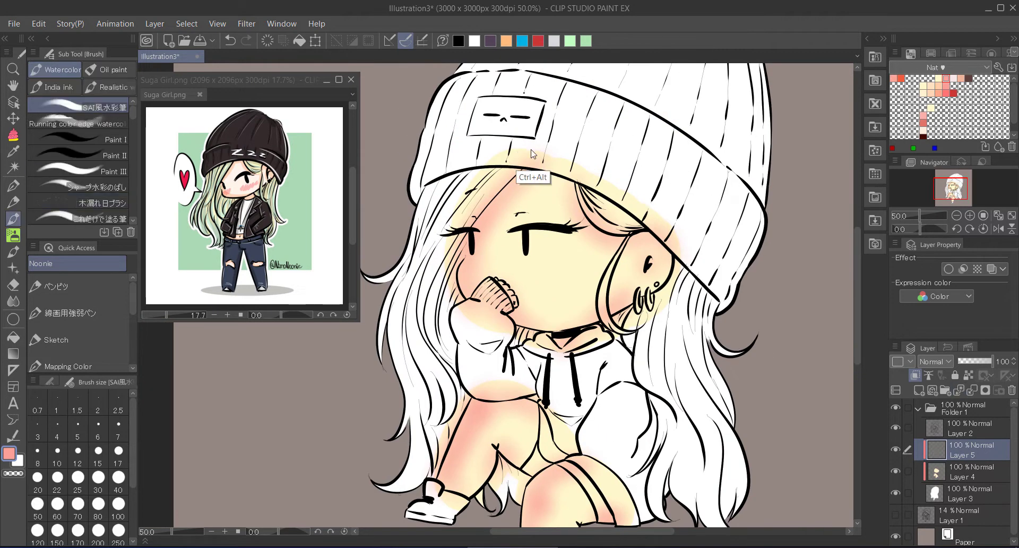
left_click_drag(457, 287, 461, 263)
left_click_drag(638, 263, 670, 276)
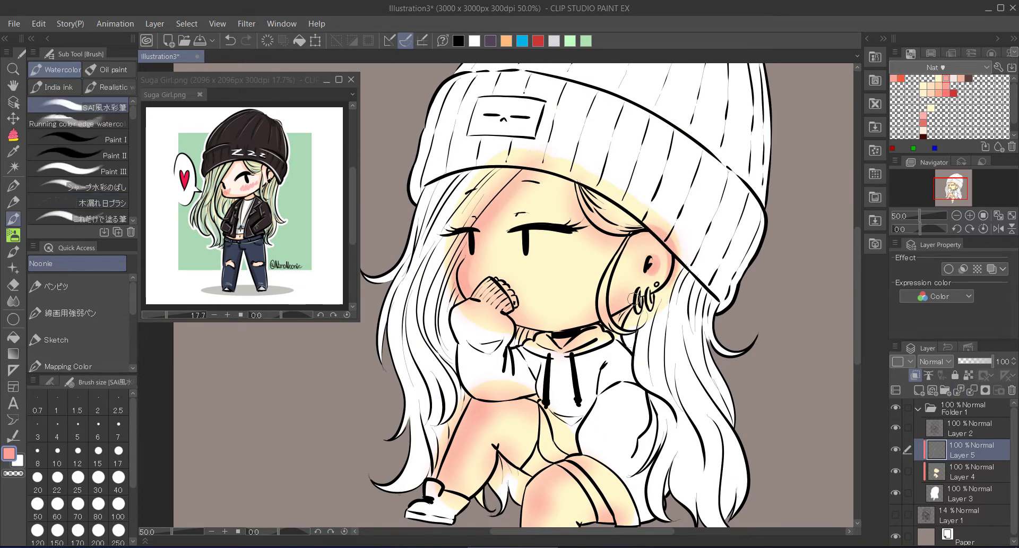
left_click_drag(605, 319, 588, 175)
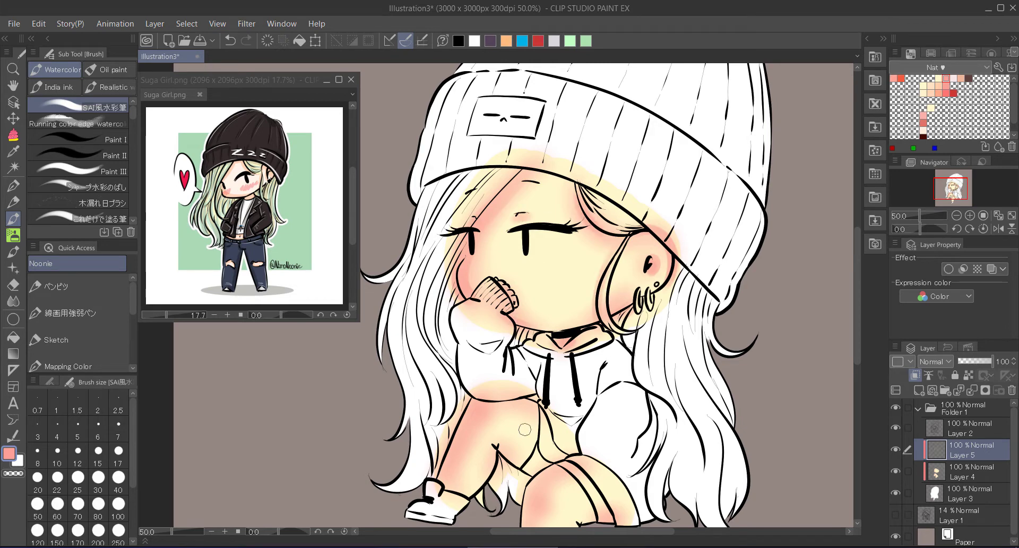
left_click_drag(604, 437, 628, 279)
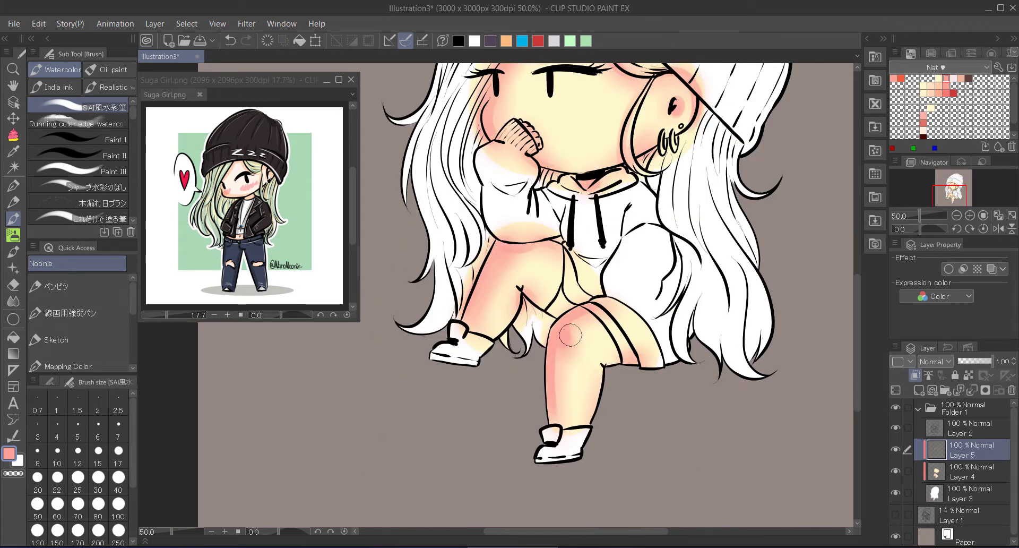
mouse_move(575, 330)
left_mouse_down()
mouse_move(564, 339)
mouse_move(601, 412)
left_mouse_up()
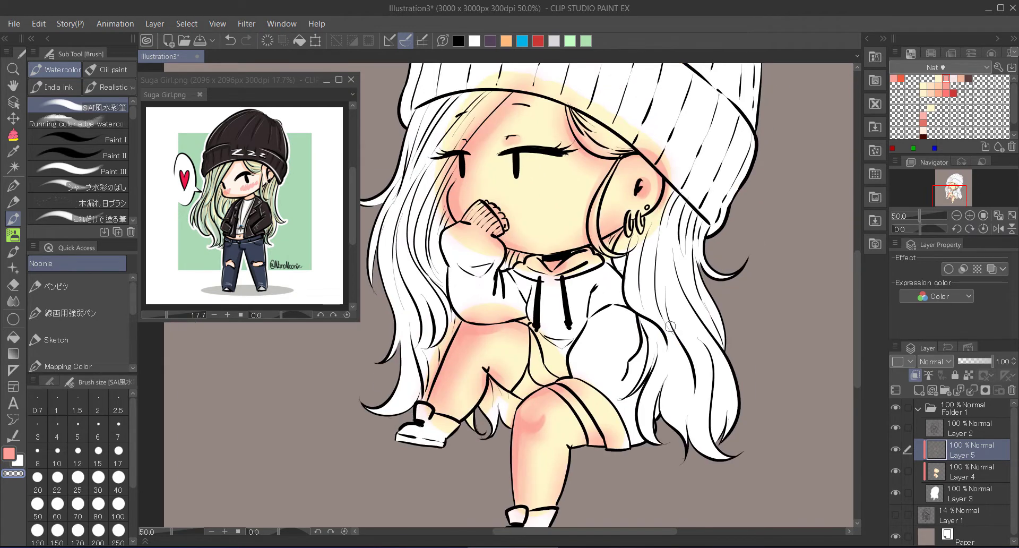
Strengthen the shading along the face edge, neck, fringe shadow and legs in a deeper pink with the SAI watercolor brush
scroll(707, 273, "up", 1)
left_click_drag(707, 272, 697, 304)
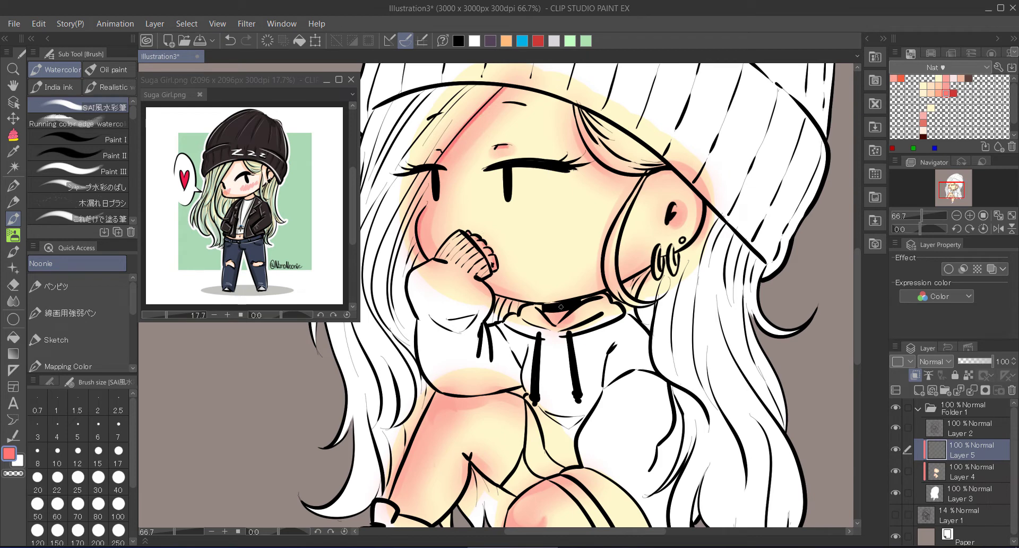
left_click_drag(610, 169, 610, 253)
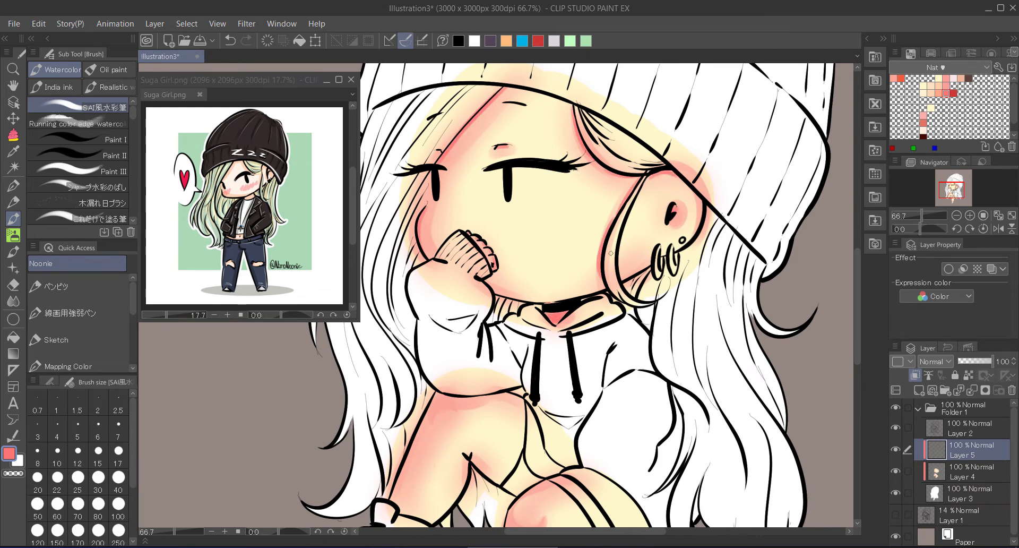
scroll(490, 274, "down", 5)
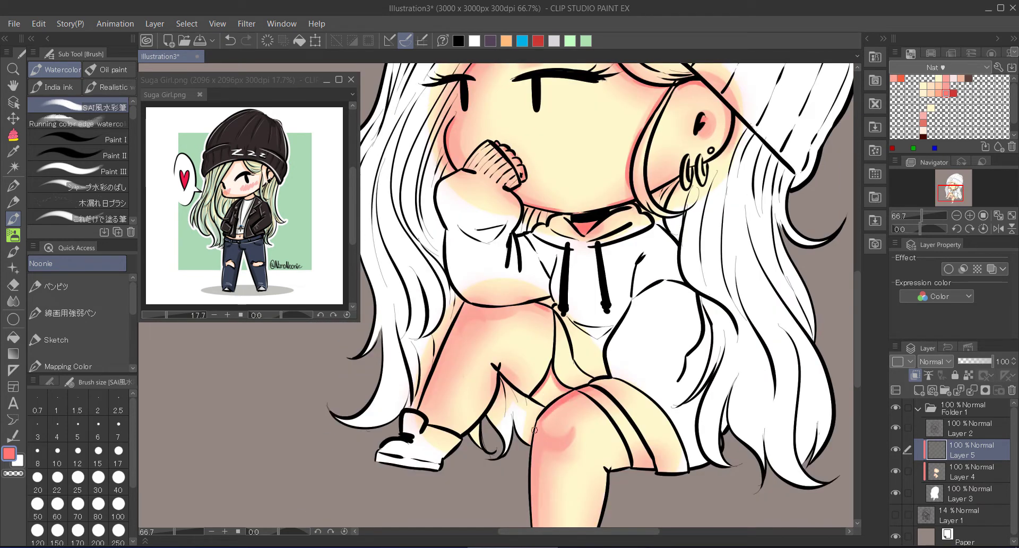
left_click_drag(599, 393, 636, 419)
left_click_drag(545, 385, 544, 491)
left_click_drag(435, 358, 523, 255)
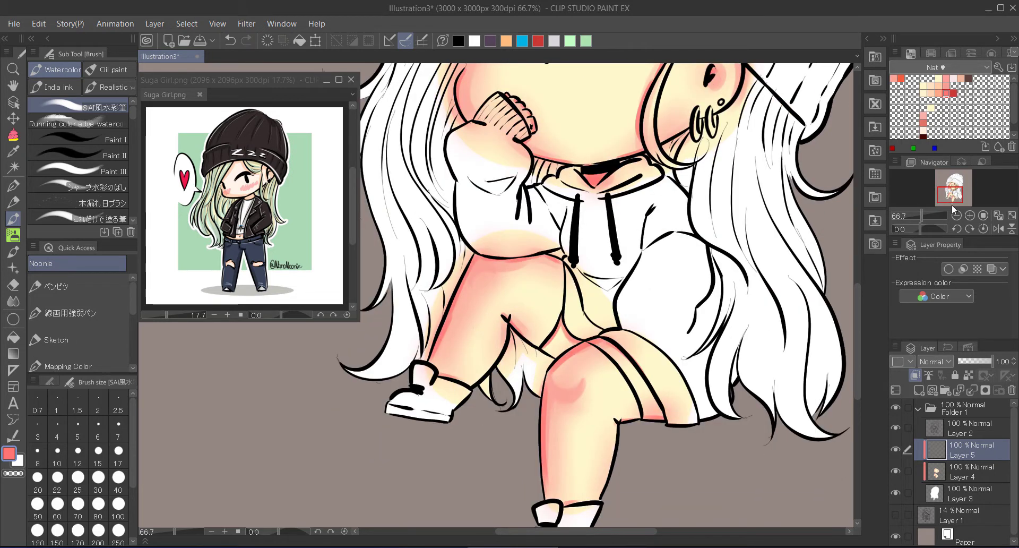
Airbrush soft coral blush onto both cheeks on a clipped Multiply layer, using the Copic 358 color set
left_click_drag(952, 205, 955, 198)
left_click(987, 66)
left_click(937, 93)
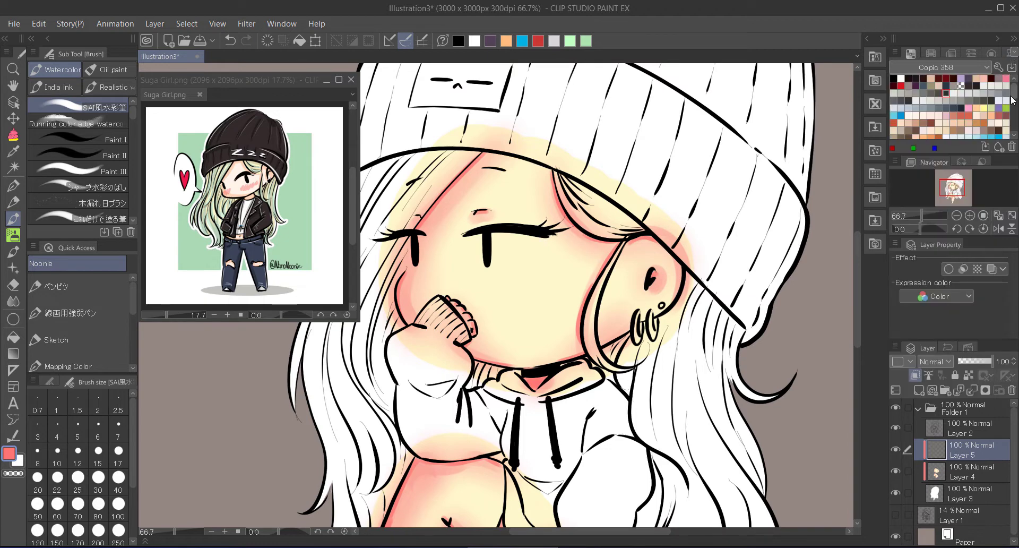
scroll(950, 106, "down", 5)
left_click(933, 361)
left_click(939, 42)
key("b")
left_click_drag(521, 276, 584, 308)
left_click_drag(584, 308, 669, 313)
left_click_drag(573, 276, 627, 308)
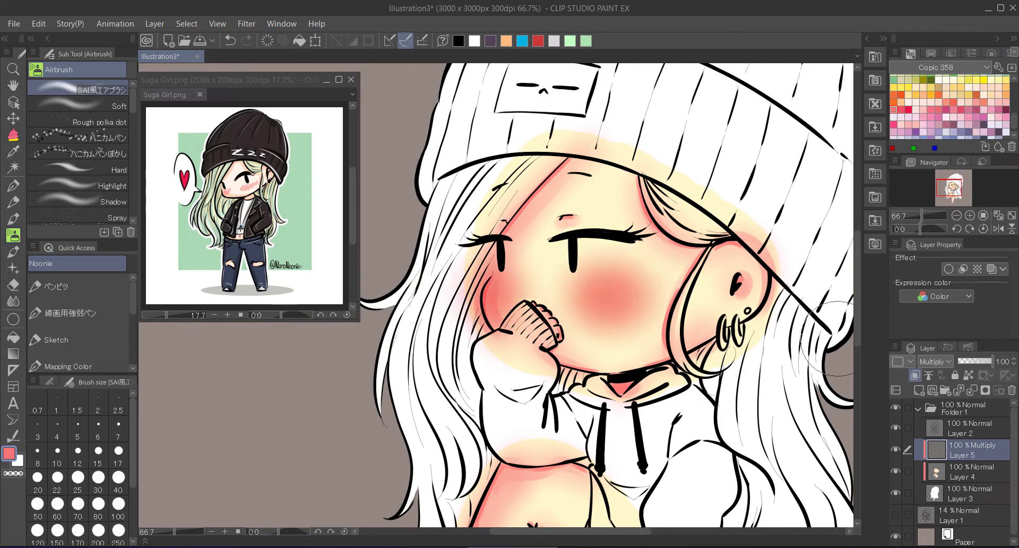
Hatch fine diagonal lines over the cheek blush with the Mapping Color pen at size 6 and lower the layer opacity to 40%
key("p")
key("minus")
key("minus")
key("minus")
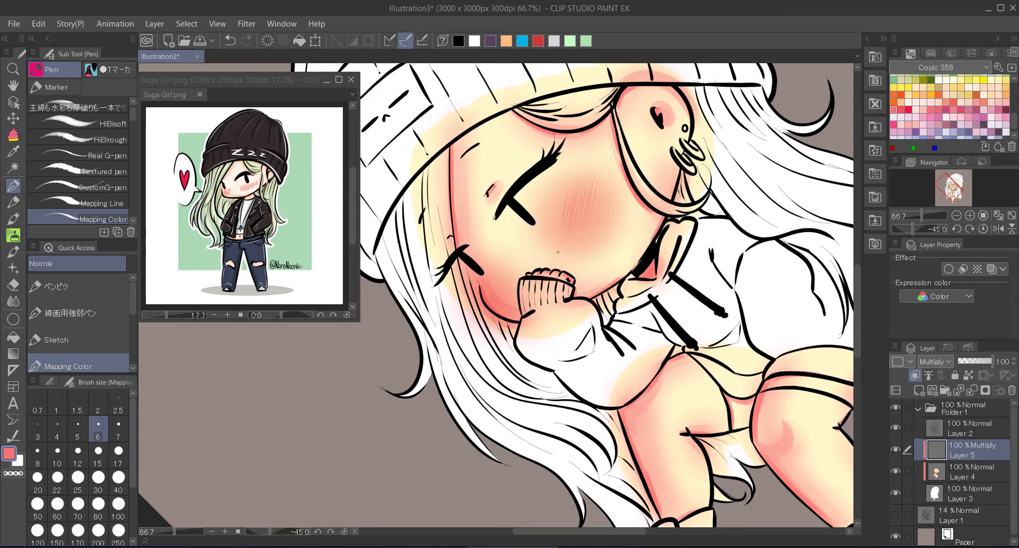
key("asciicircum")
key("asciicircum")
key("asciicircum")
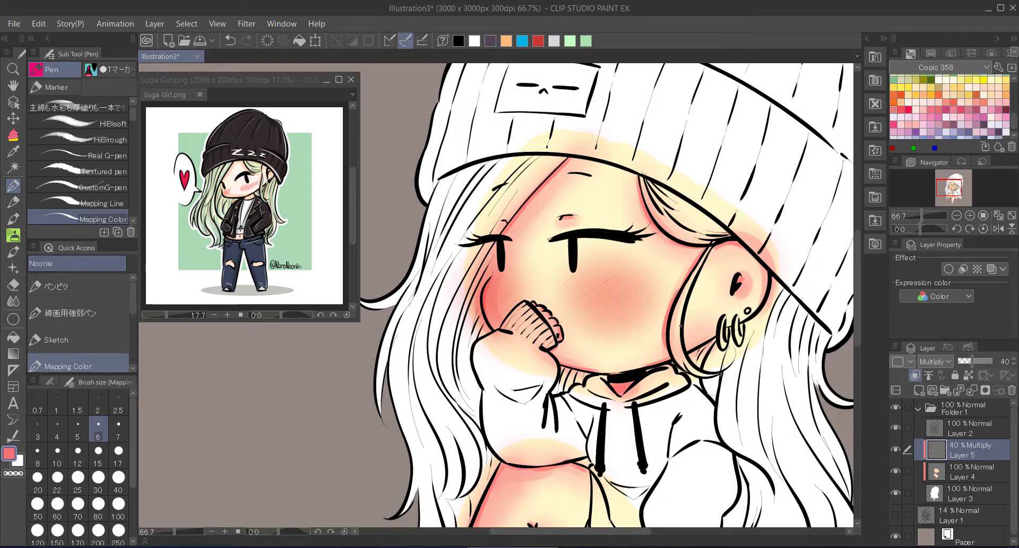
Dot a white highlight on each cheek on an Add (Glow) layer and merge it into the skin layer
key("b")
left_click(933, 361)
left_click(933, 404)
key("p")
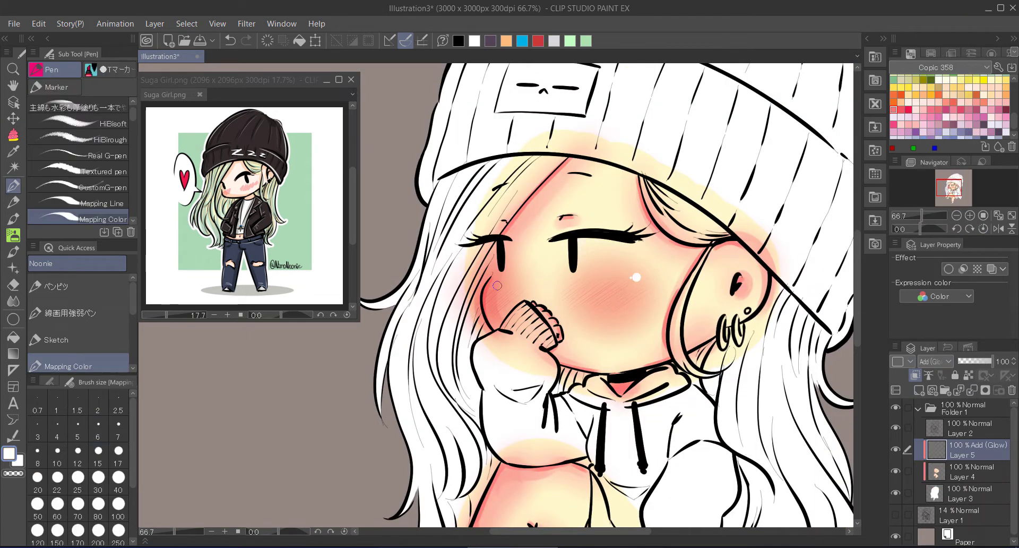
left_click(933, 361)
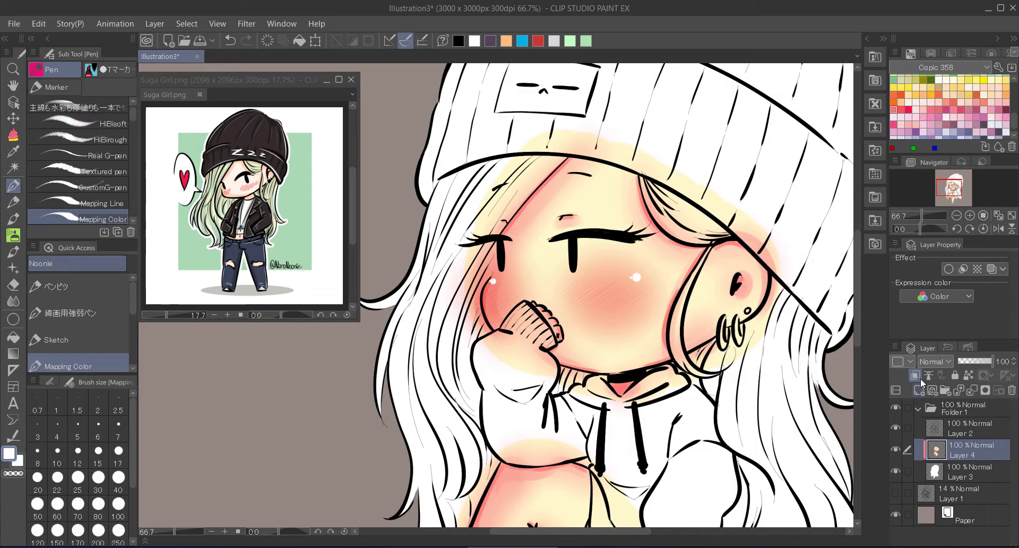
Shade beneath both upper eyelids in dark purple with the SAI watercolor brush on a new clipped Multiply layer
left_click(921, 372)
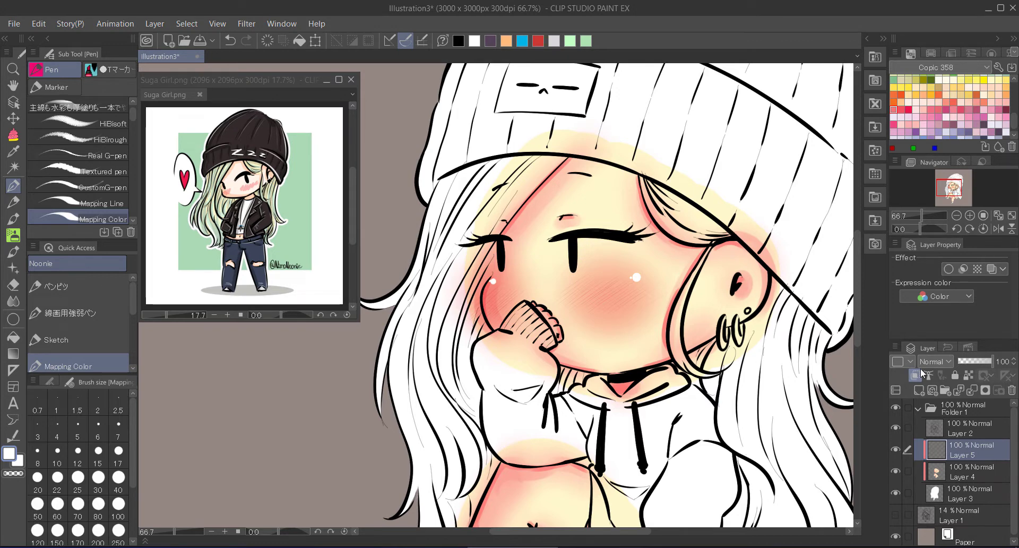
left_click(933, 361)
left_click(934, 43)
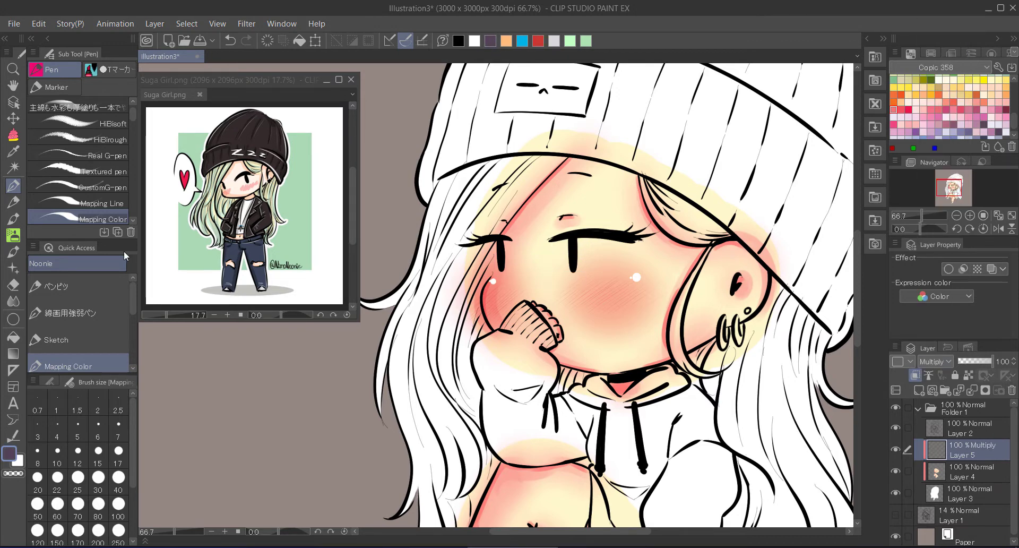
key("b")
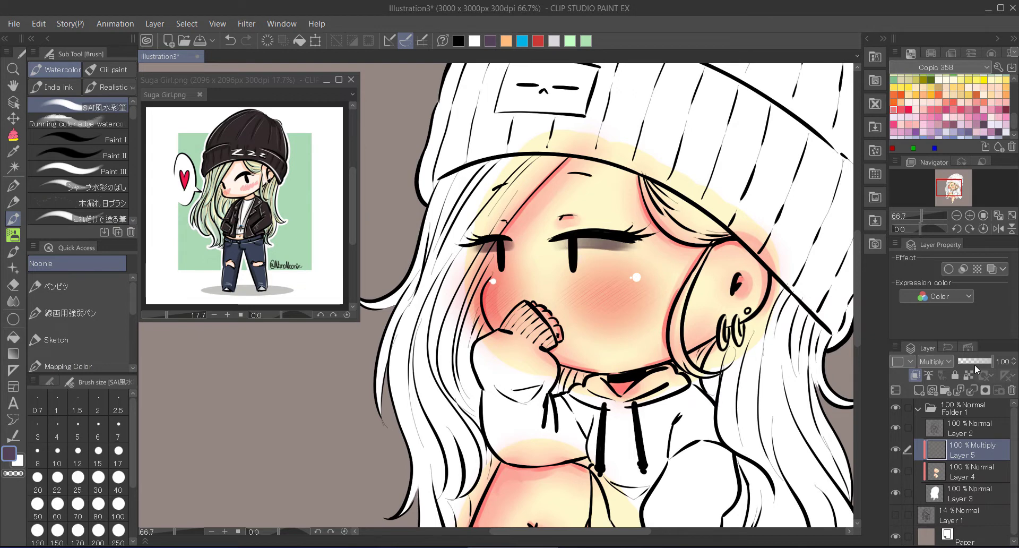
left_click(933, 361)
Fill the hoodie's body, hood and sleeves near-black on a new clipped layer with the Refer other layers fill
left_click(921, 373)
scroll(584, 292, "down", 1)
scroll(950, 106, "up", 5)
left_click(976, 86)
key("g")
left_click(571, 355)
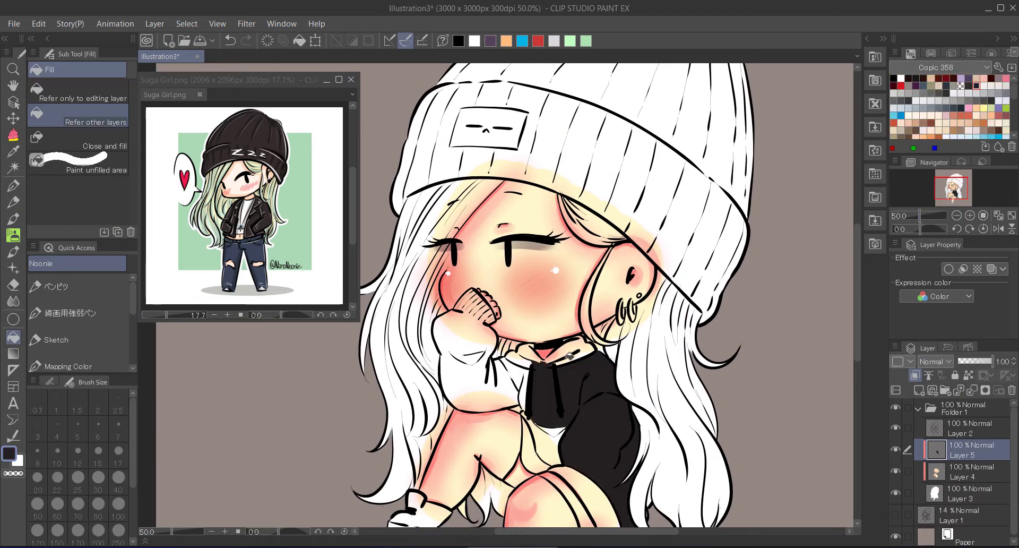
left_click_drag(570, 355, 586, 264)
left_click(606, 409)
left_click(563, 348)
left_click(504, 289)
left_click(483, 239)
left_click(584, 258)
Paint the unfilled gaps at the hoodie's cuff, sleeve, collar and hem near-black with the Mapping Color pen at size 30
key("p")
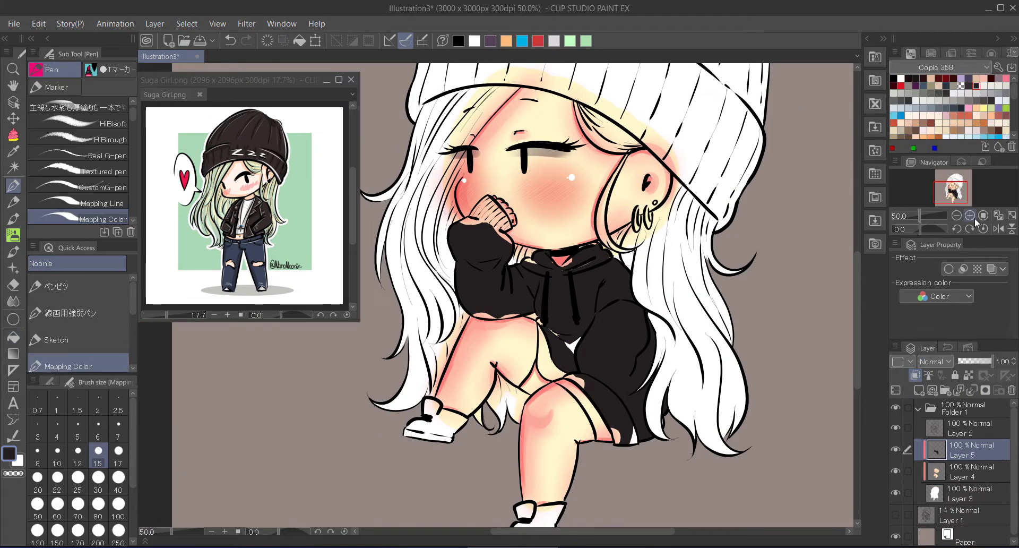
left_click(970, 215)
left_click(97, 477)
mouse_move(467, 175)
left_mouse_down()
mouse_move(511, 228)
mouse_move(495, 174)
mouse_move(511, 203)
left_mouse_up()
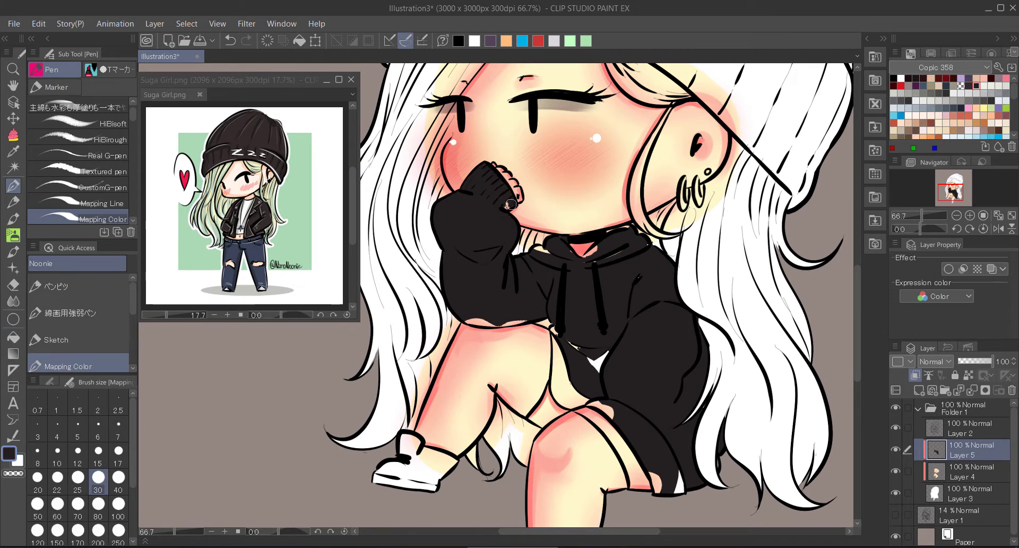
left_click_drag(466, 316, 523, 323)
left_click_drag(555, 353, 599, 373)
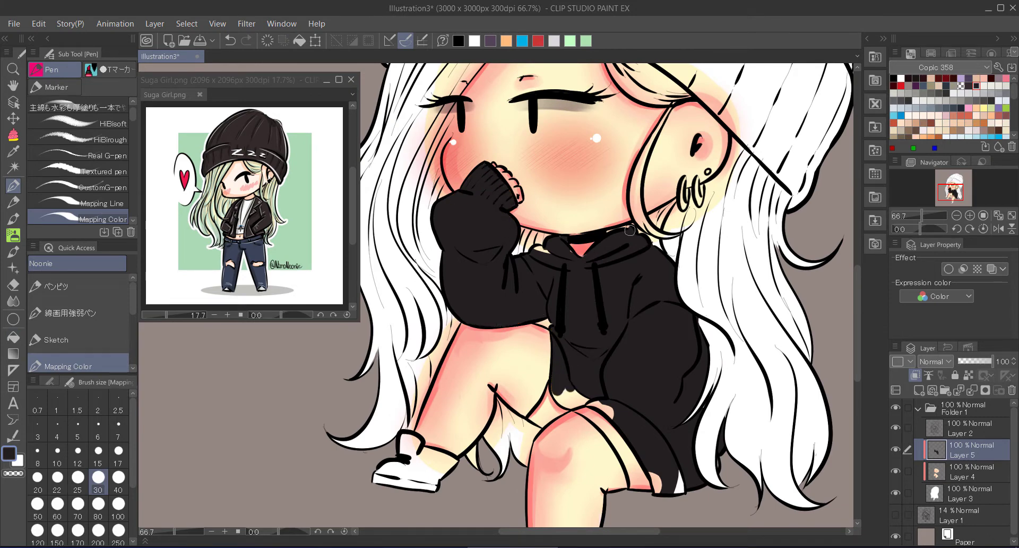
scroll(599, 269, "down", 3)
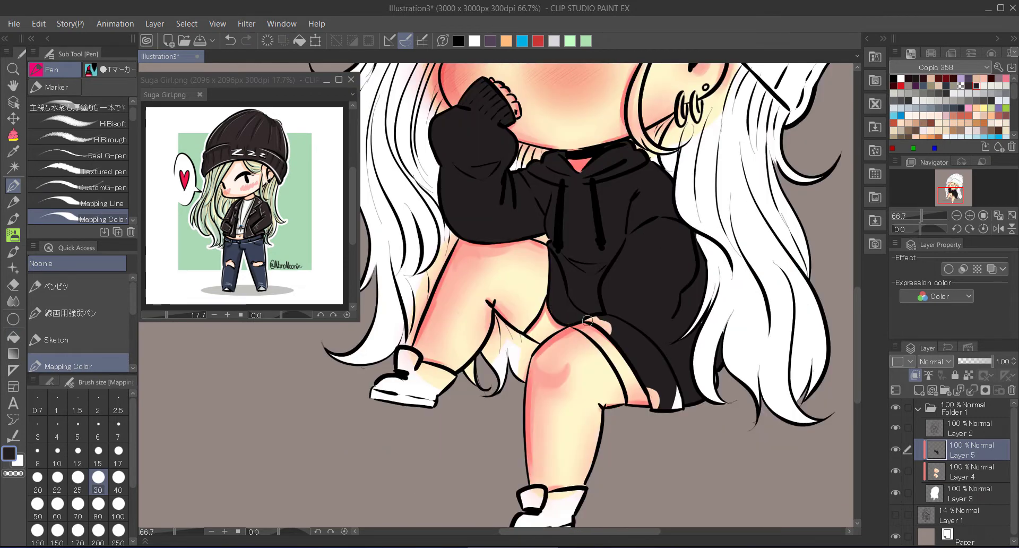
mouse_move(588, 320)
left_mouse_down()
mouse_move(618, 334)
mouse_move(656, 402)
left_mouse_up()
Fill both shoes and their ankle cuffs near-black on the hoodie's color layer
key("g")
left_click(409, 390)
left_click(536, 502)
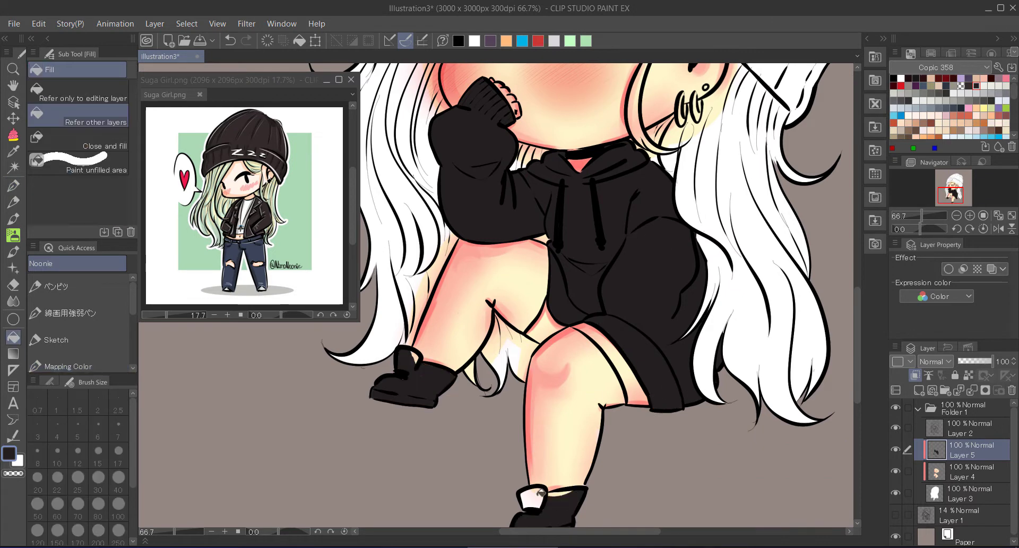
key("p")
scroll(630, 267, "down", 2)
scroll(668, 223, "up", 4)
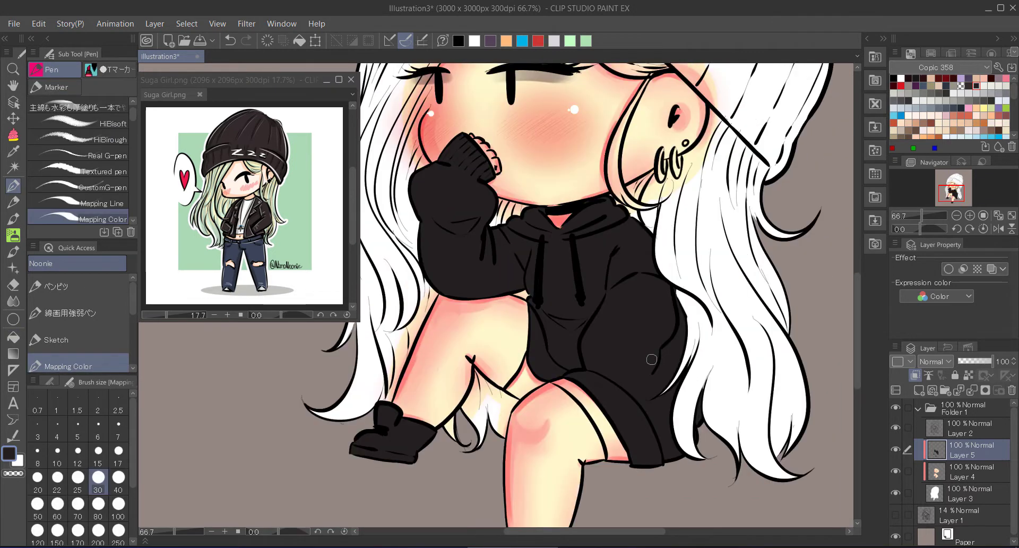
Select the hoodie's front area and draw a white striped patch beneath the drawstrings with the Mapping Color pen
scroll(733, 130, "up", 5)
scroll(637, 265, "down", 5)
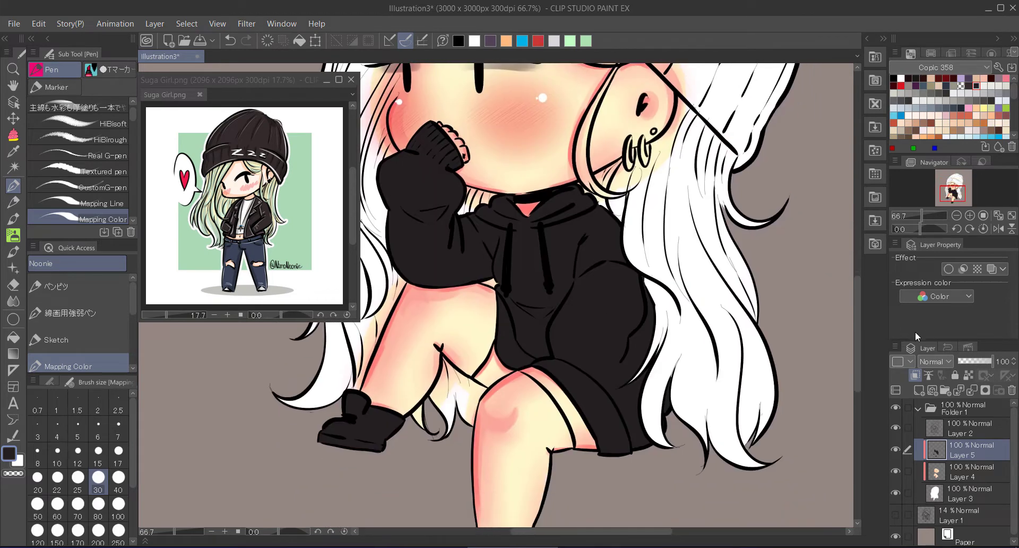
key("w")
left_click(558, 319)
left_click(916, 375)
key("p")
key("x")
mouse_move(508, 250)
left_mouse_down()
mouse_move(560, 251)
mouse_move(502, 273)
mouse_move(503, 252)
mouse_move(507, 297)
mouse_move(542, 339)
mouse_move(550, 231)
mouse_move(515, 252)
mouse_move(506, 283)
mouse_move(533, 251)
mouse_move(542, 261)
mouse_move(509, 290)
left_mouse_up()
key("ctrl+z")
mouse_move(549, 250)
left_mouse_down()
mouse_move(521, 304)
mouse_move(538, 289)
left_mouse_up()
mouse_move(547, 276)
left_mouse_down()
mouse_move(520, 322)
mouse_move(565, 254)
mouse_move(528, 338)
left_mouse_up()
key("ctrl+d")
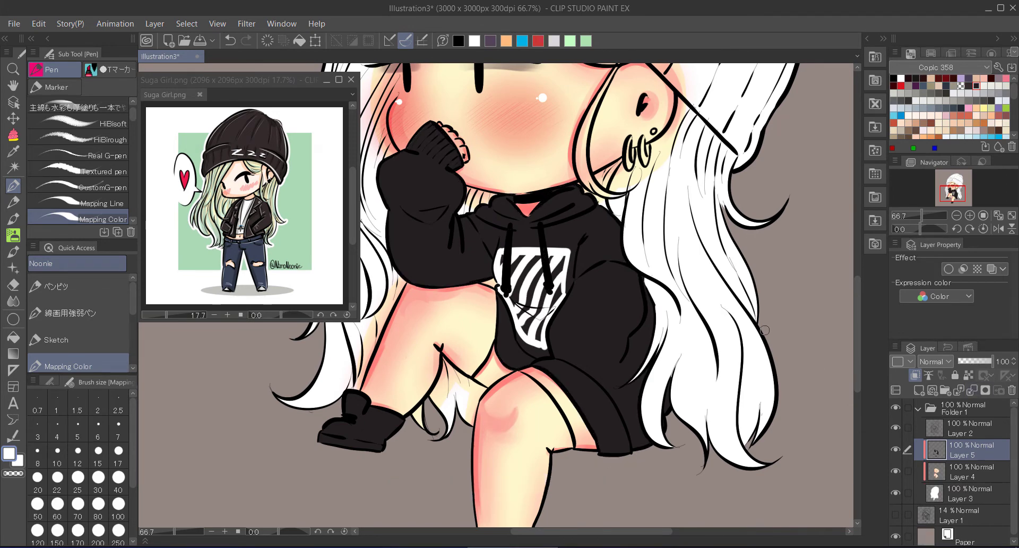
Fill both legs with a dark stocking color on a new clipped layer above the hoodie layer
left_click_drag(523, 396, 560, 347)
key("g")
left_click(560, 347)
left_click(494, 276)
left_click(435, 319)
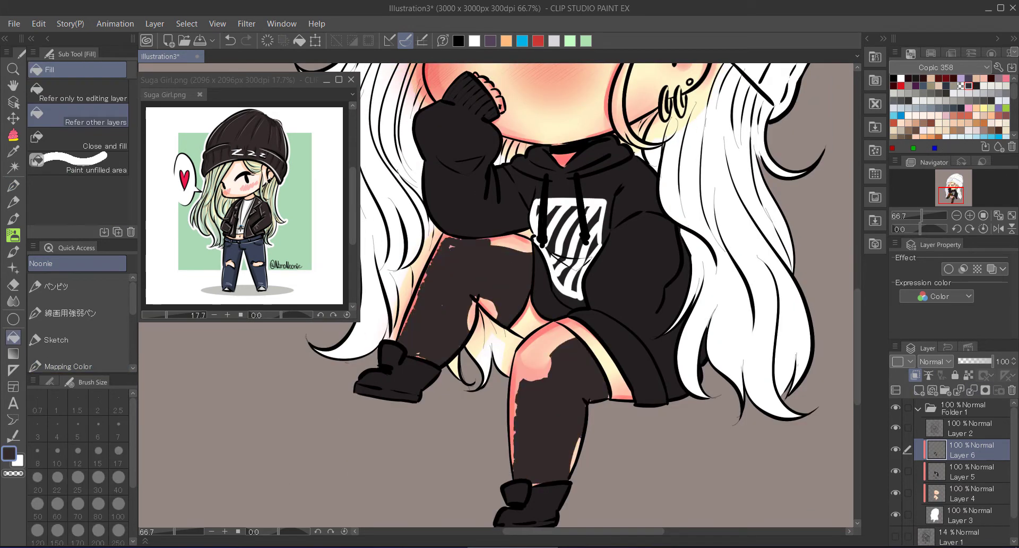
Paint the unfilled patches of both stockings with the Mapping Color pen and reduce the stocking layer's opacity to 85%
key("p")
left_click_drag(451, 240, 516, 239)
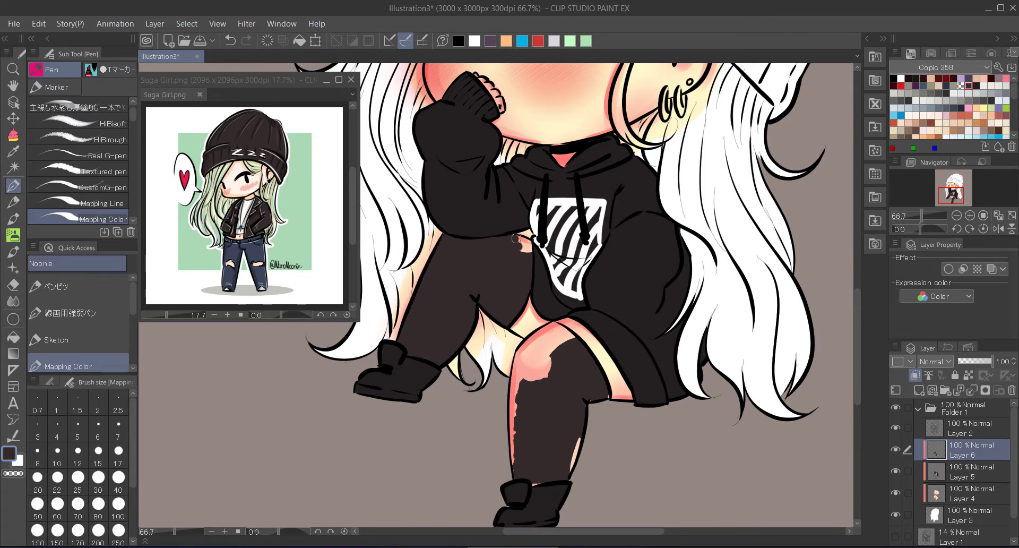
mouse_move(553, 361)
left_mouse_down()
mouse_move(534, 371)
mouse_move(513, 340)
mouse_move(514, 462)
left_mouse_up()
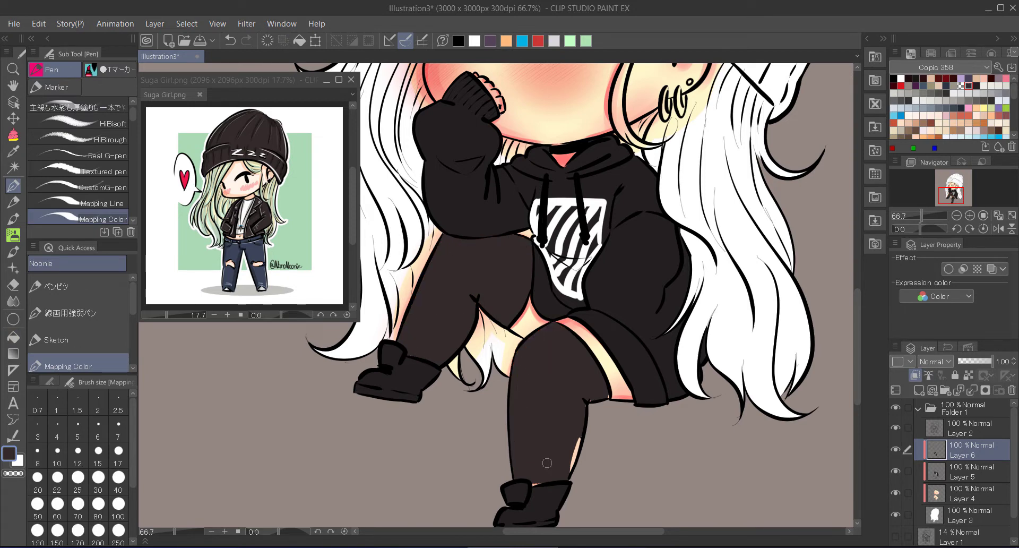
left_click_drag(989, 362, 987, 366)
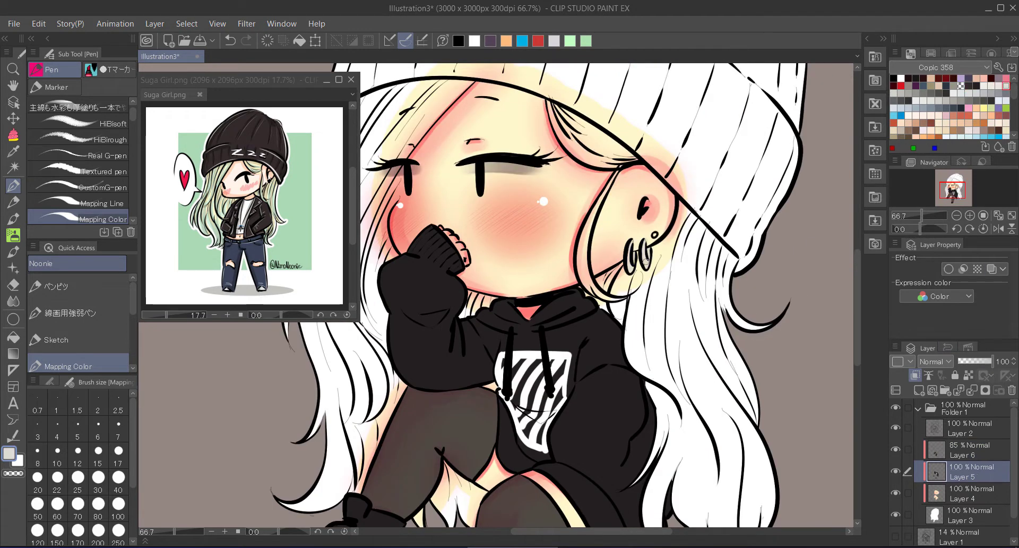
Color the ear hoops and stud grey on Layer 5
left_click(637, 262, "alt")
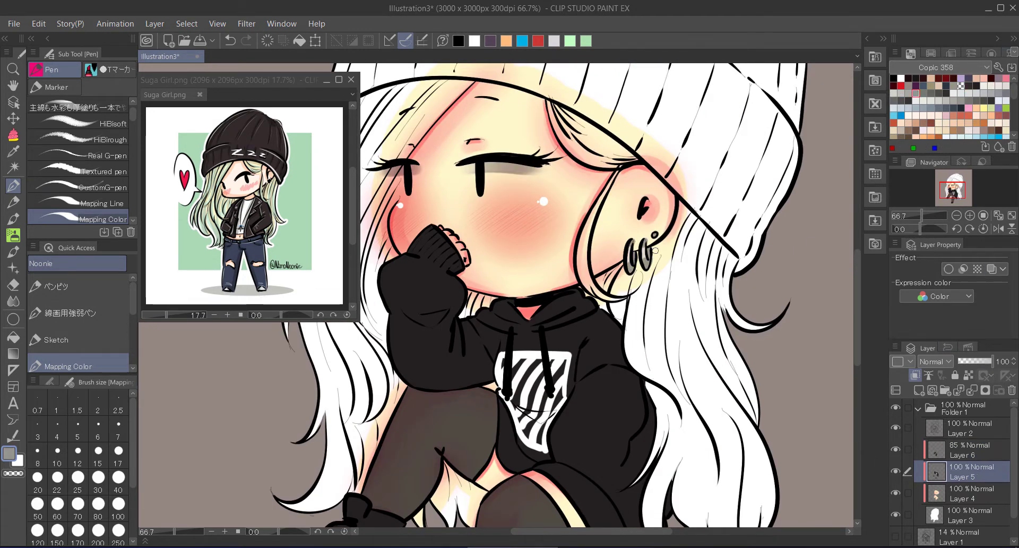
key("e")
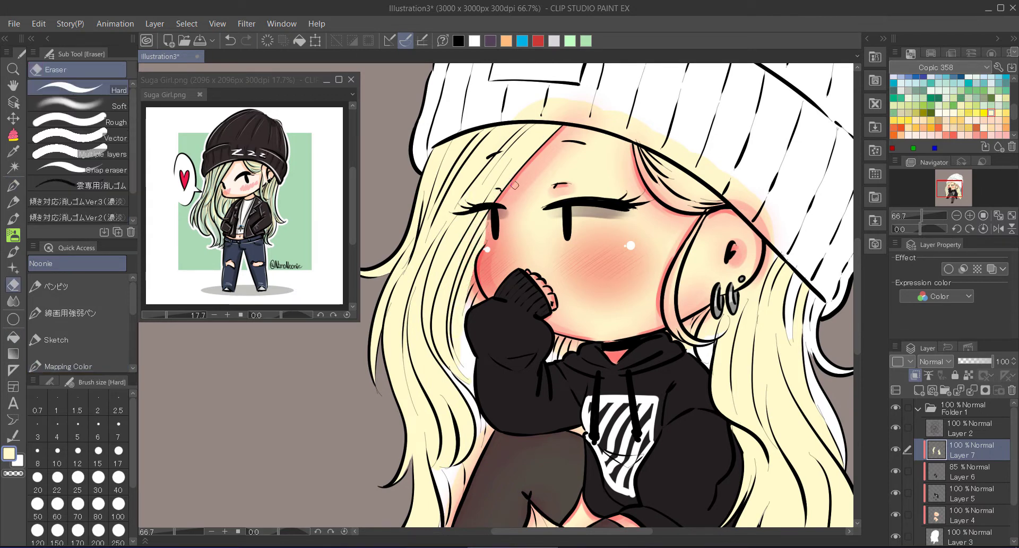
Paint the long hair strands beside the face and raised arm pale yellow on Layer 7, erasing any overspill
key("e")
key("alt+bracketright")
left_click(975, 460)
key("p")
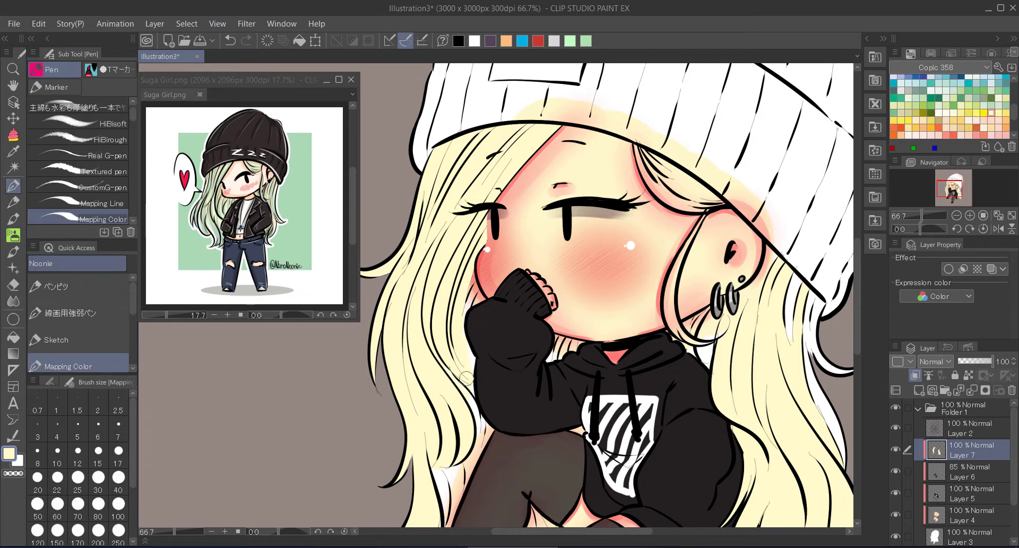
left_click_drag(470, 337, 484, 206)
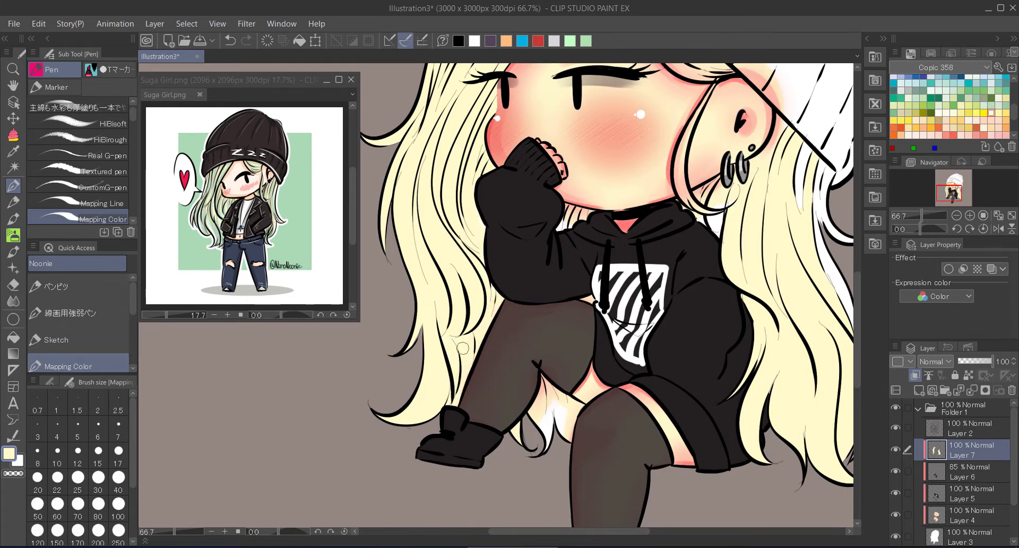
Fill the lower hair tips and the locks behind the legs pale yellow on Layer 7
key("g")
key("p")
left_click_drag(690, 212, 610, 202)
key("g")
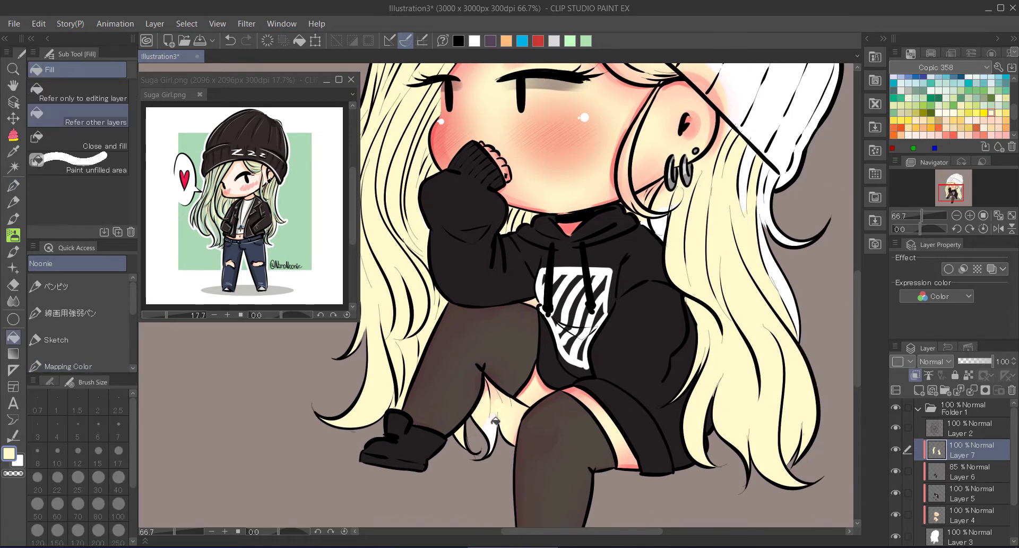
key("p")
left_click_drag(733, 202, 653, 174)
Color the remaining white hair patches beside the ear and under the beanie's edge pale yellow on Layer 7
key("e")
left_click(633, 98, "ctrl+shift")
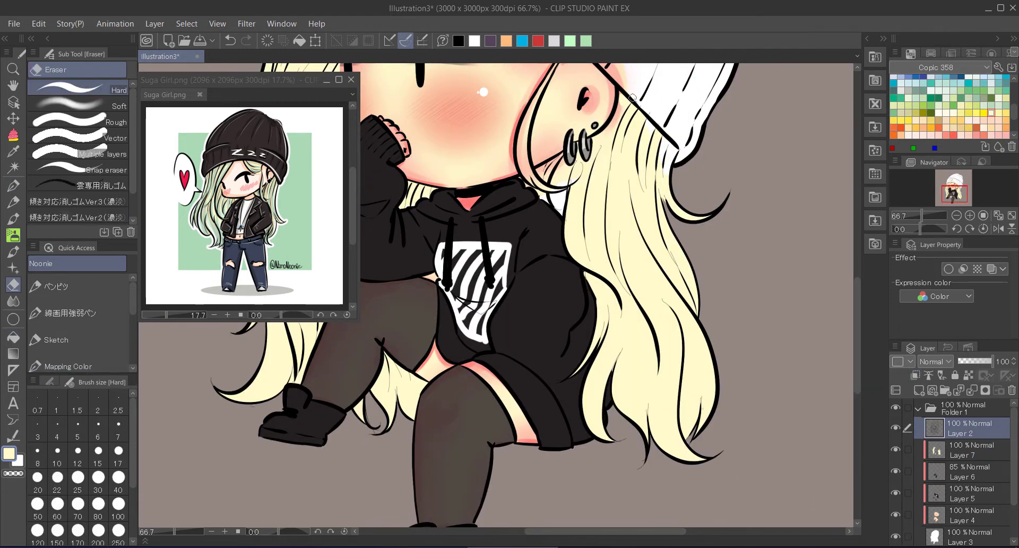
left_click(665, 129, "ctrl+shift")
key("p")
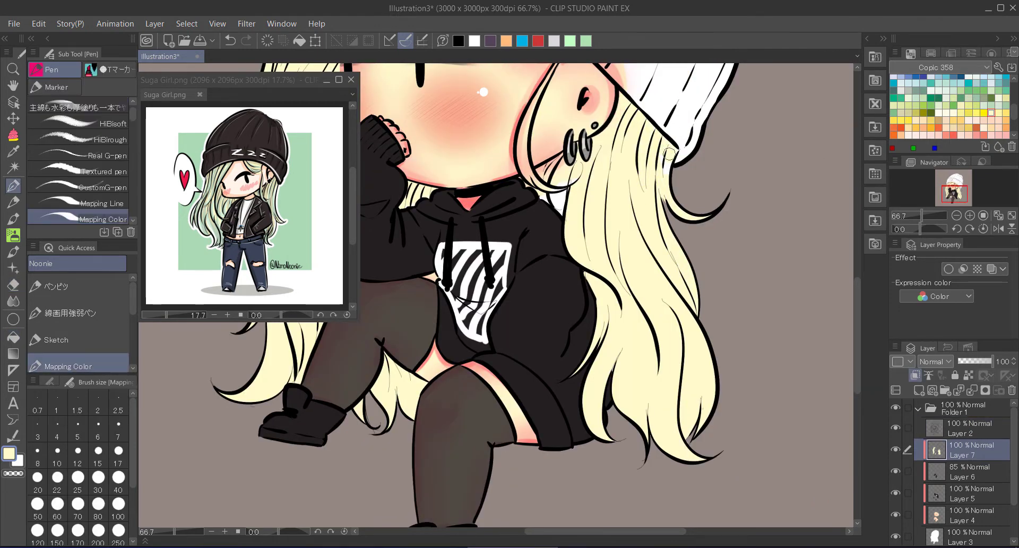
scroll(571, 199, "up", 3)
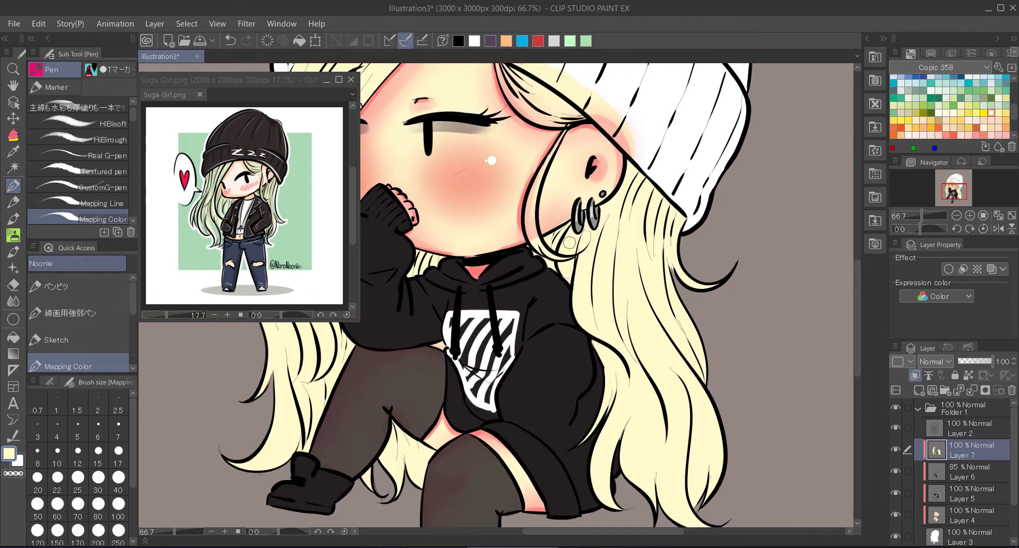
Clean up the pale yellow color of the bangs and side strands along the beanie's brim
key("e")
scroll(570, 125, "up", 4)
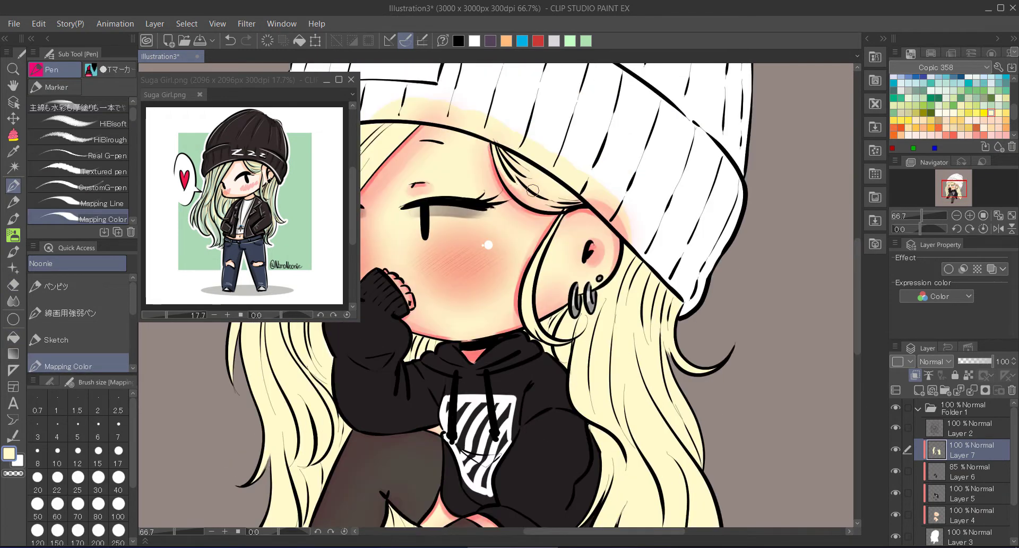
left_click(496, 139, "ctrl+shift")
left_click(504, 156, "ctrl+shift")
key("p")
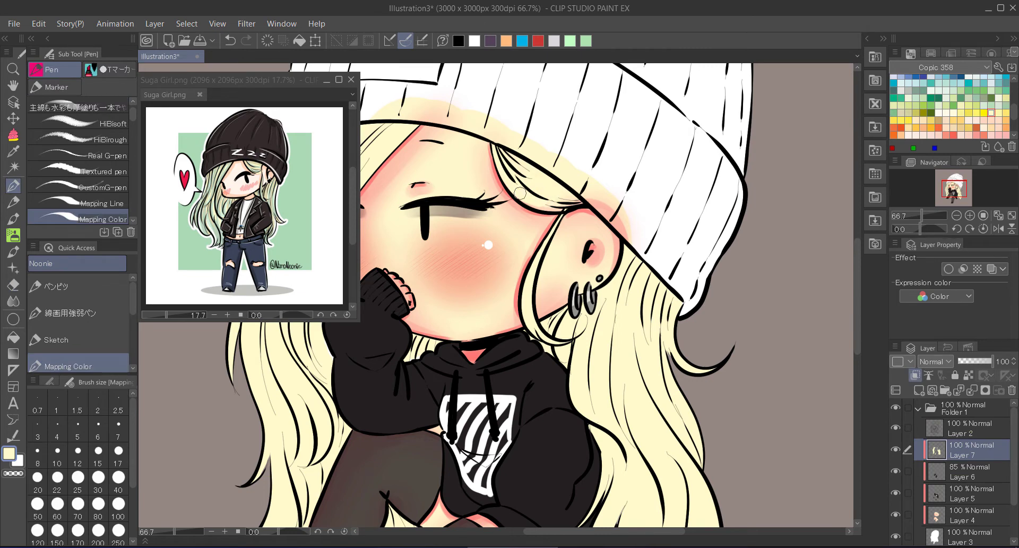
scroll(574, 255, "up", 3)
key("e")
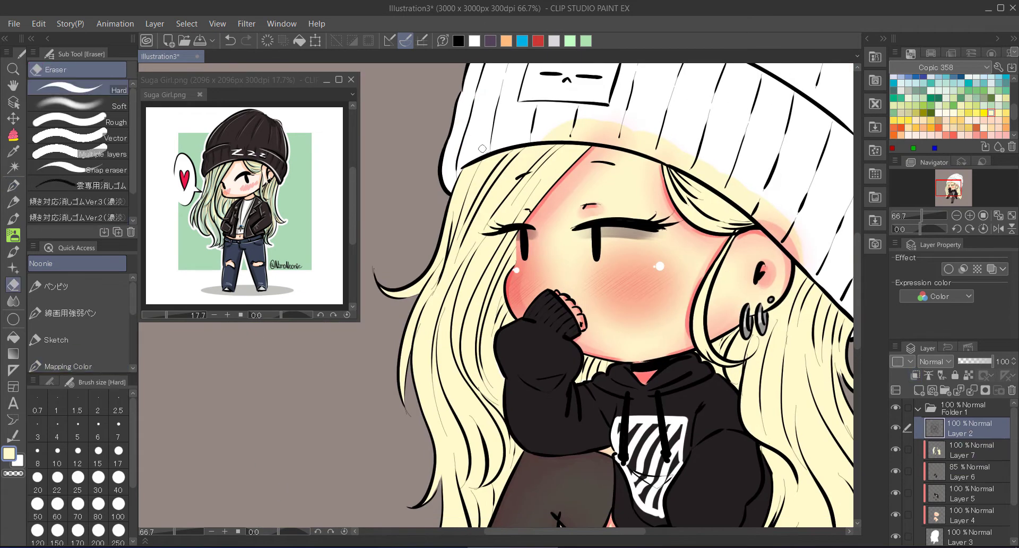
scroll(664, 202, "up", 2)
Fill the beanie's ribbed brim and crown with grey on Layer 5
left_click(977, 488)
left_click_drag(1015, 112, 1015, 91)
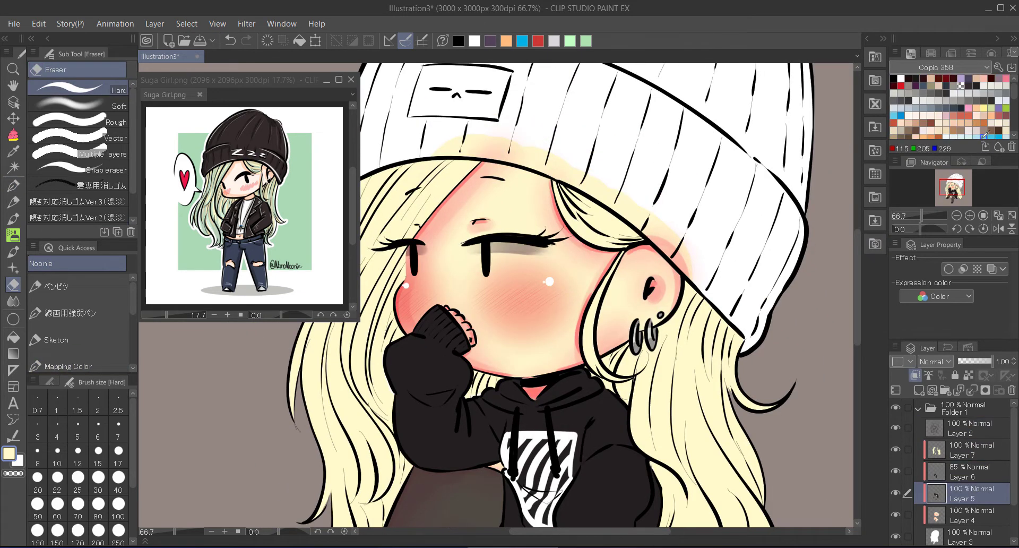
left_click(983, 83)
key("g")
scroll(743, 255, "up", 2)
left_click(810, 298)
left_click_drag(810, 299, 739, 287)
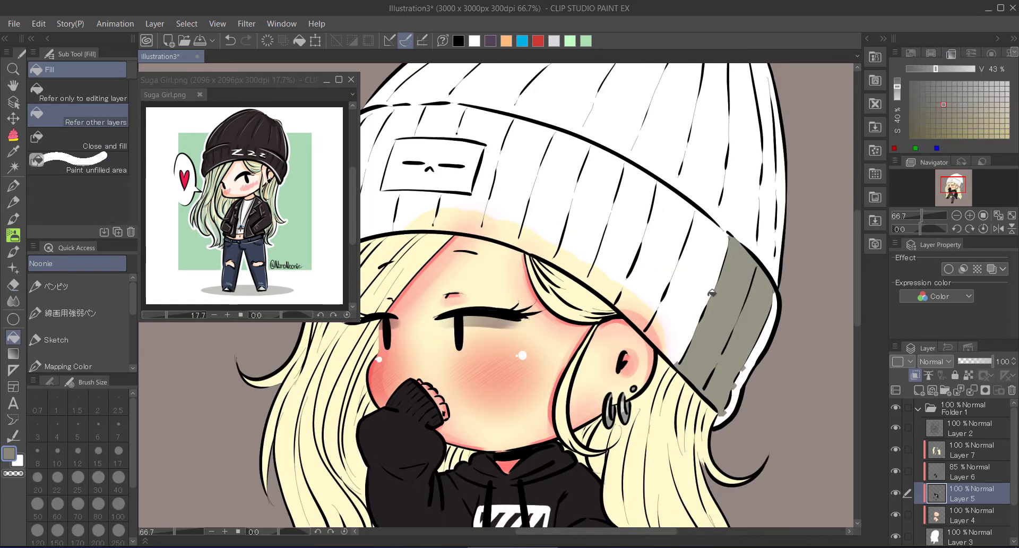
left_click(722, 319)
left_click(659, 255)
left_click(479, 129)
left_click(477, 96)
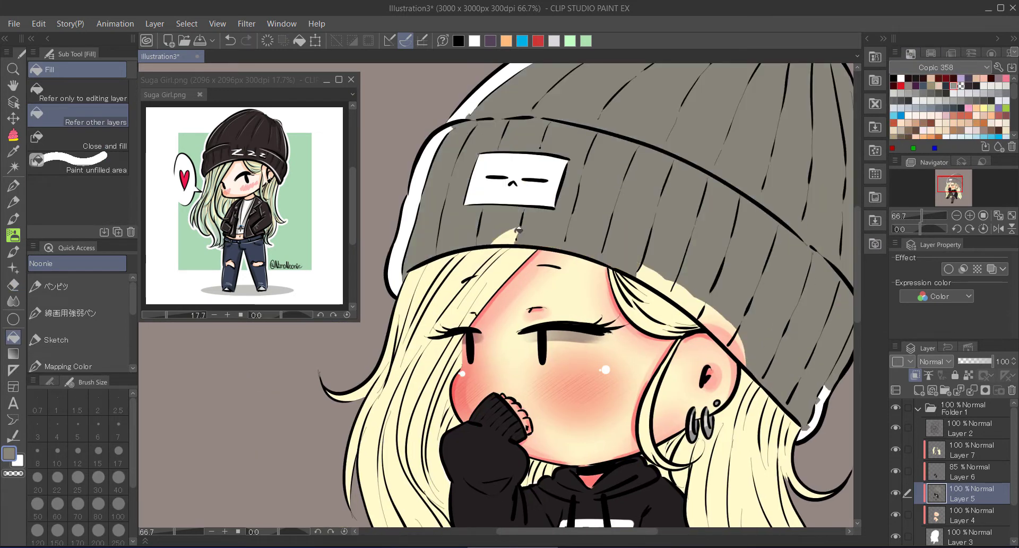
Paint the beanie's leftover white edges grey and fill its face patch with a lighter grey
scroll(664, 371, "up", 2)
key("p")
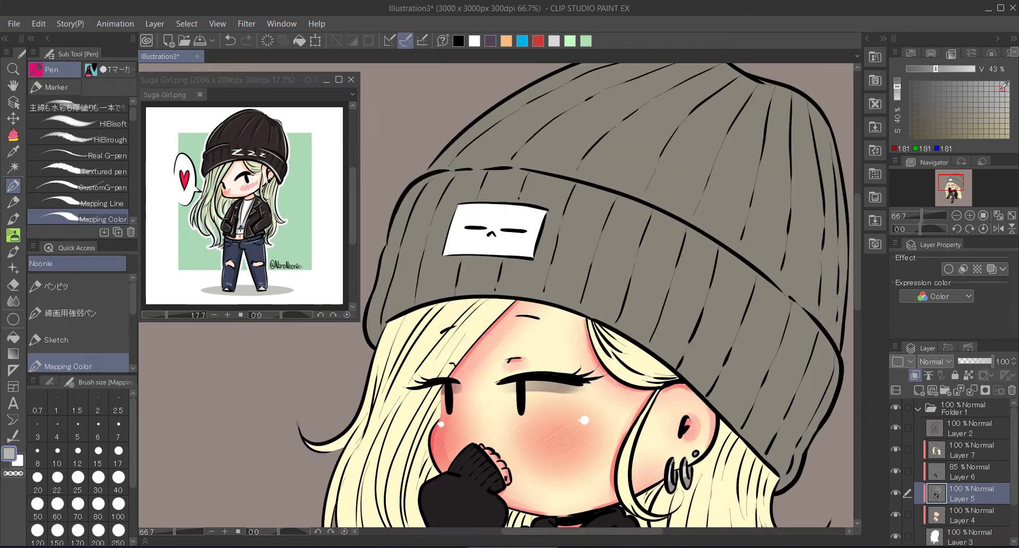
key("g")
left_click(494, 233)
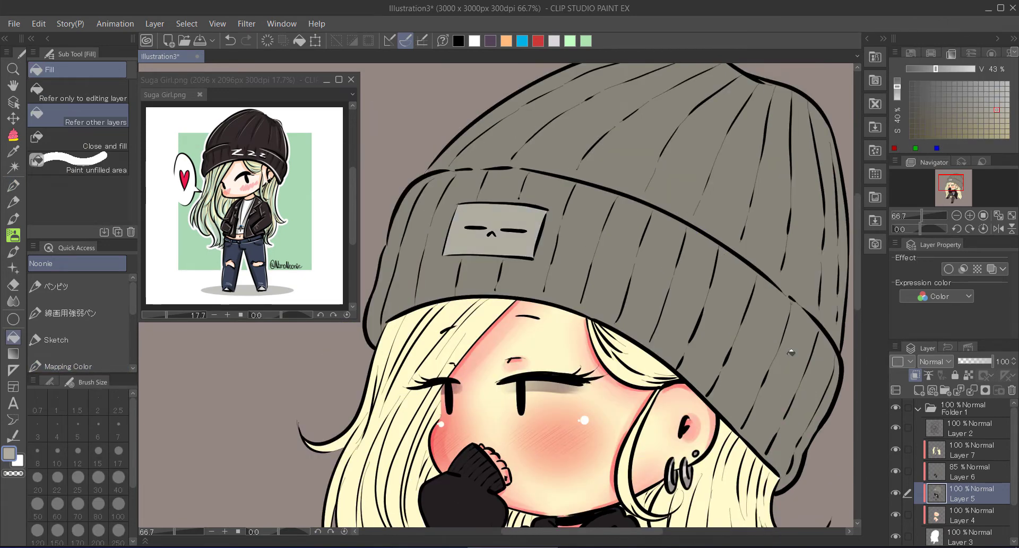
Check the hair's coverage with Auto select and touch up its color in pale yellow on Layer 7
left_click(911, 53)
scroll(563, 297, "down", 5)
left_click(956, 215)
left_click(956, 215)
left_click(937, 450, "ctrl")
key("w")
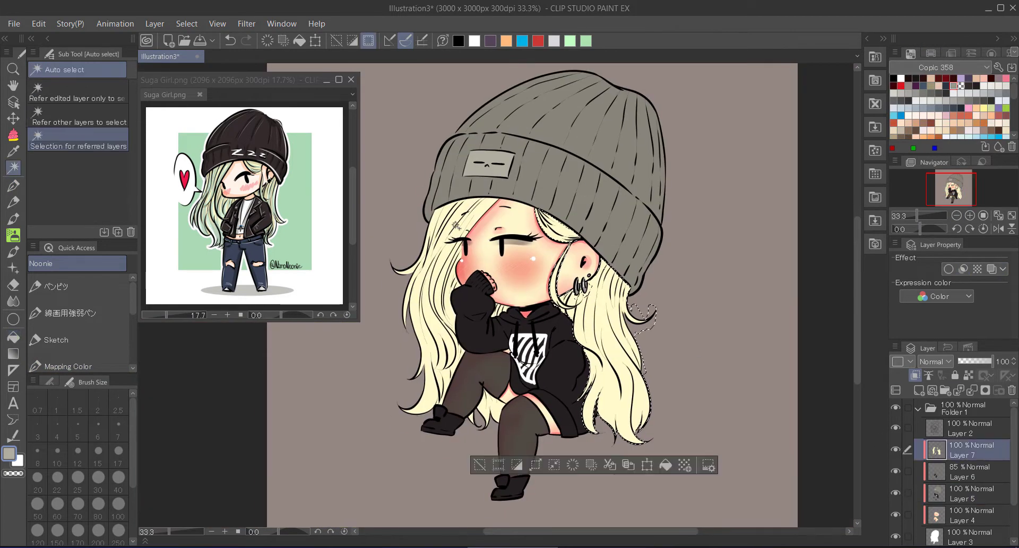
left_click(970, 215)
left_click(970, 215)
scroll(563, 297, "up", 2)
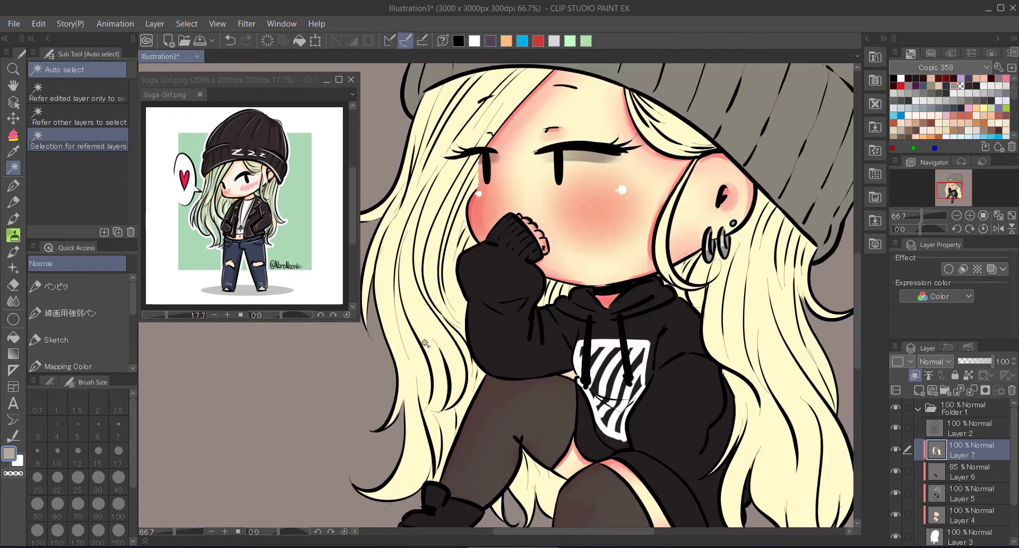
key("p")
key("ctrl+d")
scroll(563, 297, "down", 6)
Select the hair areas with Auto select, add a clipped layer above Layer 7 and choose a light green
key("w")
scroll(563, 297, "up", 5)
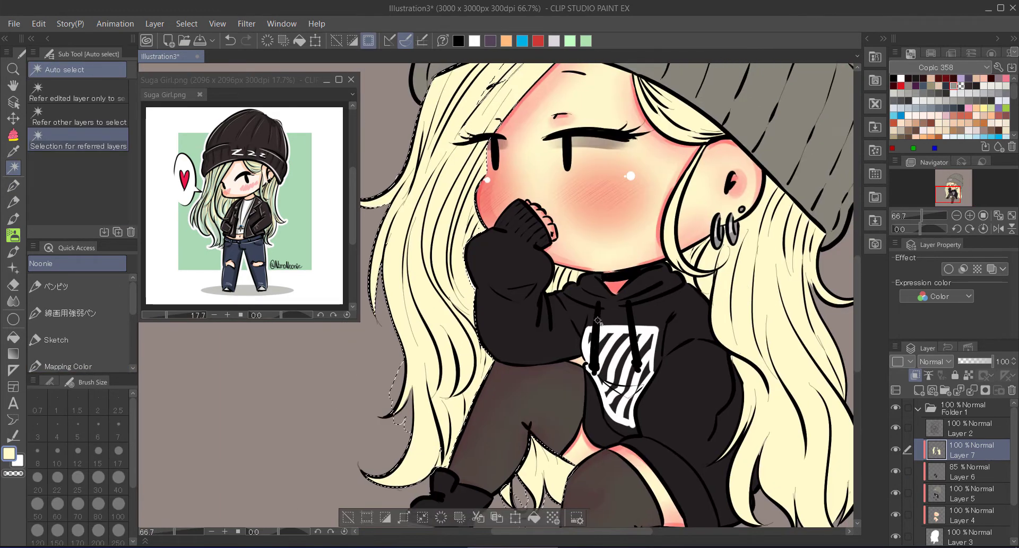
key("ctrl+minus")
left_click(781, 253)
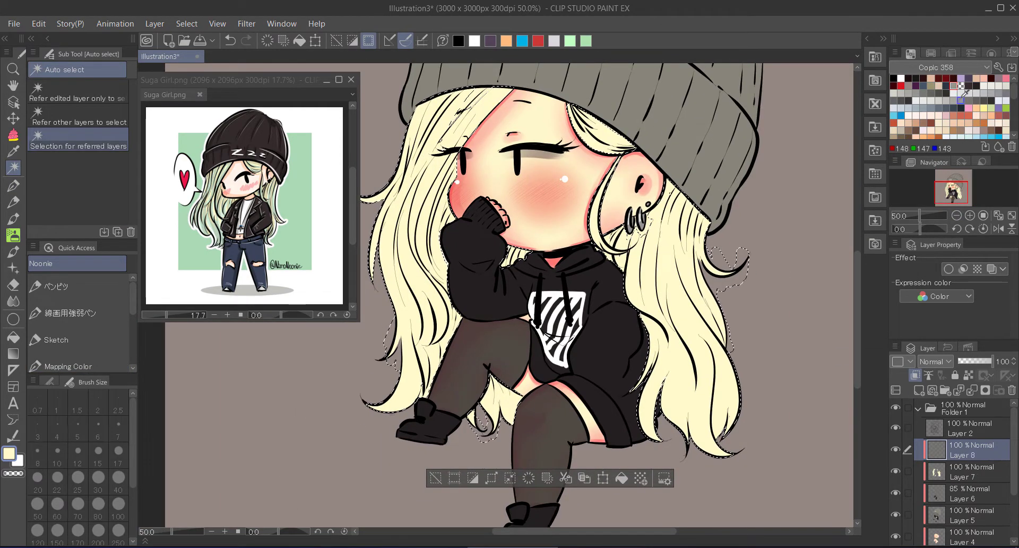
scroll(964, 98, "down", 4)
left_click(352, 165)
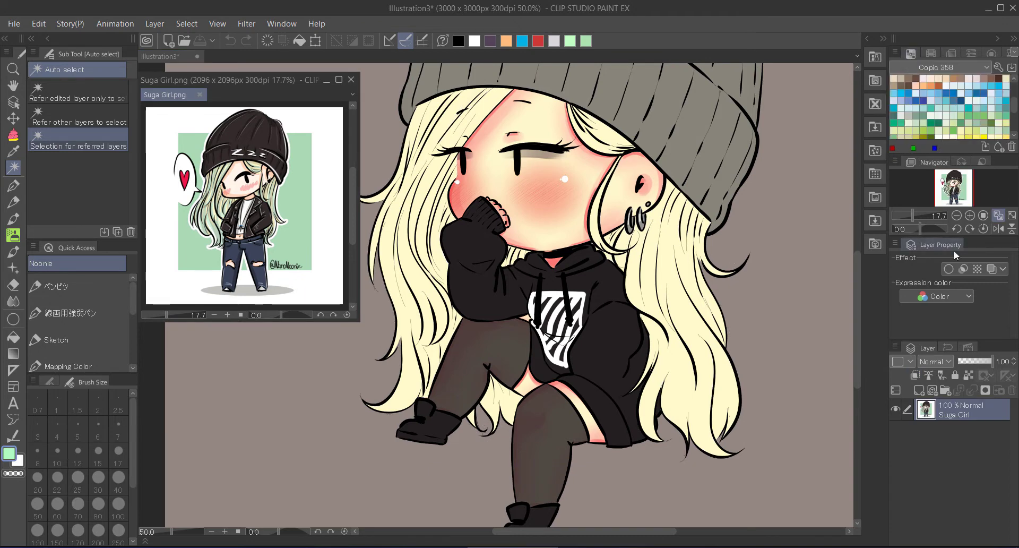
Fill the small hair gaps around the hoodie and earrings pale yellow on Layer 7
left_click(432, 345)
key("ctrl+plus")
key("ctrl+plus")
key("p")
key("w")
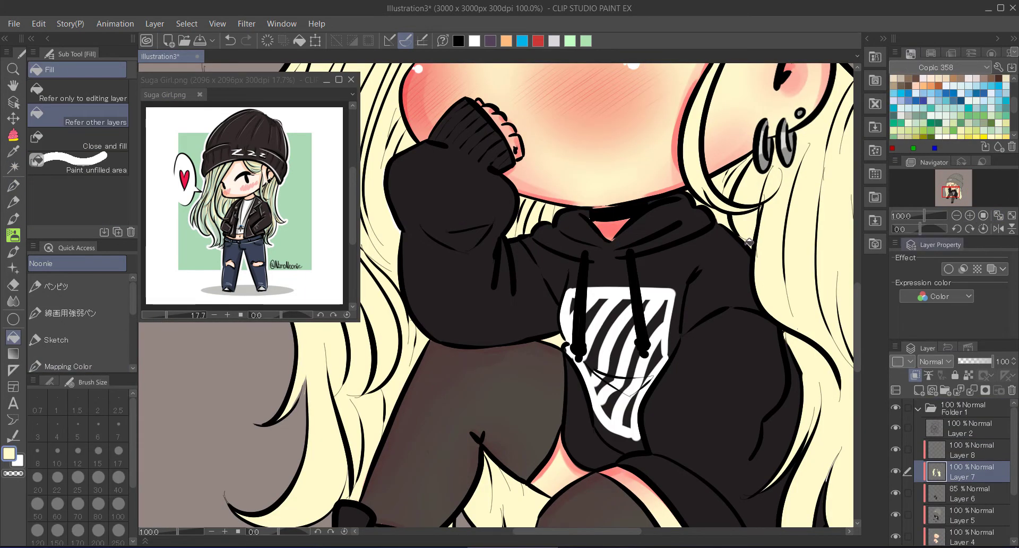
Reselect the hair and airbrush a mint green gradient onto its lower ends and side locks on Layer 8
key("ctrl+minus")
key("ctrl+minus")
left_click(450, 351)
left_click(956, 450)
left_click(972, 123)
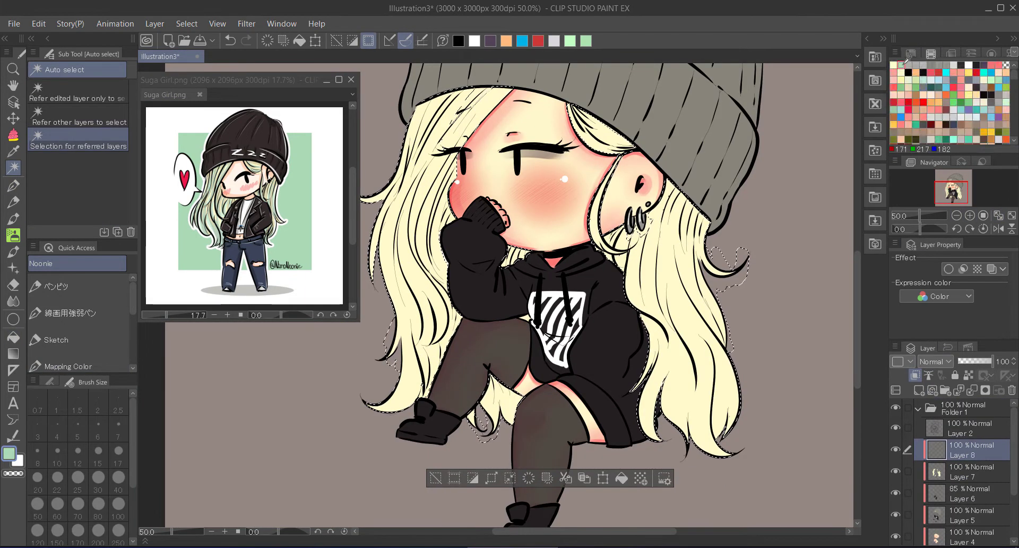
key("b")
left_click_drag(372, 340, 393, 457)
left_click_drag(669, 329, 626, 422)
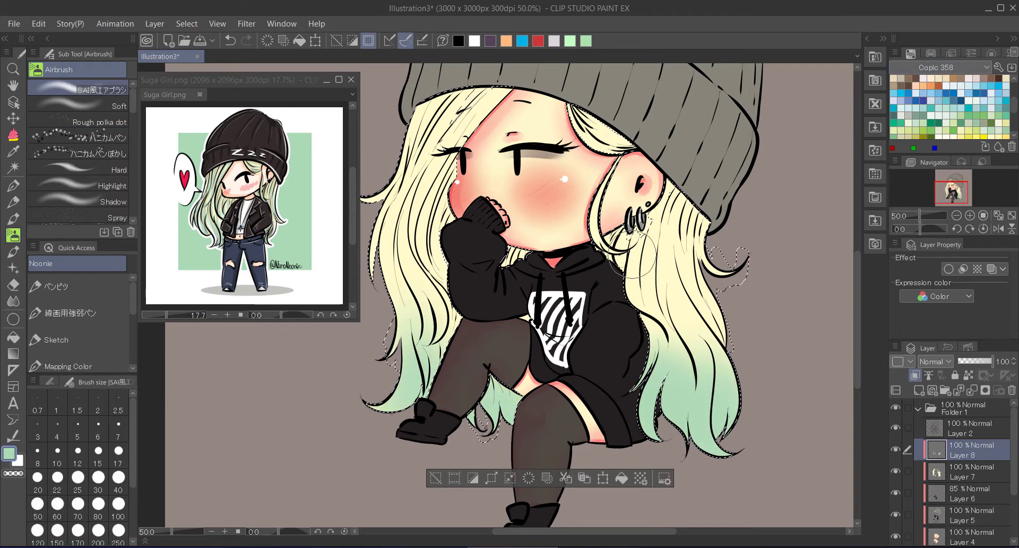
left_click_drag(442, 251, 512, 282)
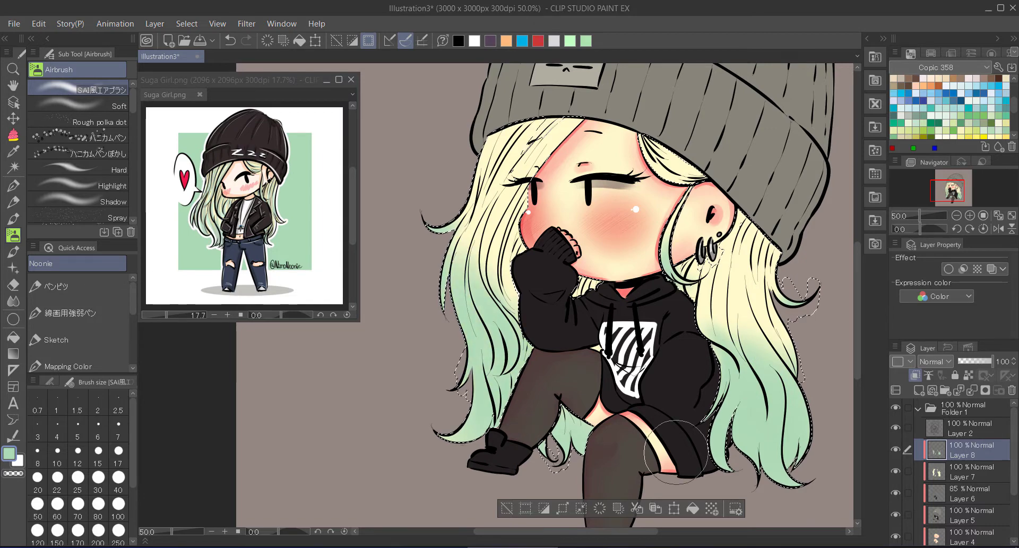
Paint mint green streaks through the hair beside the face with the watercolor brush, undoing the last stroke
key("b")
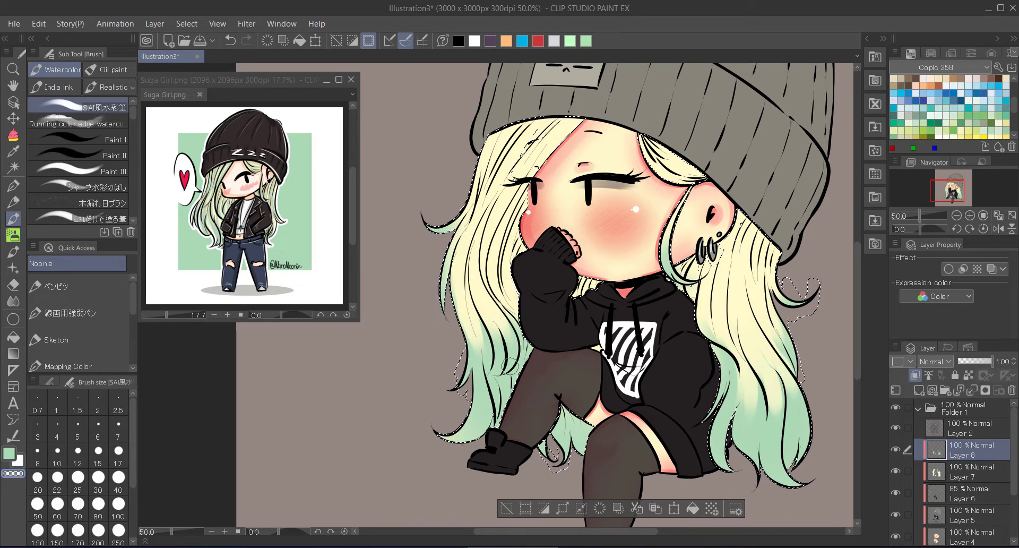
key("b")
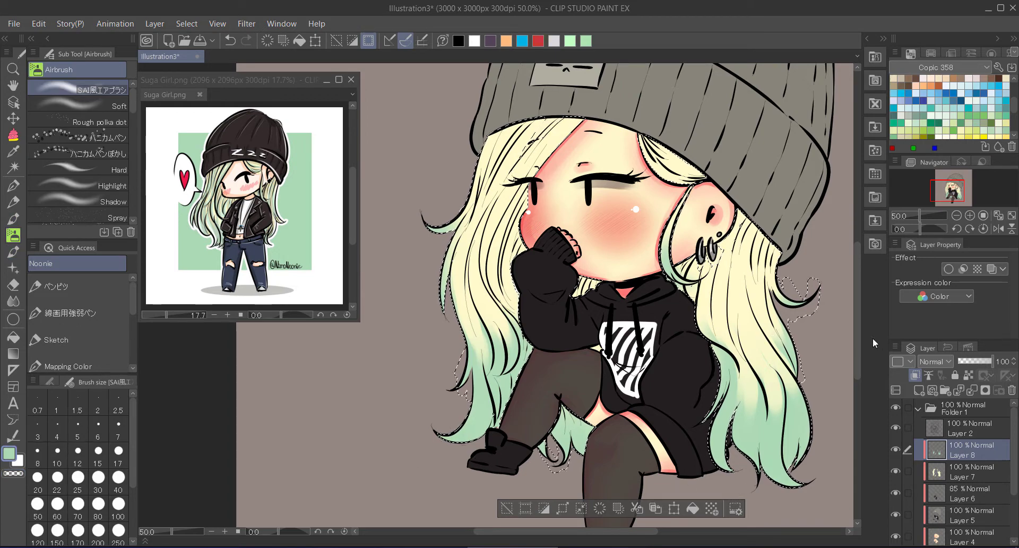
key("b")
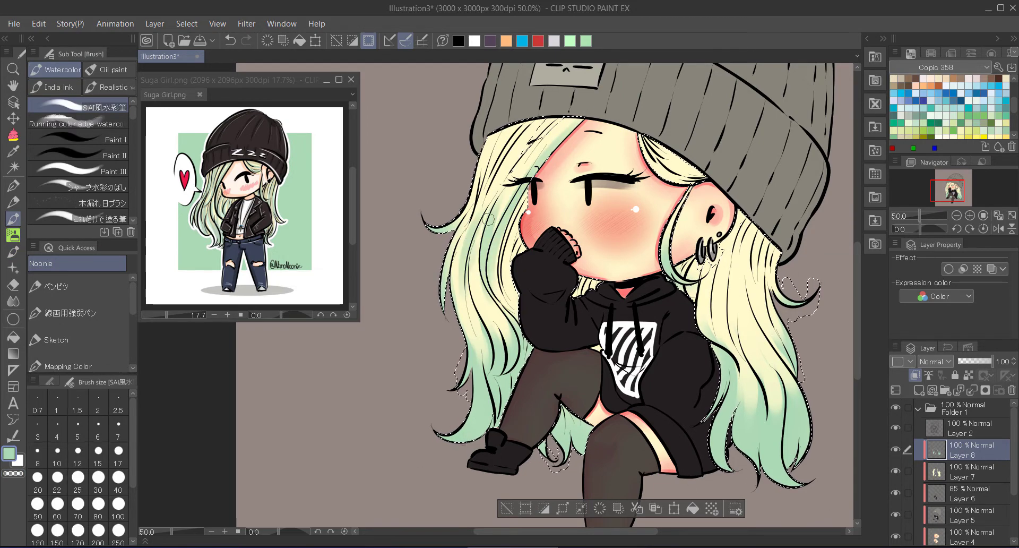
key("ctrl+z")
Add the missed fringe strands to the hair selection with the Selection pen and paint mint streaks through the hair behind the ear
key("m")
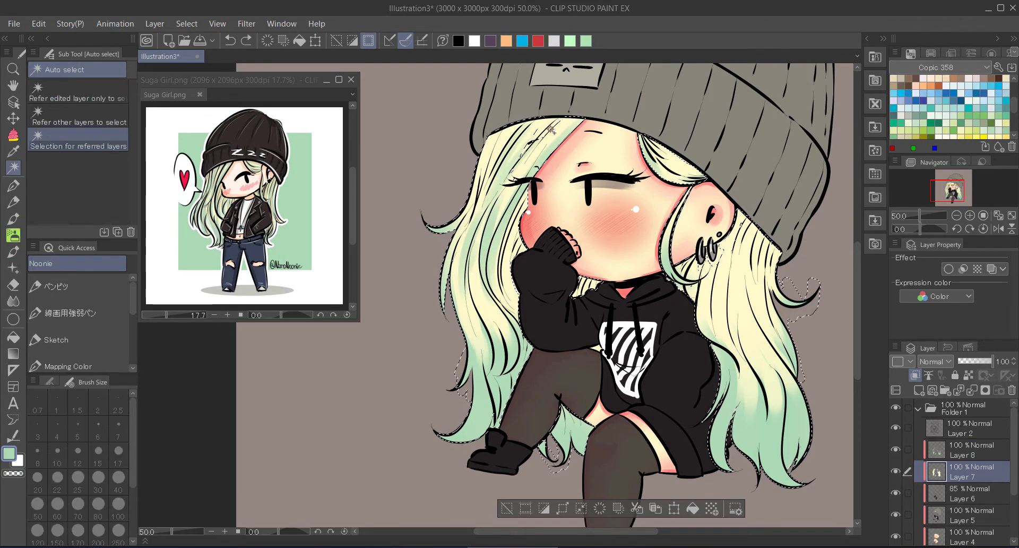
left_click(80, 182)
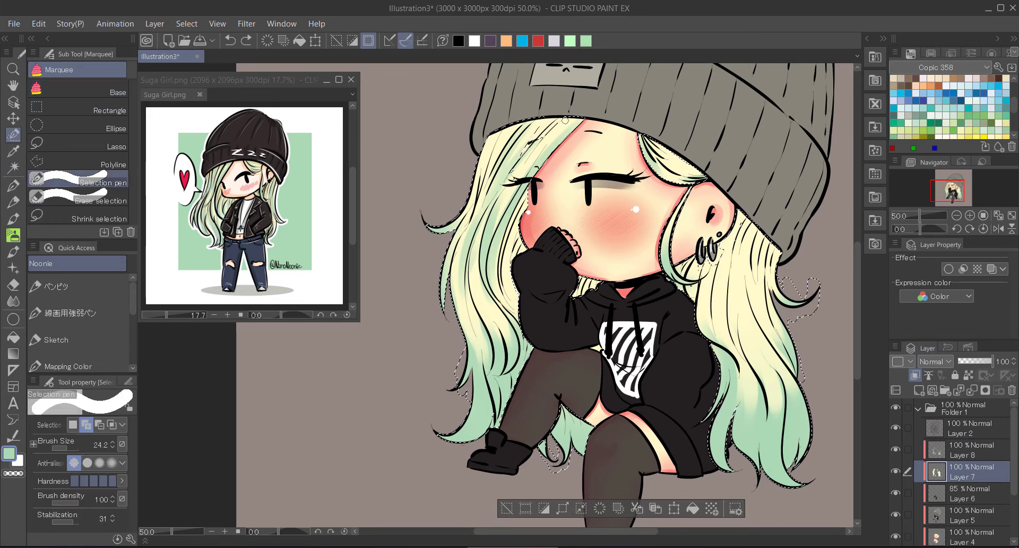
left_click_drag(573, 125, 542, 143)
key("b")
left_click(528, 163, "ctrl")
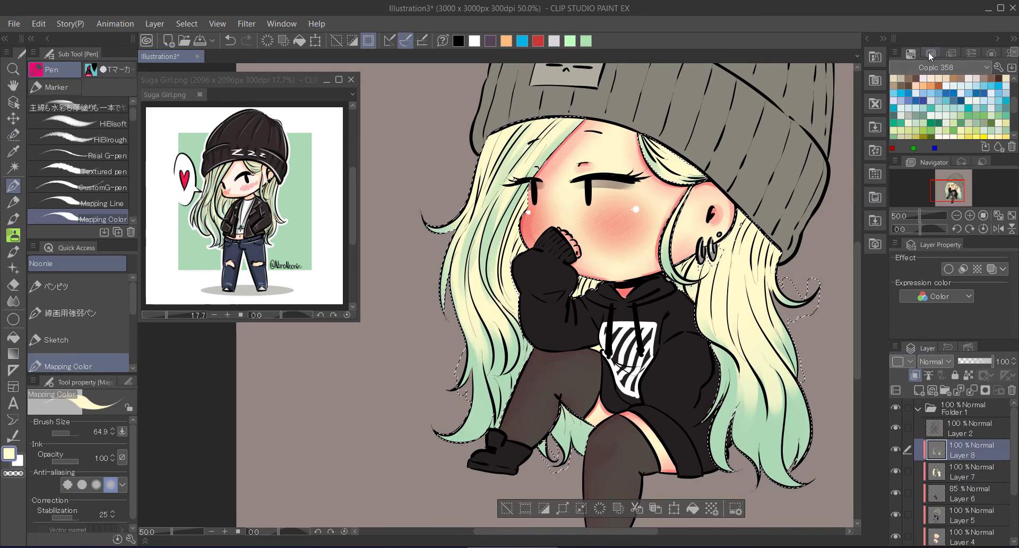
left_click_drag(685, 234, 743, 345)
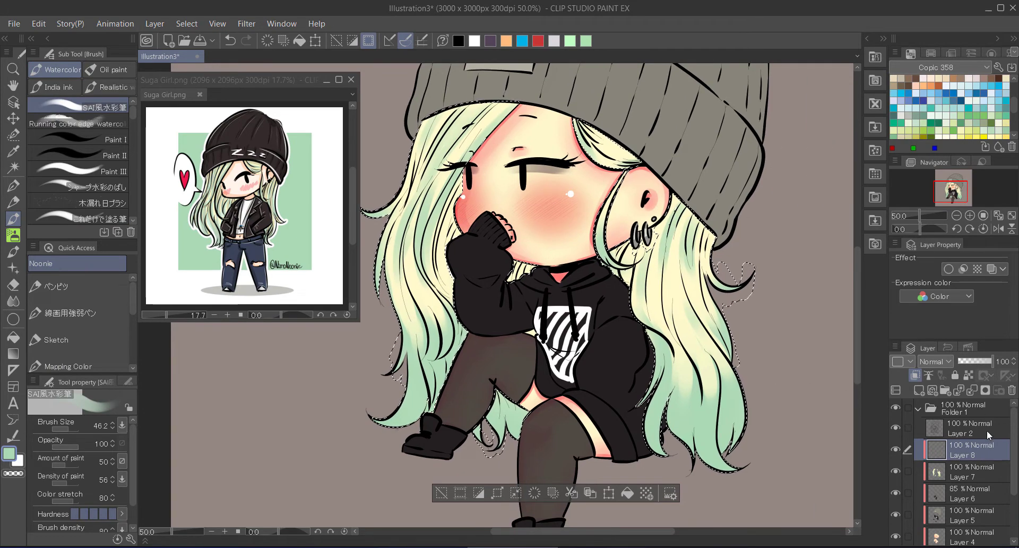
Shade the inner hair with airbrushed peach and beige on Layer 8, using Multiply at 75% opacity, and add beige watercolor strands
key("b")
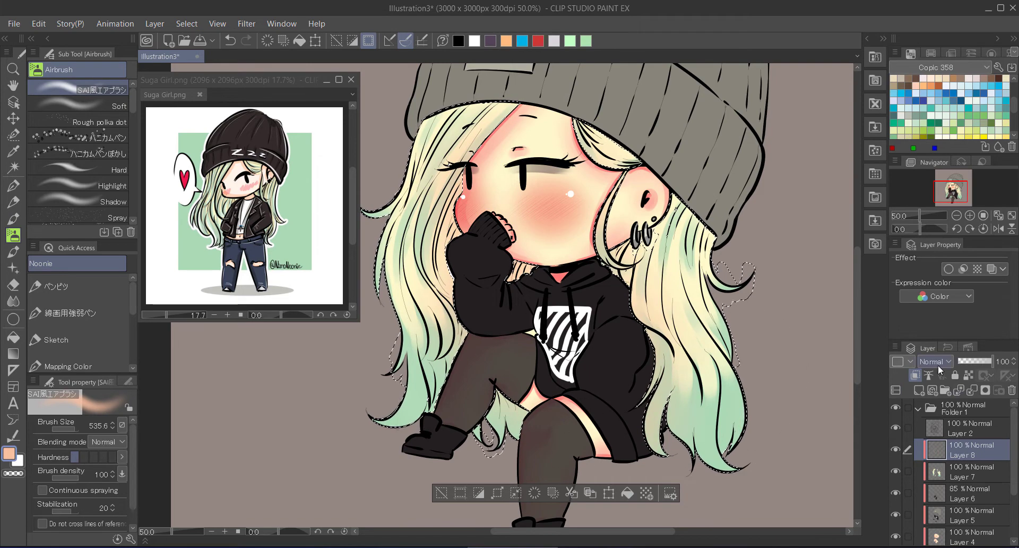
scroll(938, 365, "down", 2)
left_click(903, 77)
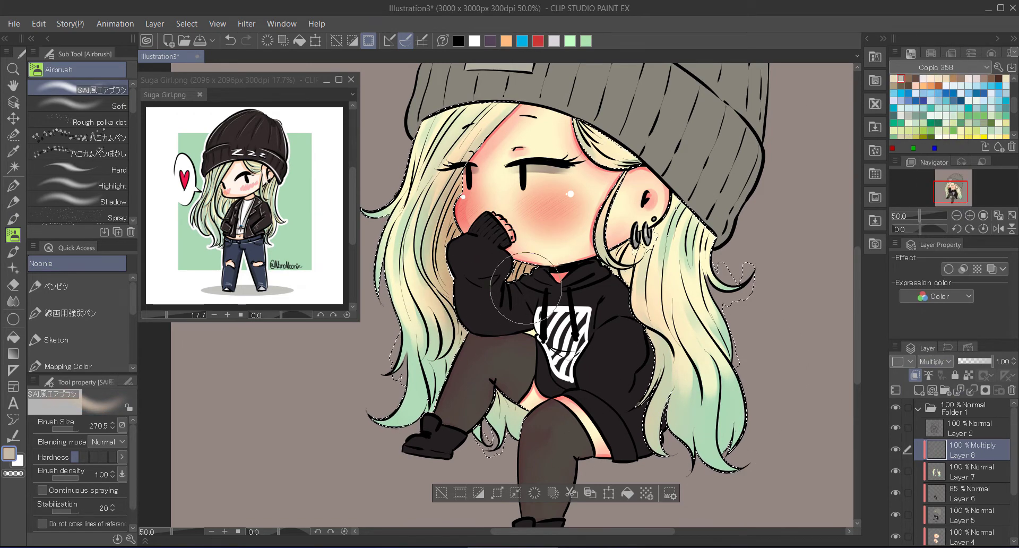
key("b")
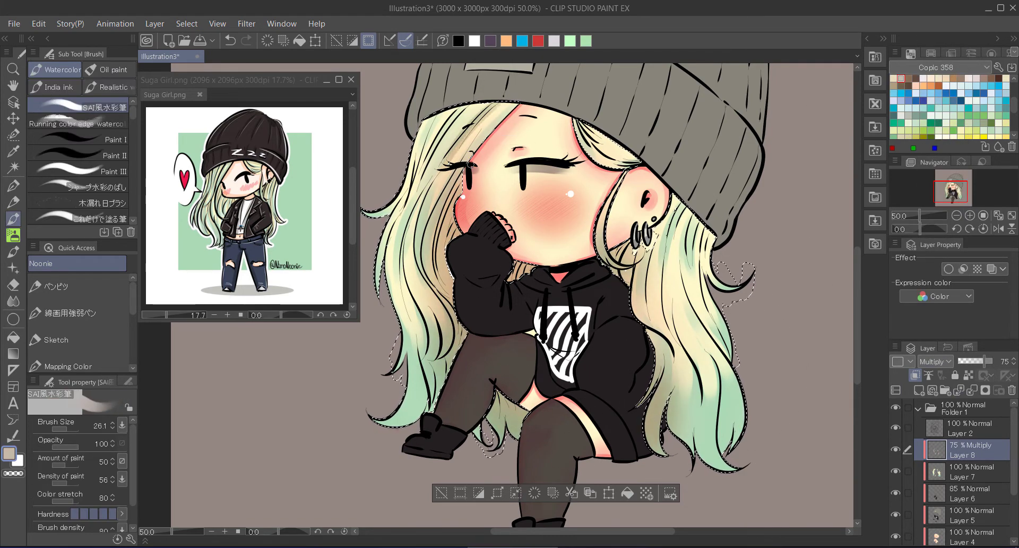
scroll(934, 361, "up", 2)
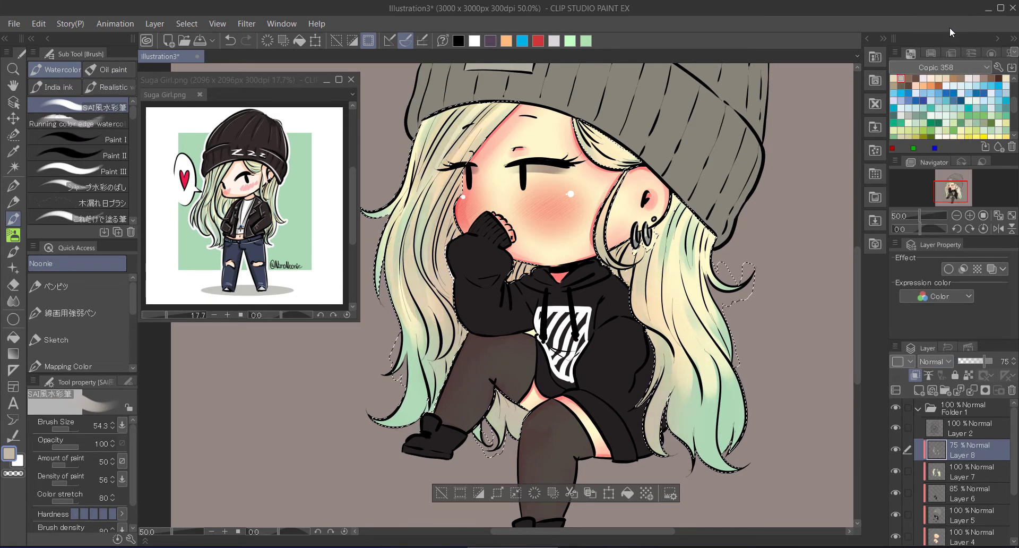
Set Layer 8 to Multiply at 28% opacity and paint golden brown shading strands through the hair
left_click(990, 361)
left_click(934, 362)
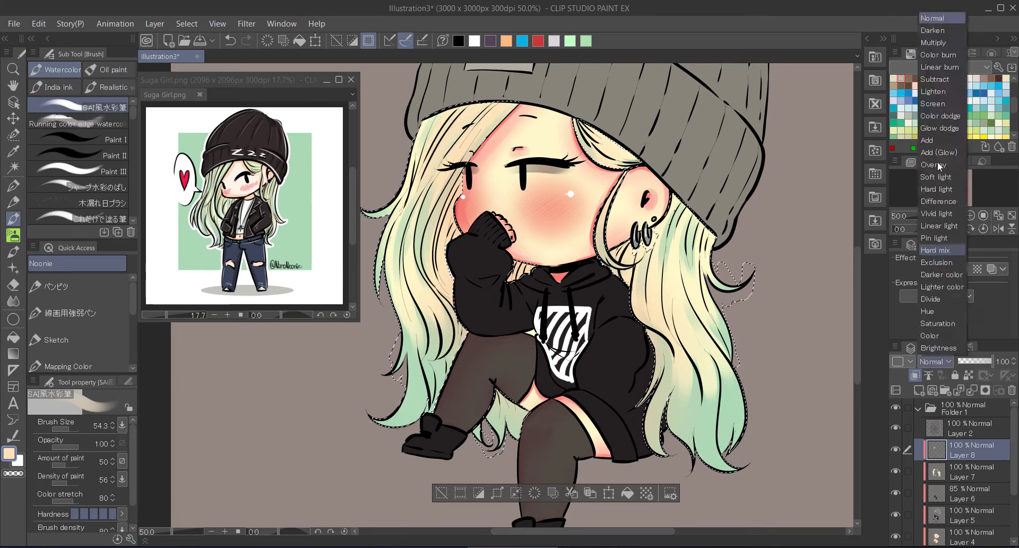
left_click(942, 42)
left_click_drag(990, 361, 979, 361)
left_click(505, 138, "alt")
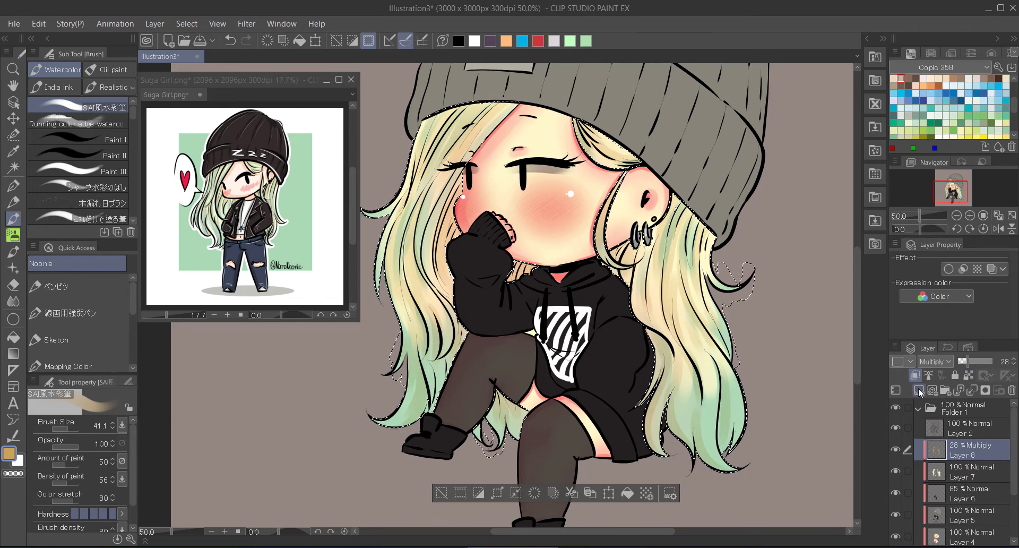
Add a Multiply layer above Layer 8 and paint light orange shading strands through the hair, erasing where needed
left_click(919, 391)
left_click(935, 361)
left_click(948, 42)
left_click(510, 95, "alt")
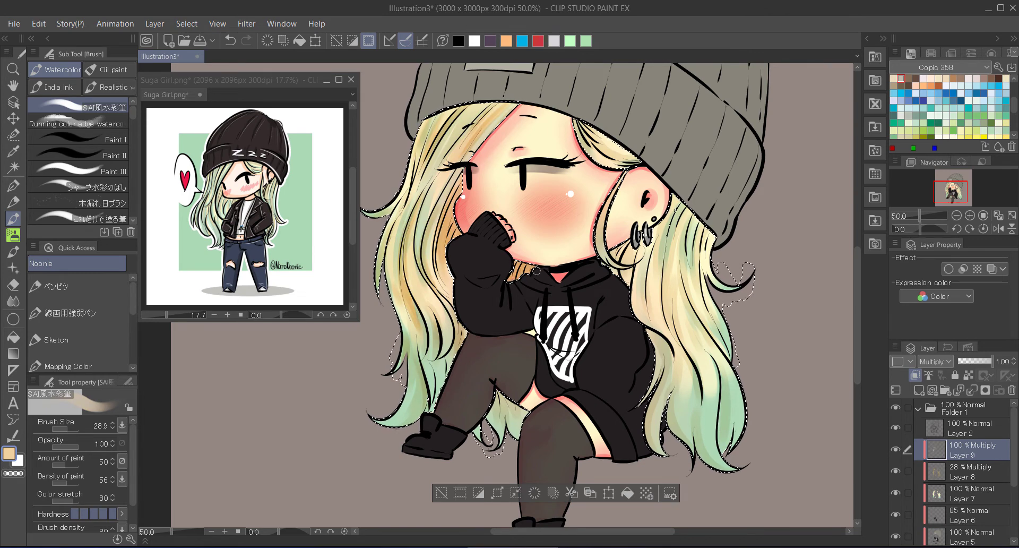
key("e")
key("b")
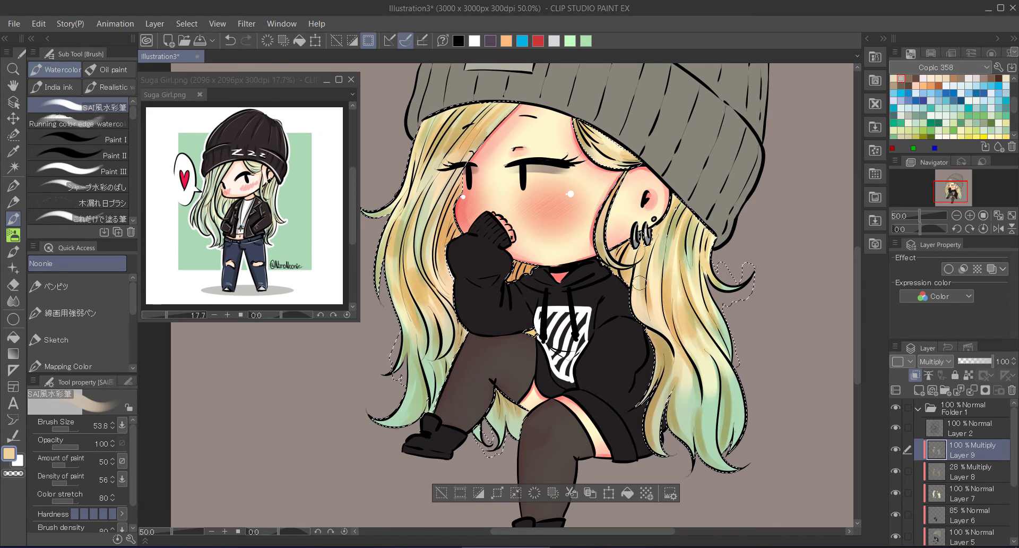
Create an Add (Glow) layer above Layer 9, paint pale highlight strands, airbrush light orange over the hair and set the layer to 48% opacity
key("c")
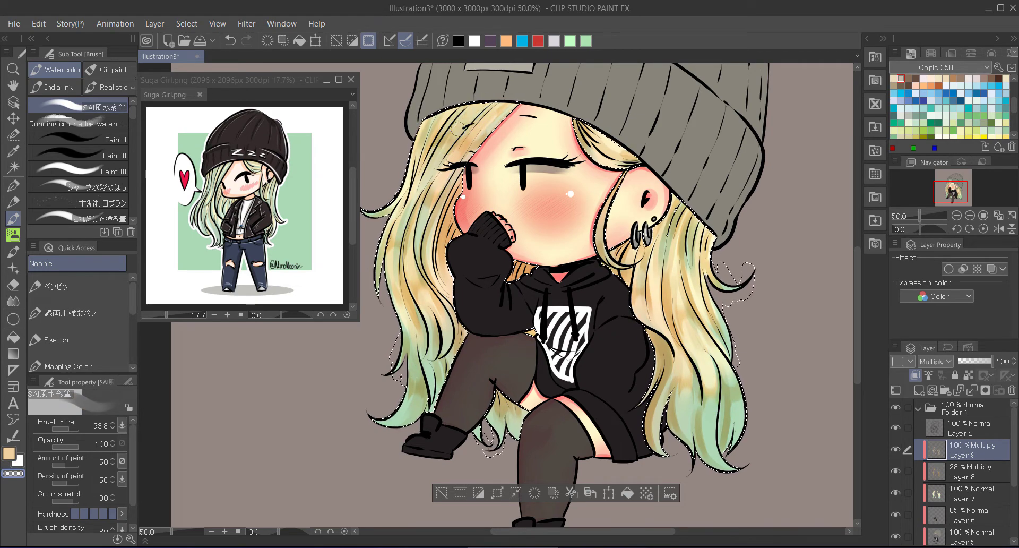
key("ctrl+shift+n")
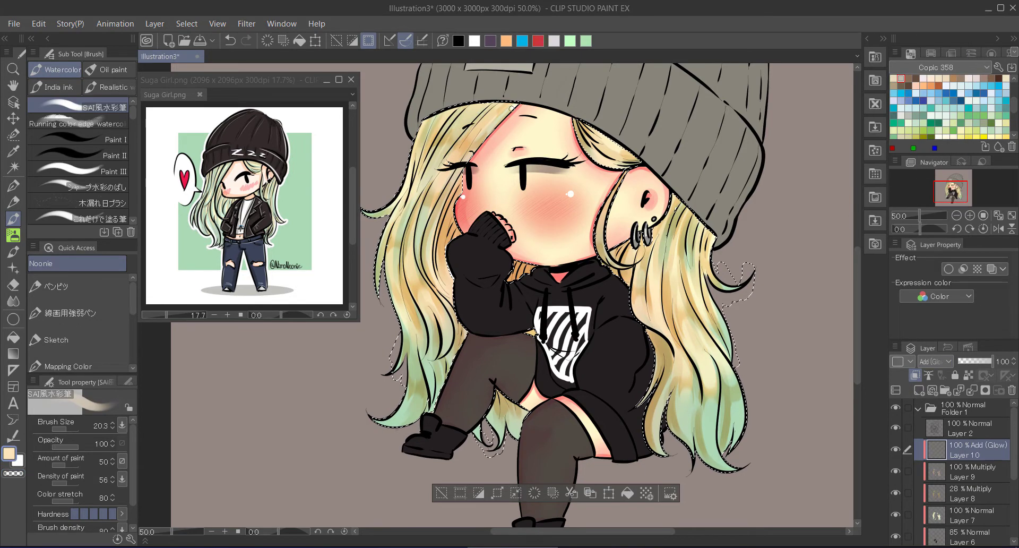
left_click_drag(511, 106, 494, 127)
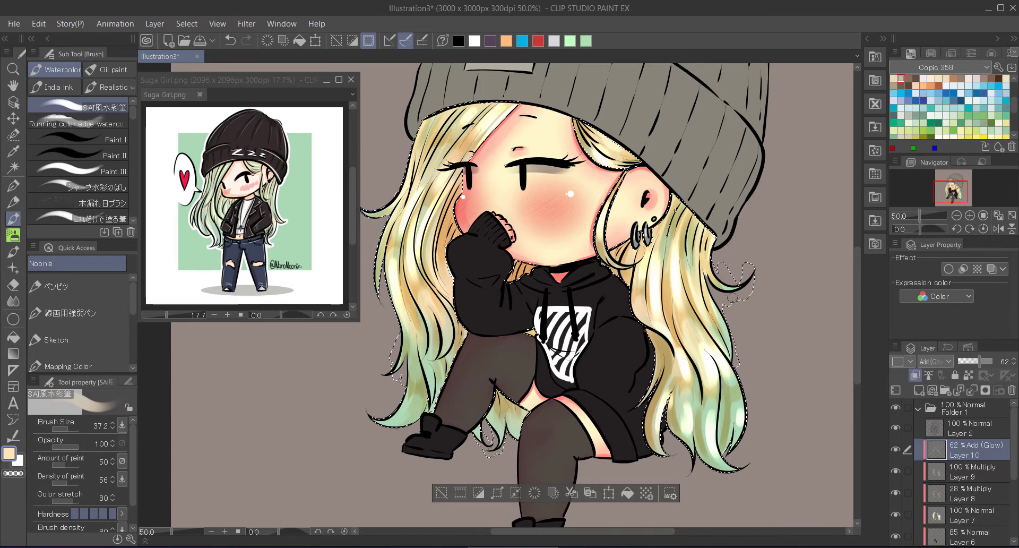
left_click_drag(422, 384, 409, 419)
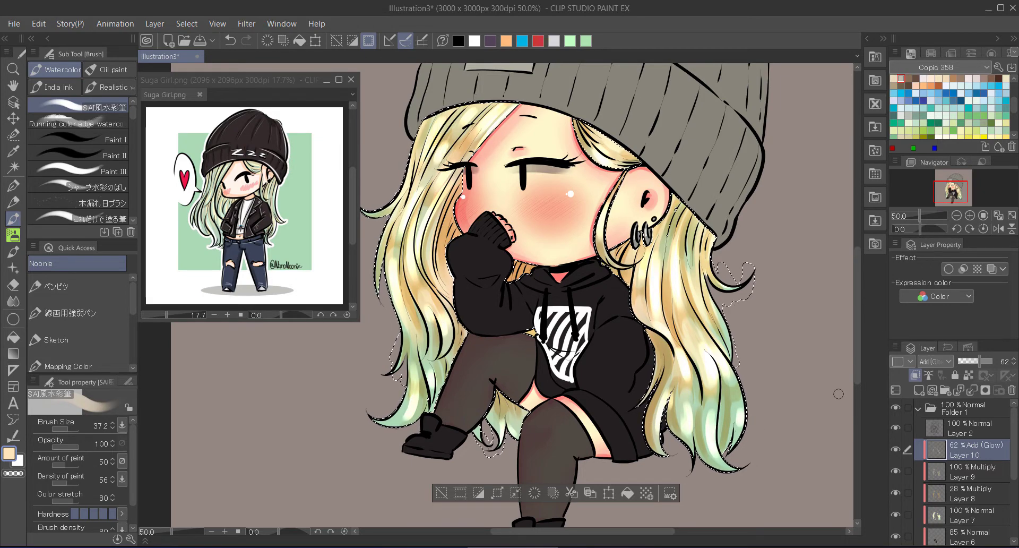
key("c")
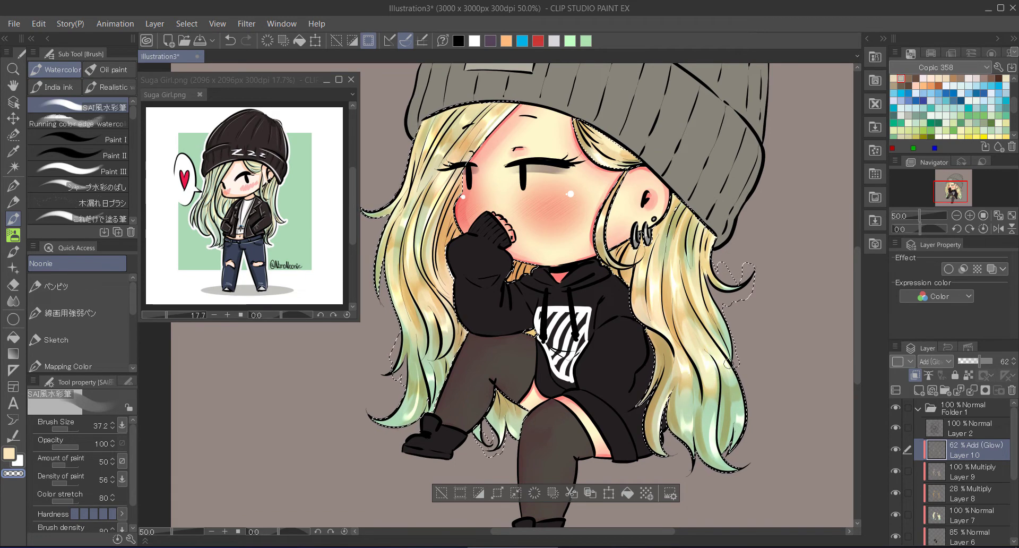
key("b")
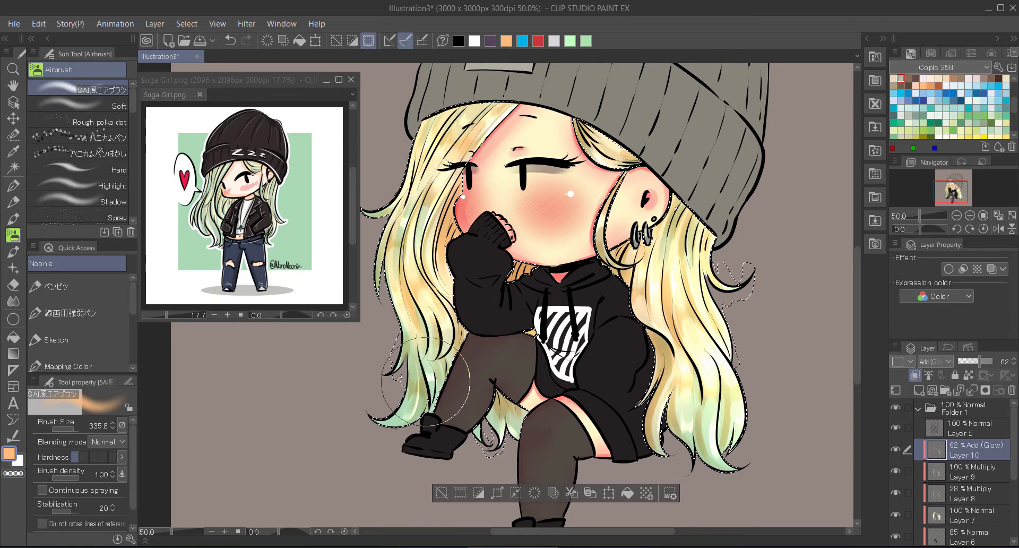
left_click_drag(976, 366, 972, 365)
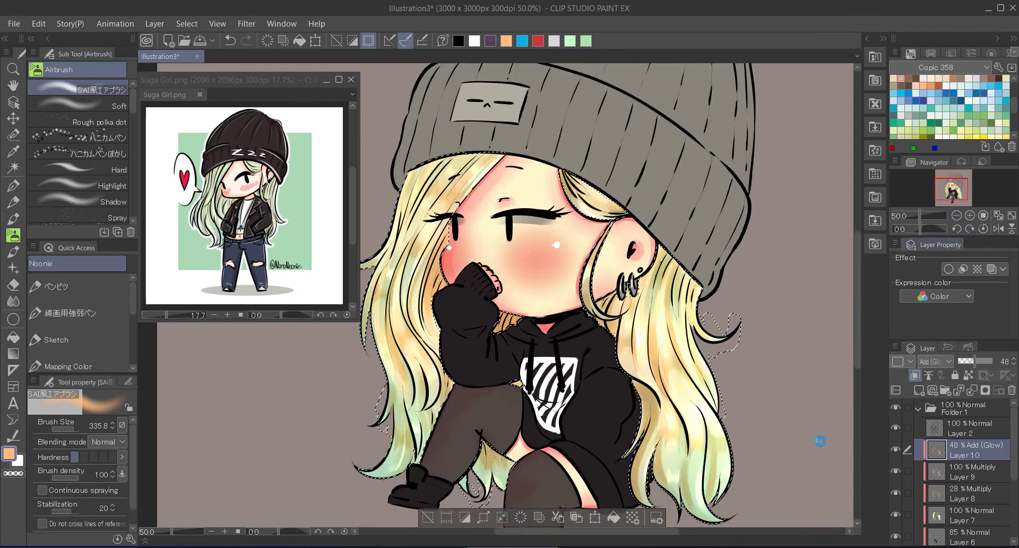
Hide the hair shading layers, cover the mint on Layer 7 with cream, and merge Layers 8 and 9 into Layer 7
left_click(981, 511)
mouse_move(895, 492)
left_mouse_down()
mouse_move(896, 448)
mouse_move(896, 493)
left_mouse_up()
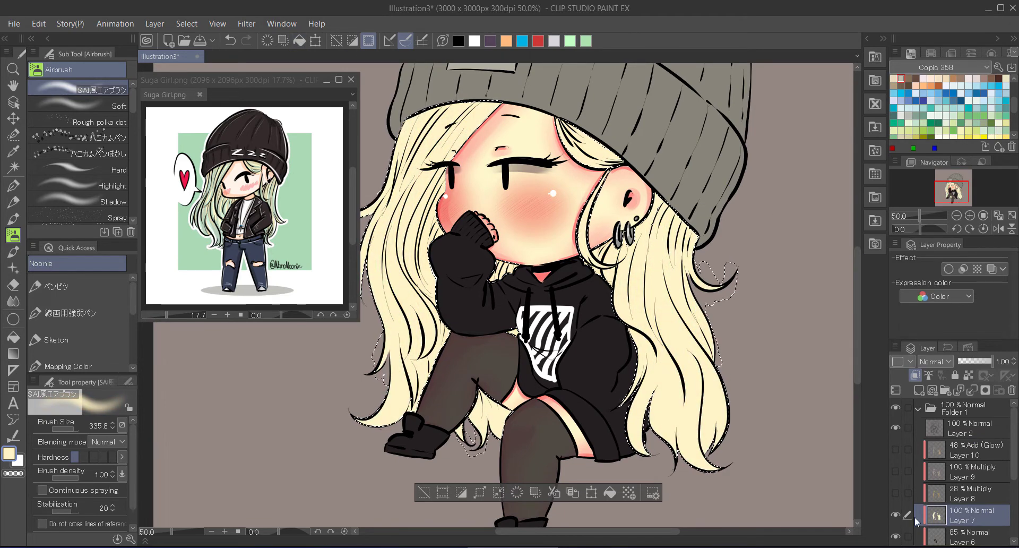
left_click(988, 489, "ctrl")
left_click(987, 472, "ctrl")
key("shift+alt+e")
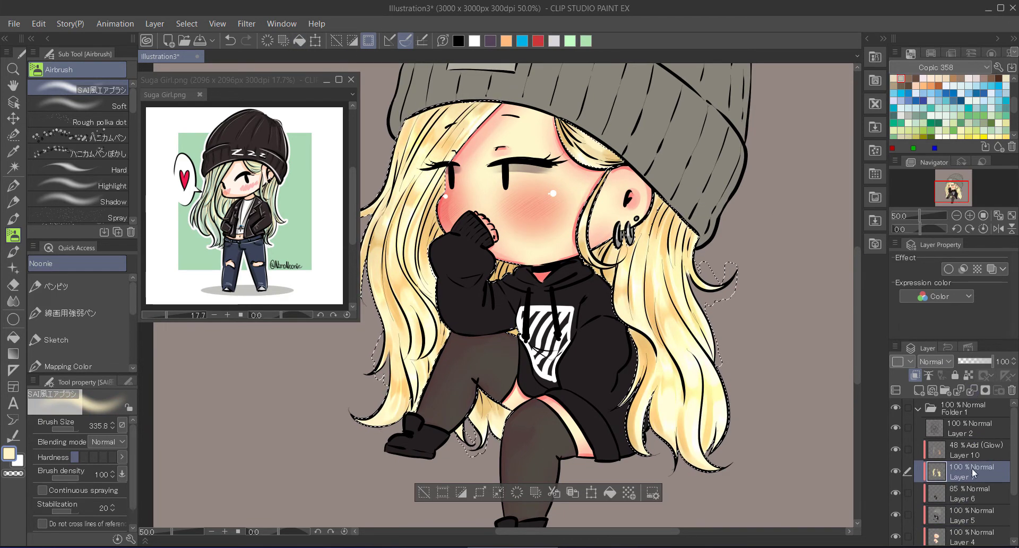
Add a layer above Layer 10 and paint mint green watercolor tips along the lower hair on both sides
left_click(919, 391)
left_click(930, 53)
key("b")
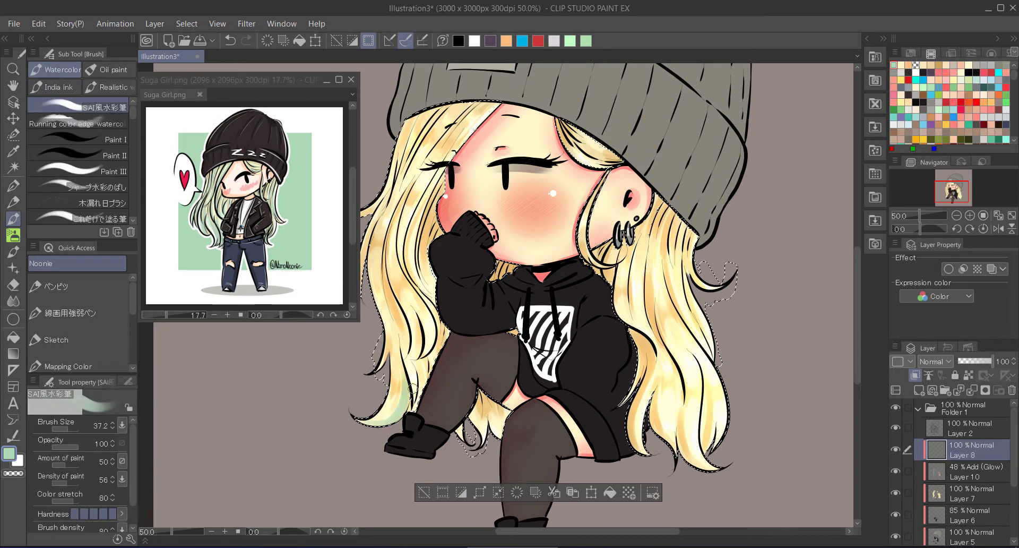
left_click_drag(375, 297, 378, 371)
mouse_move(645, 390)
left_mouse_down()
mouse_move(651, 451)
mouse_move(712, 319)
left_mouse_up()
left_click_drag(629, 319, 695, 324)
left_click_drag(637, 340, 716, 435)
Reduce the brush size to about 34 and paint thin mint strands through the fringe and the long side hair
key("bracketleft")
key("bracketleft")
key("bracketleft")
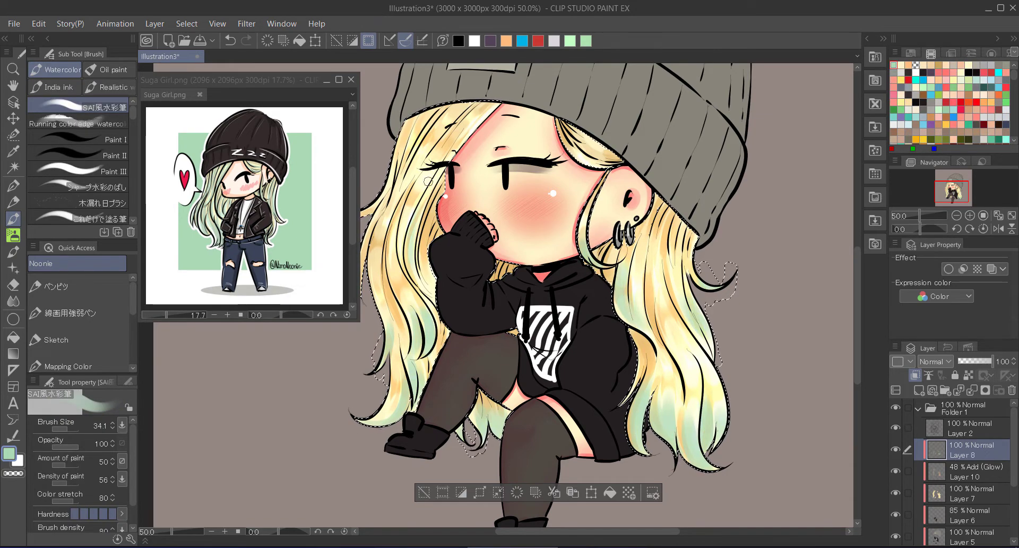
left_click_drag(428, 181, 481, 213)
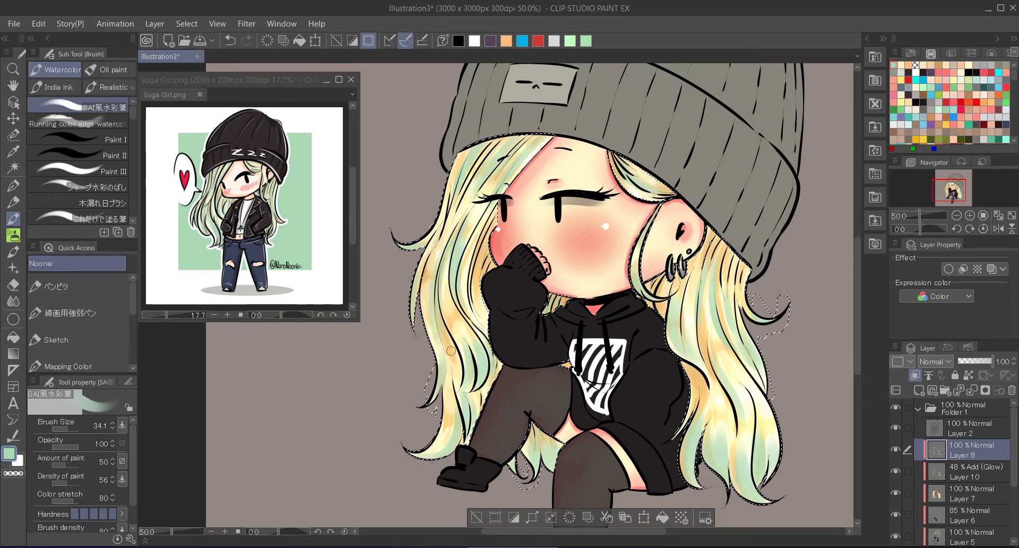
left_click_drag(774, 410, 749, 451)
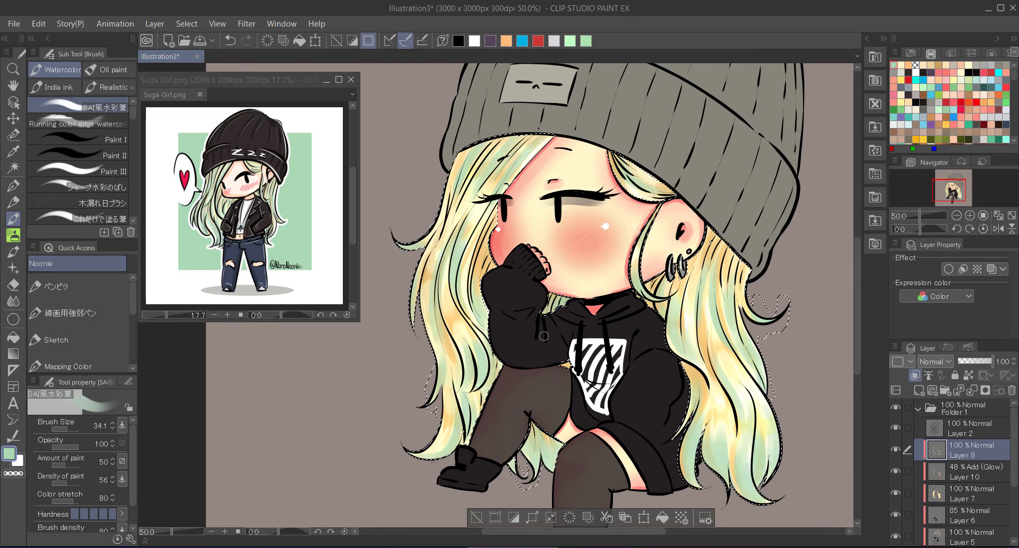
scroll(472, 365, "down", 2)
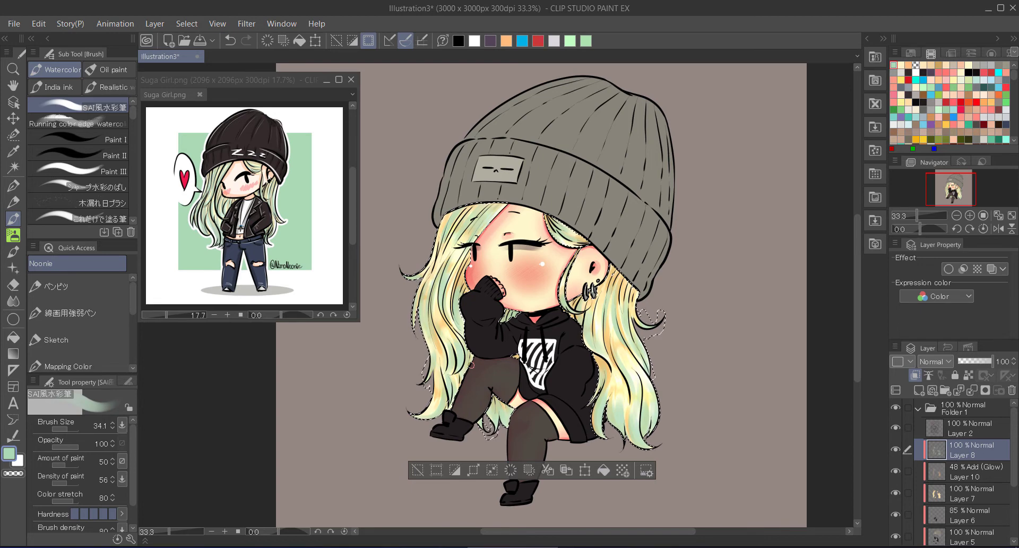
Deselect the hair and merge the glow layer and the mint layer down into Layer 7
key("ctrl+d")
left_click(992, 474)
key("ctrl+e")
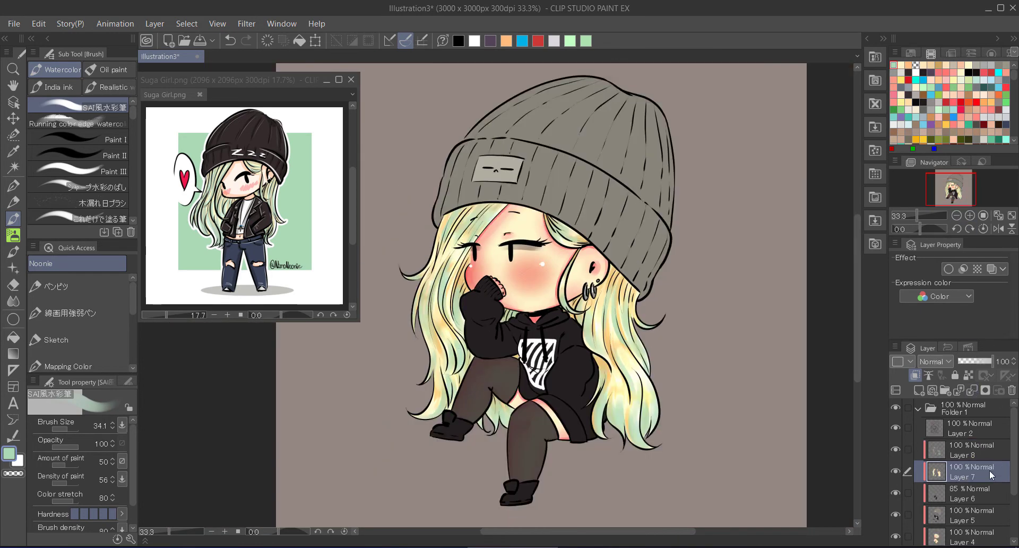
left_click(988, 451)
left_click(972, 390)
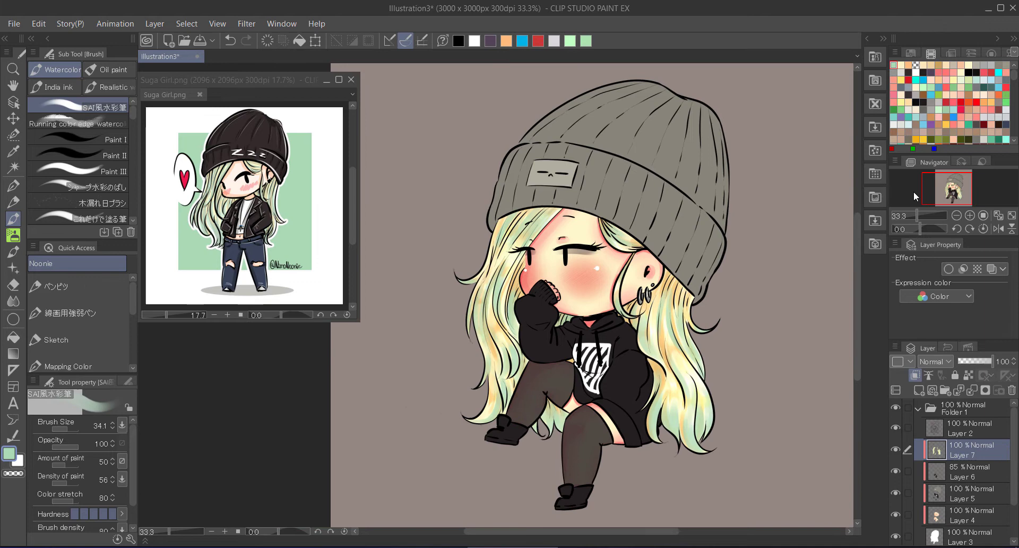
Add a layer above Layer 5 and airbrush soft peach highlights on the hoodie's collar and raised sleeve cuff
left_click(971, 486)
key("ctrl+shift+n")
scroll(510, 276, "up", 2)
key("b")
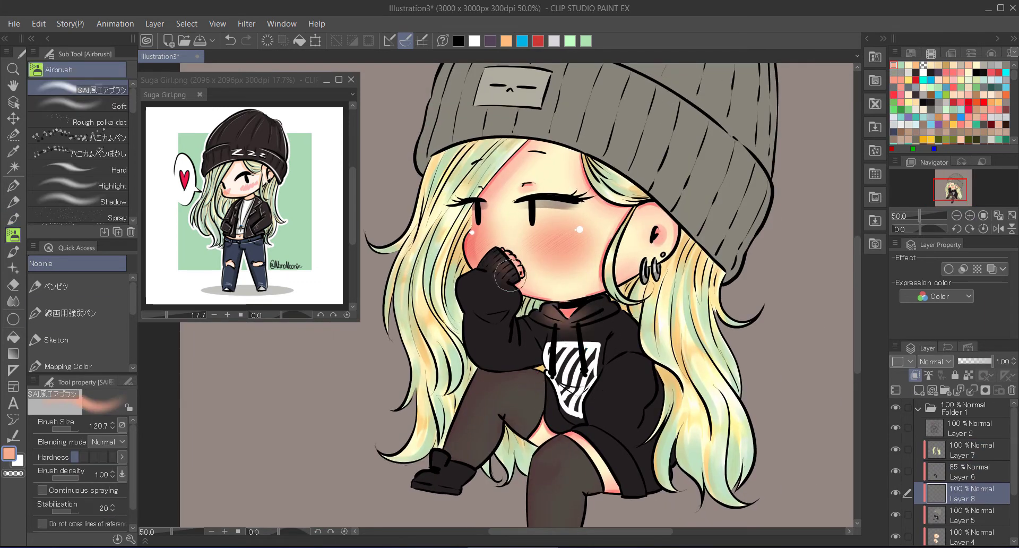
Draw the hoodie's hem line and ribbing on line-art Layer 2 with the size 15 pen, erasing stray marks
left_click(767, 352, "ctrl+shift")
key("p")
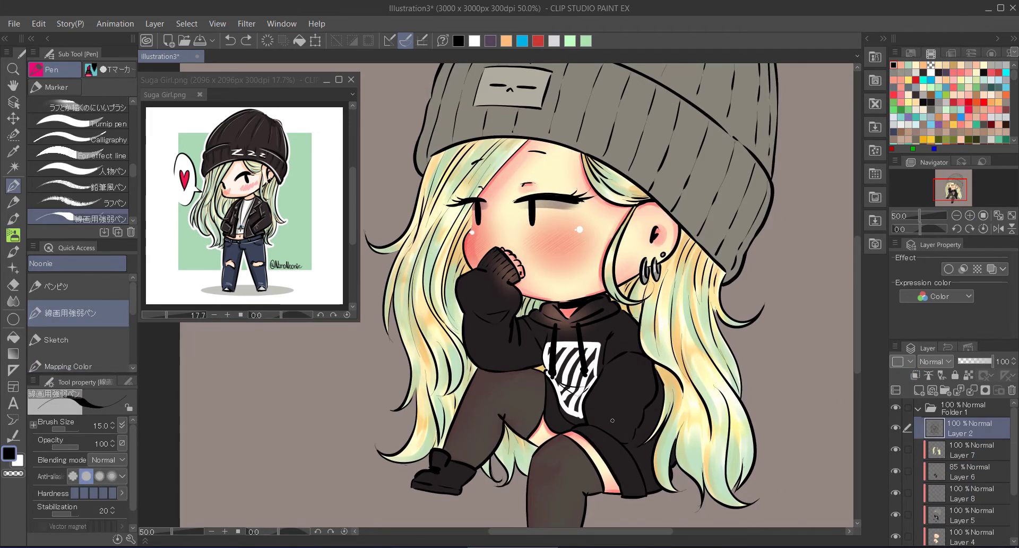
key("ctrl+space")
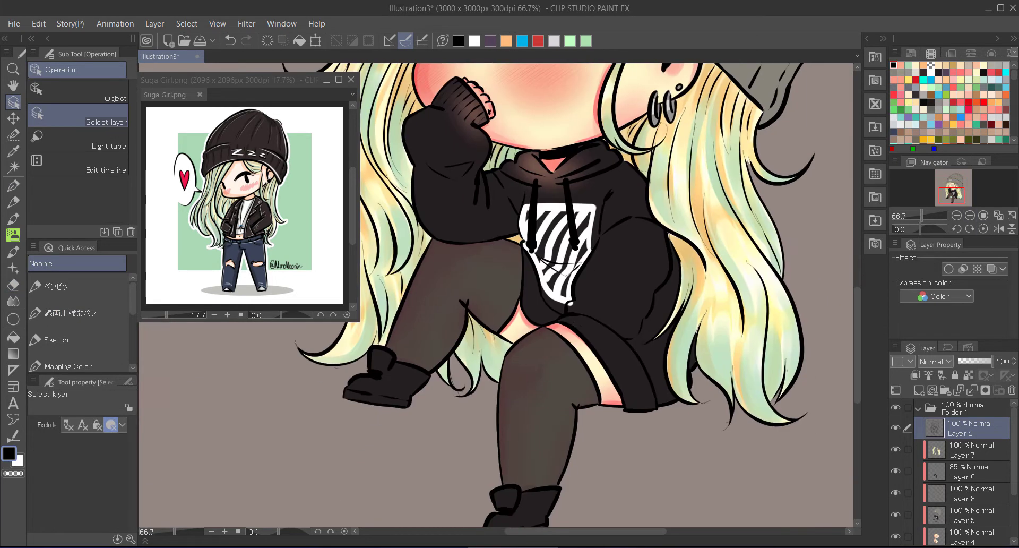
left_click(603, 333)
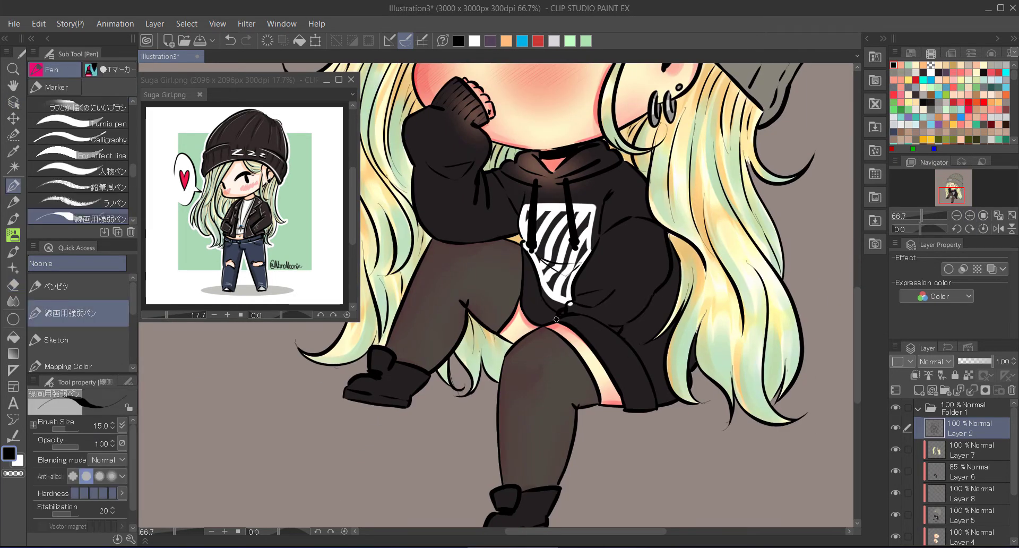
key("e")
key("p")
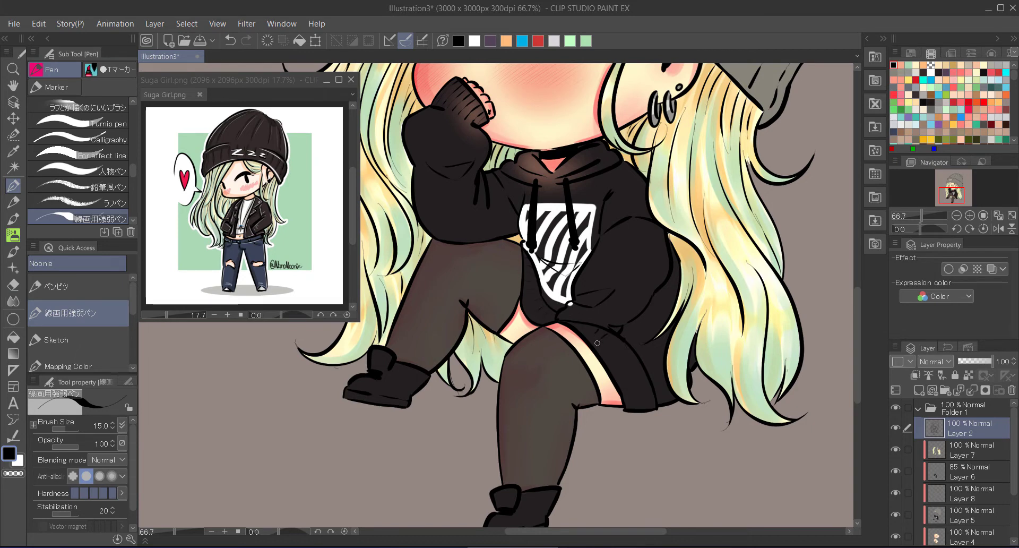
Airbrush peach highlights on the hoodie's sleeve and hem on Layer 8, and on the stockings, boots and beanie on Layer 6
left_click(577, 298, "ctrl+shift")
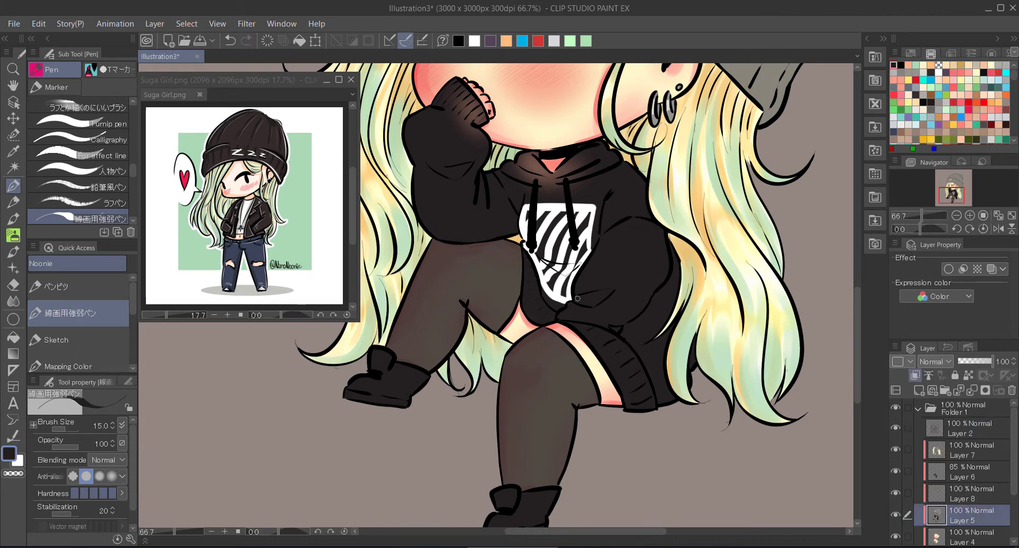
left_click(980, 477)
key("b")
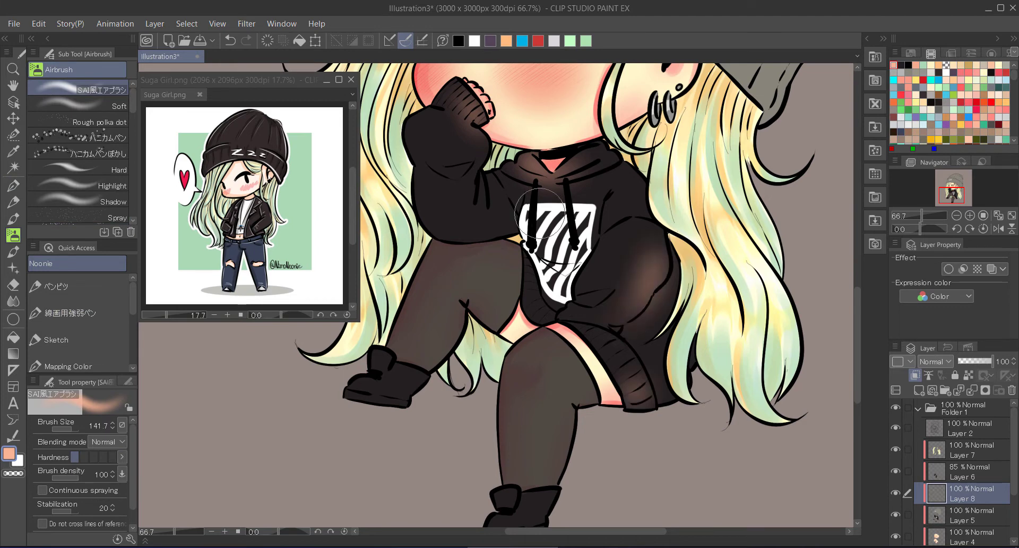
mouse_move(510, 263)
left_mouse_down()
mouse_move(511, 331)
mouse_move(510, 250)
left_mouse_up()
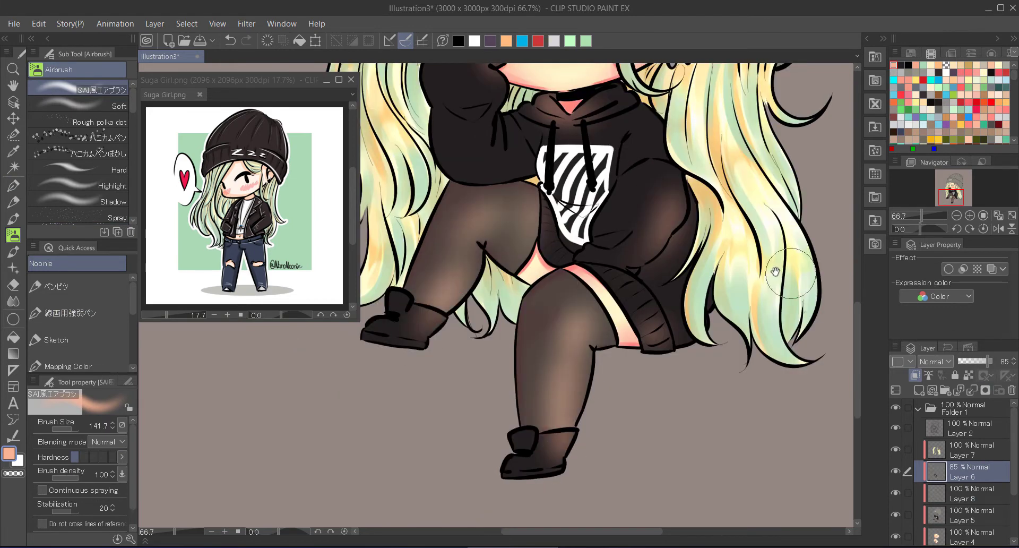
scroll(531, 266, "down", 2)
left_click_drag(593, 250, 598, 210)
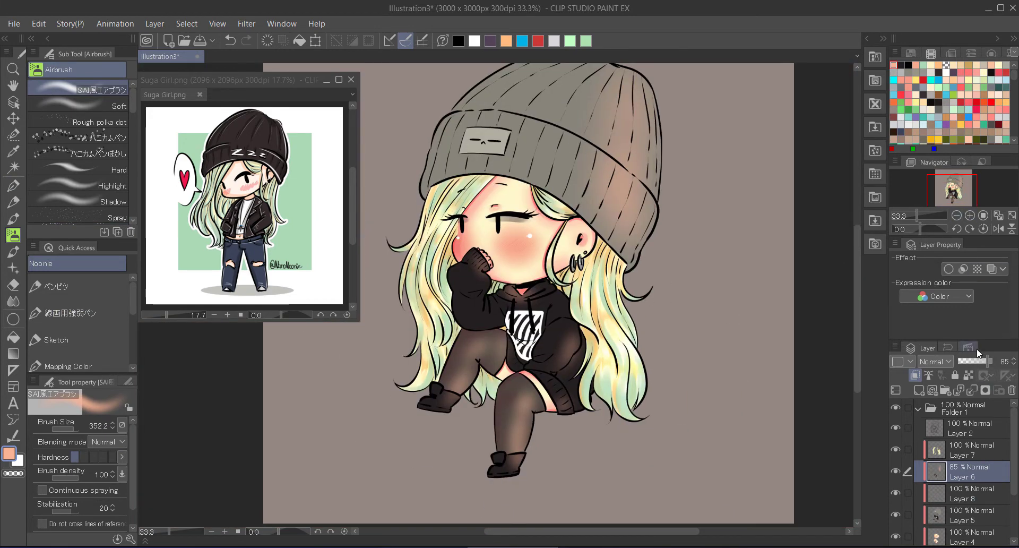
Merge the highlight layers into Layer 5, add a Multiply layer above it and airbrush dark purple shading on the beanie
key("ctrl+e")
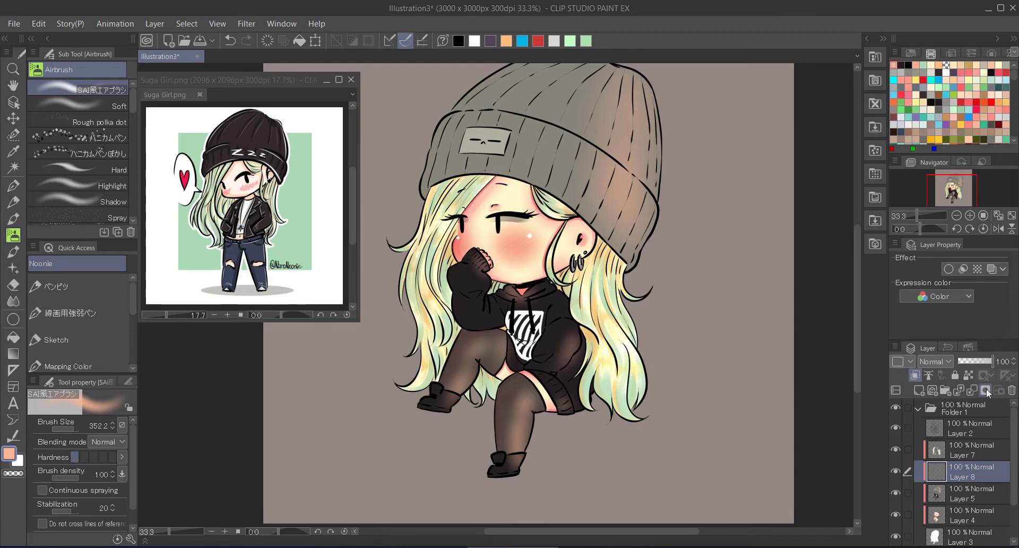
left_click(935, 361)
left_click(935, 40)
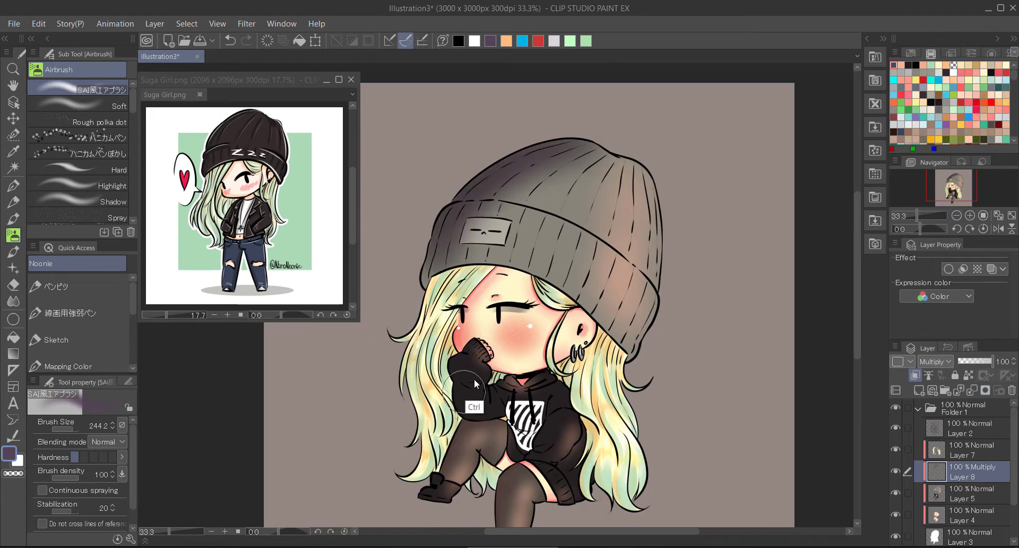
Paint dark purple watercolor shadows on the hoodie's sleeves, body folds and striped chest print
scroll(476, 383, "up", 2)
key("b")
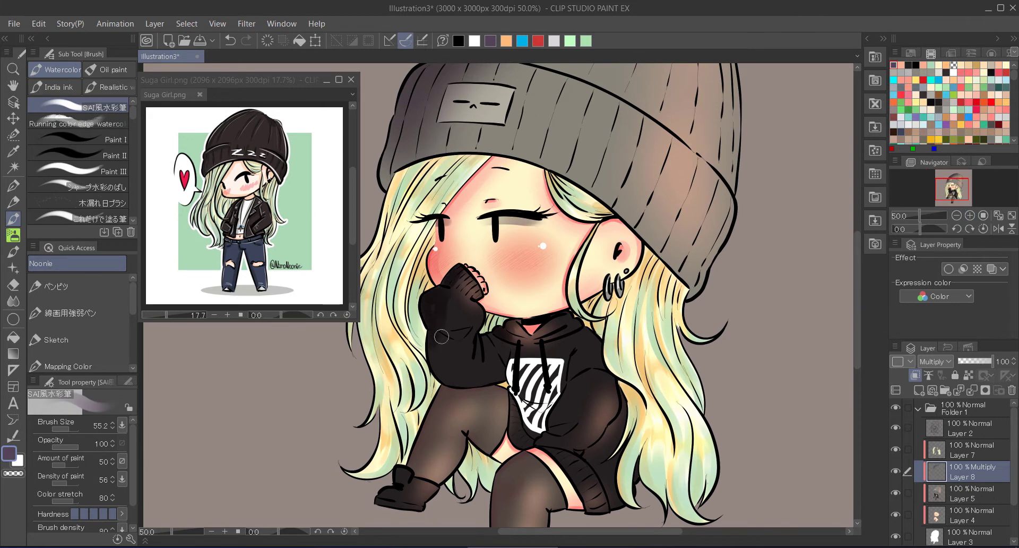
mouse_move(442, 337)
left_mouse_down()
mouse_move(479, 345)
mouse_move(507, 386)
mouse_move(517, 355)
mouse_move(524, 418)
mouse_move(572, 357)
mouse_move(559, 413)
mouse_move(581, 392)
left_mouse_up()
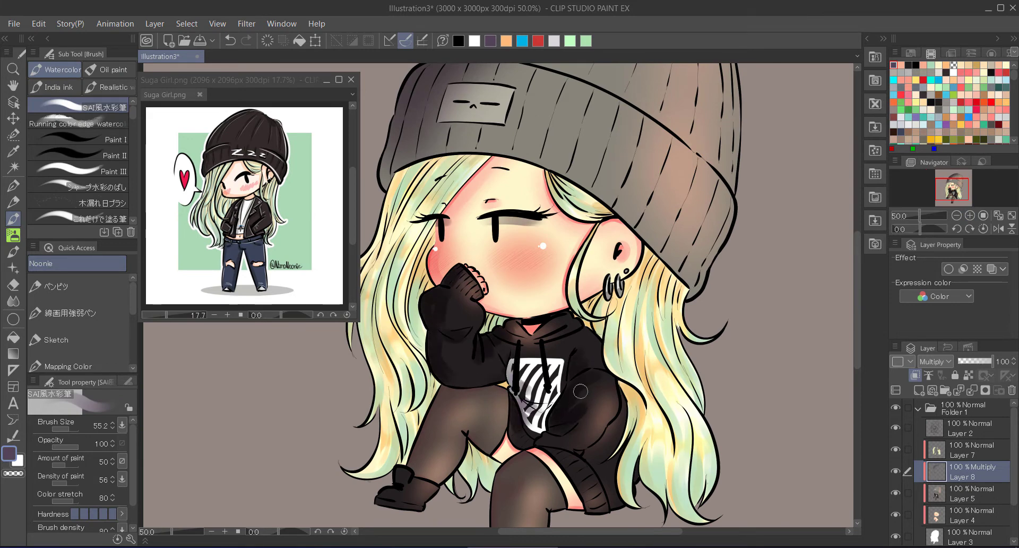
left_click_drag(506, 467, 541, 364)
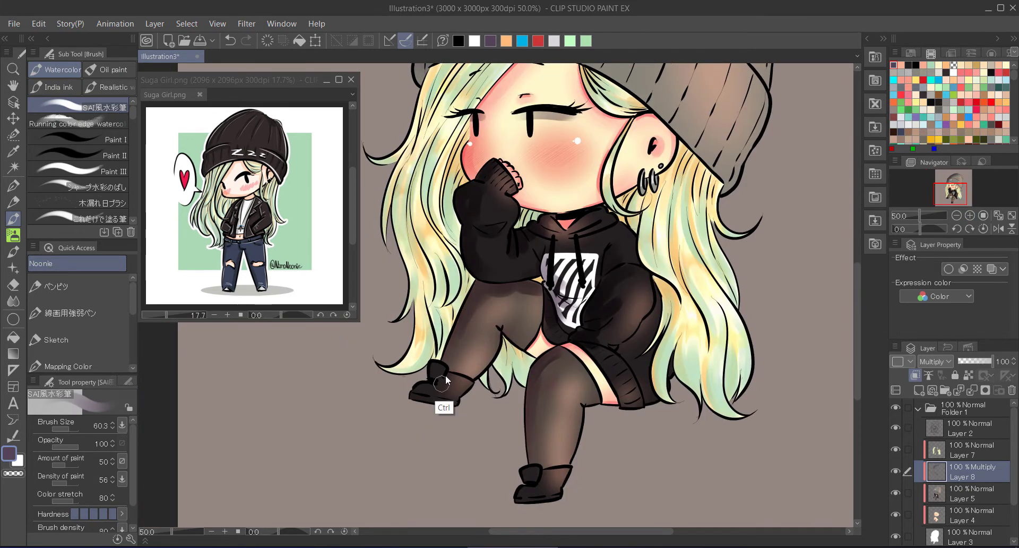
Shade the boots and stockings with dark purple and set the Multiply layer to 88% opacity
mouse_move(446, 380)
left_mouse_down()
mouse_move(433, 417)
mouse_move(438, 385)
left_mouse_up()
mouse_move(537, 371)
left_mouse_down()
mouse_move(480, 296)
mouse_move(500, 324)
left_mouse_up()
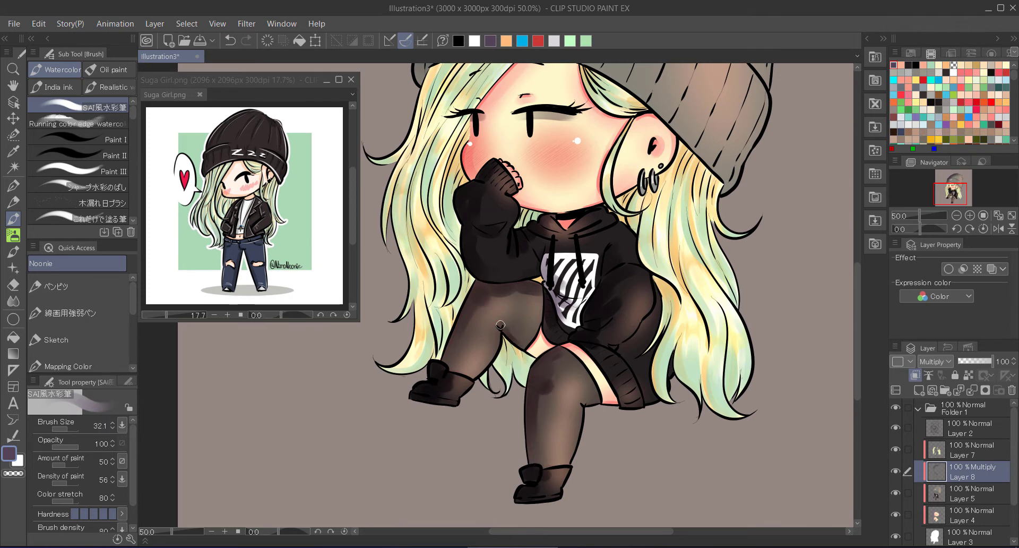
key("bracketright")
key("minus")
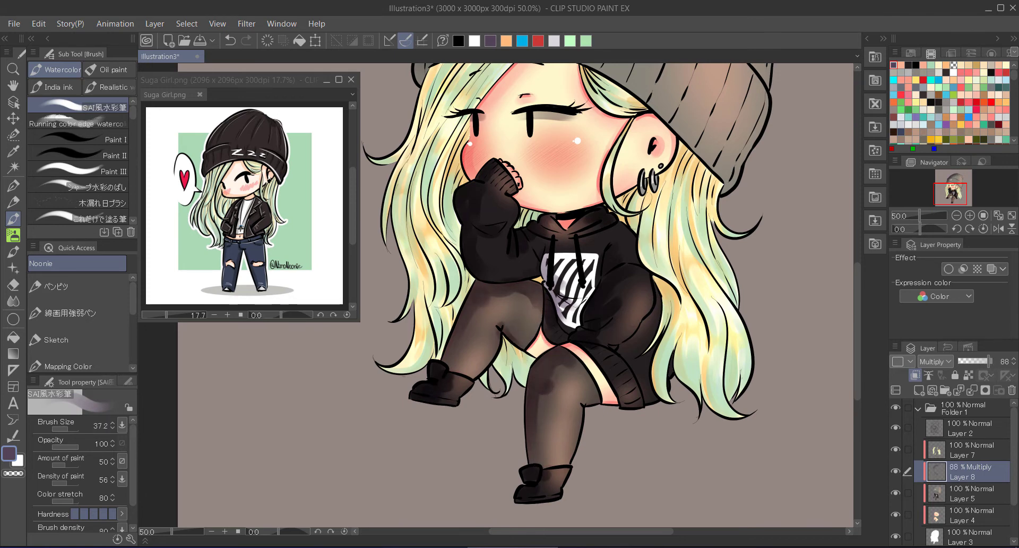
Add finer purple shadows to the hoodie folds with a smaller brush and erase excess shading from the stockings
key("bracketleft")
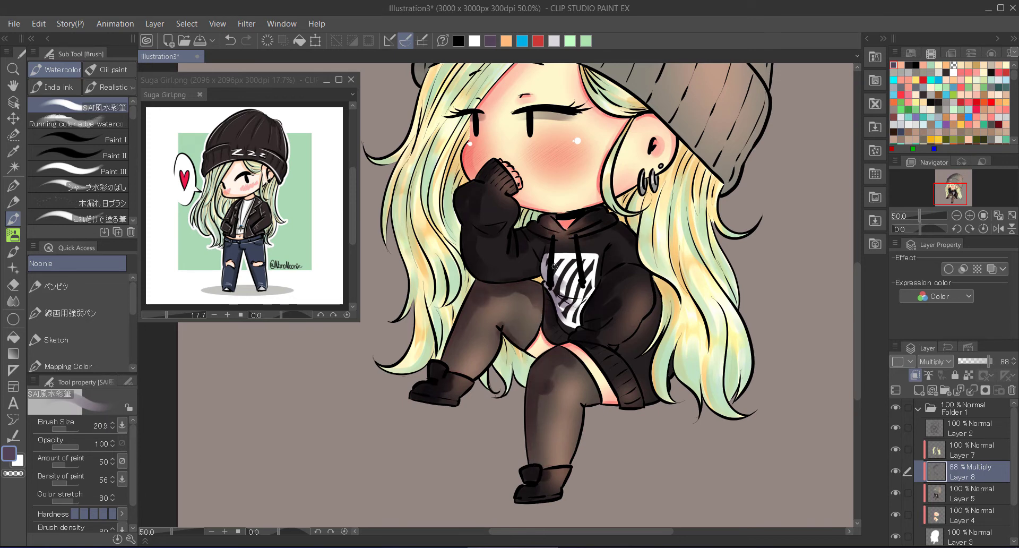
mouse_move(554, 266)
left_mouse_down()
mouse_move(609, 361)
mouse_move(643, 319)
left_mouse_up()
key("bracketright")
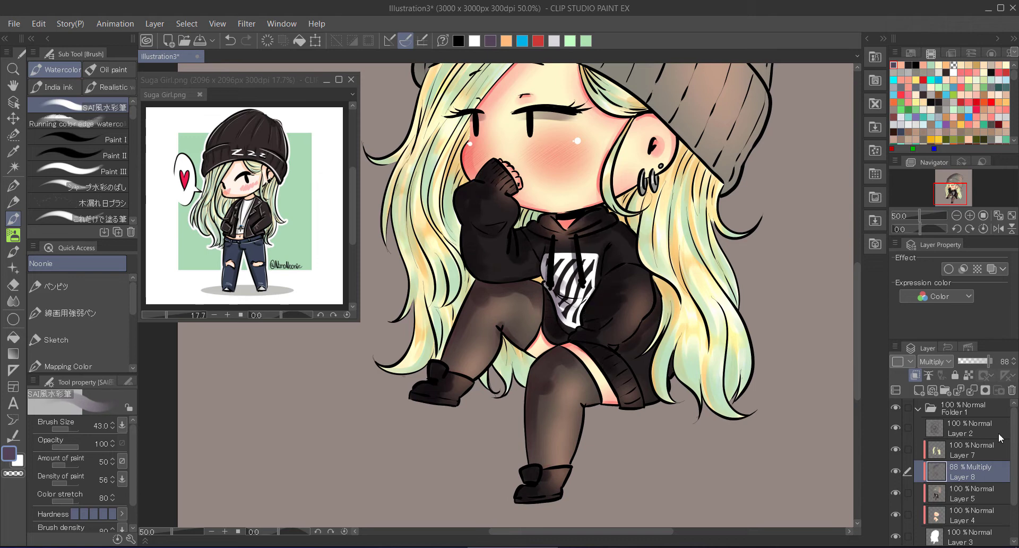
key("c")
key("bracketright")
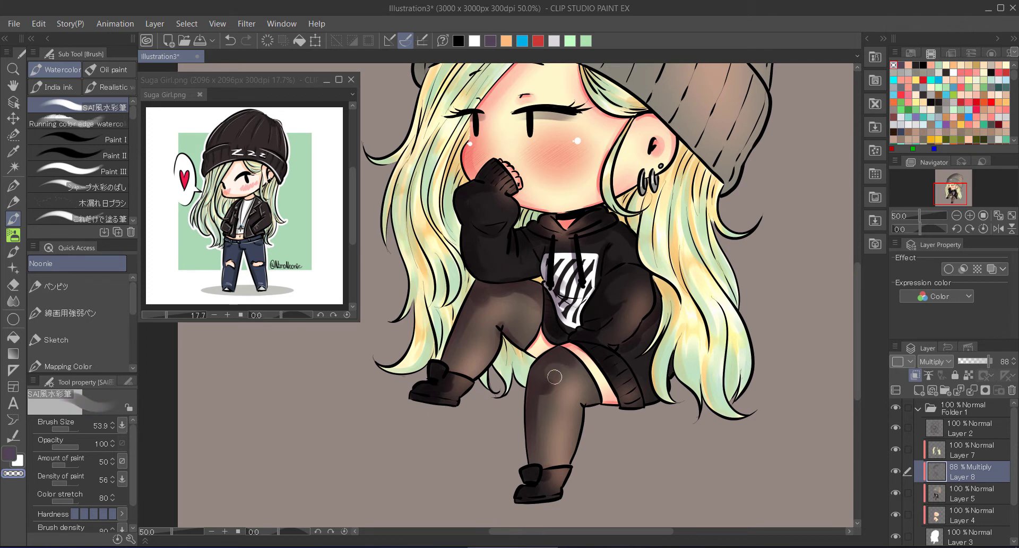
Refine the purple shading on the stockings, alternating between painting and erasing with a smaller watercolor brush
key("c")
key("bracketleft")
key("bracketleft")
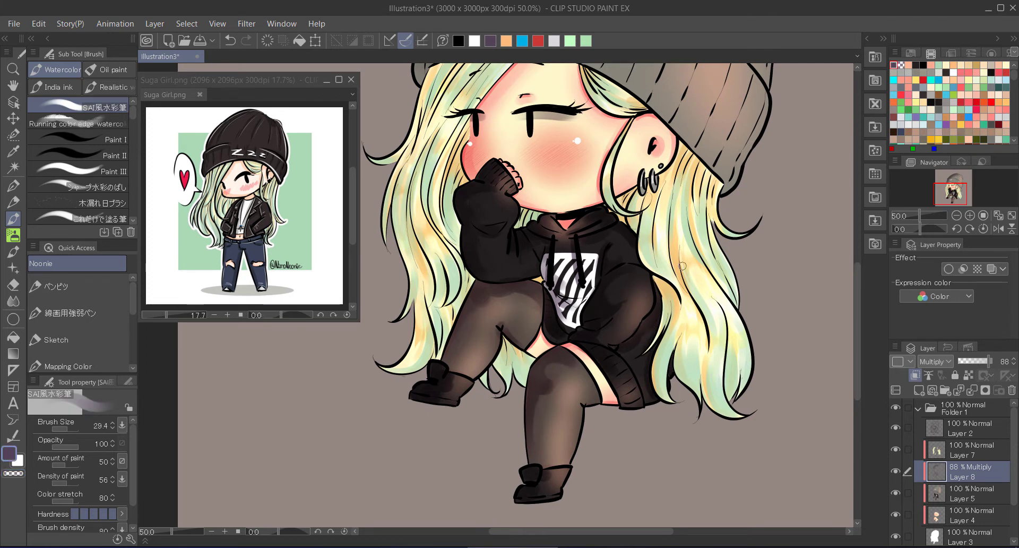
scroll(734, 318, "up", 3)
key("c")
key("bracketright")
key("bracketright")
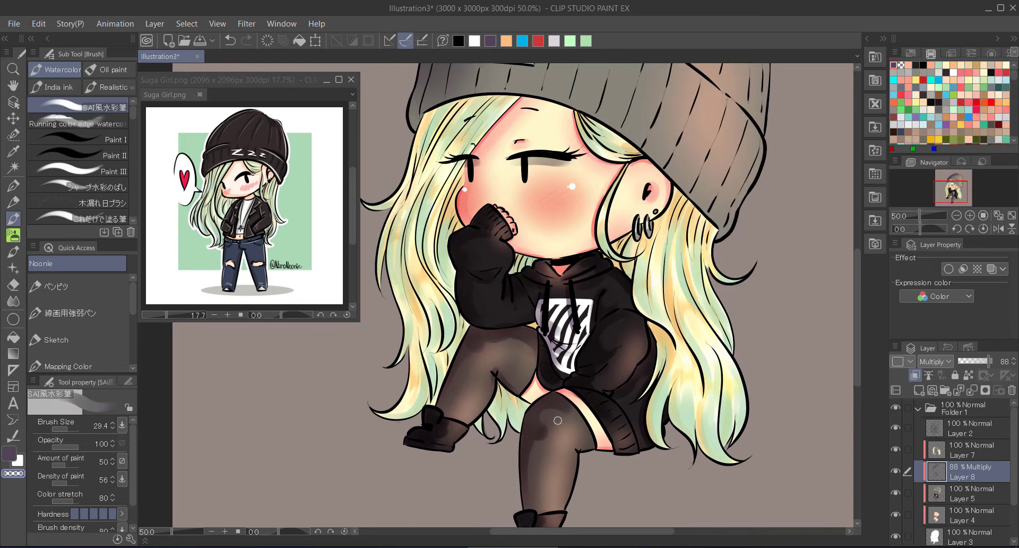
scroll(590, 392, "up", 1)
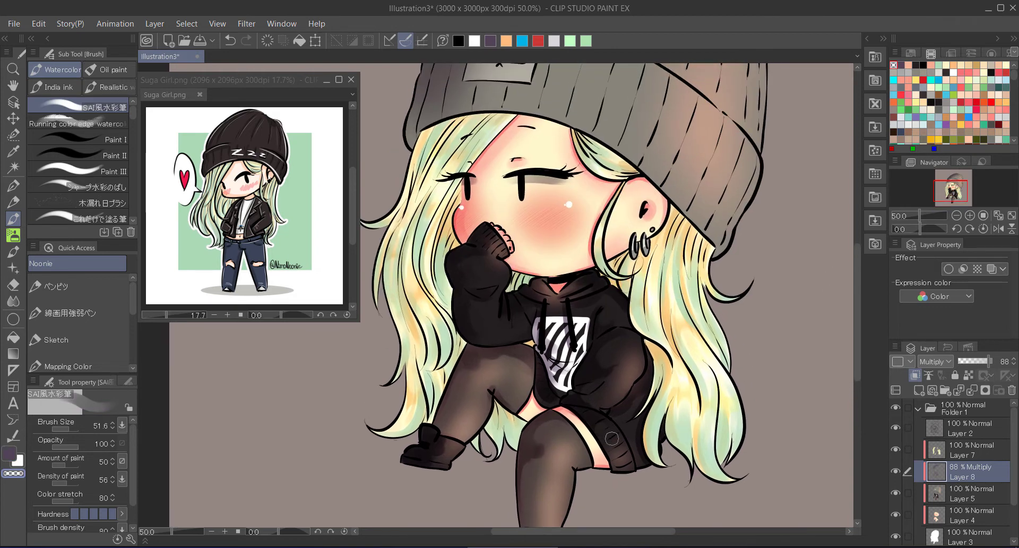
Paint dark purple watercolor shadows on the beanie's crown and folded brim with a brush size of about 50
scroll(553, 400, "up", 2)
key("c")
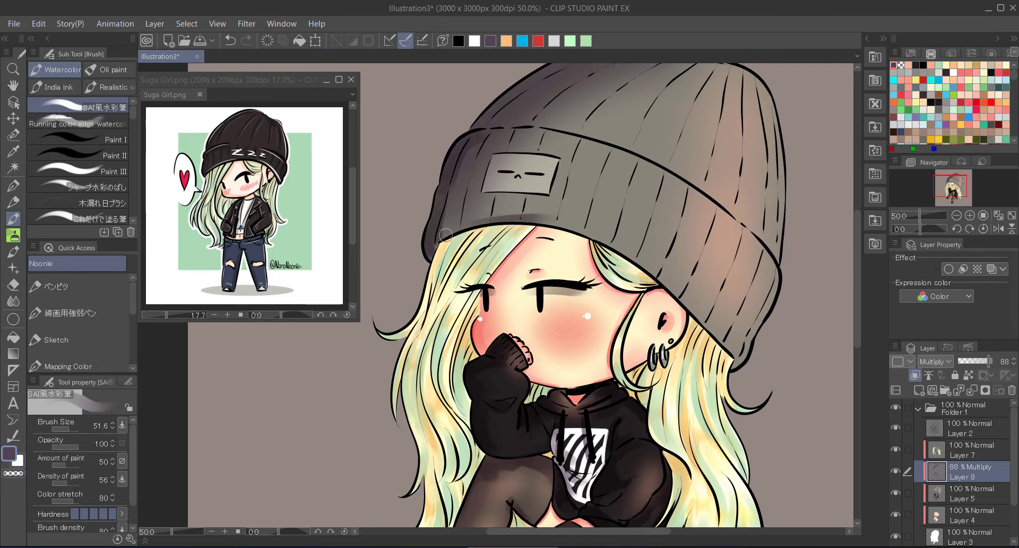
scroll(477, 232, "up", 1)
mouse_move(476, 227)
left_mouse_down()
mouse_move(510, 218)
mouse_move(685, 106)
left_mouse_up()
left_click_drag(552, 193, 690, 239)
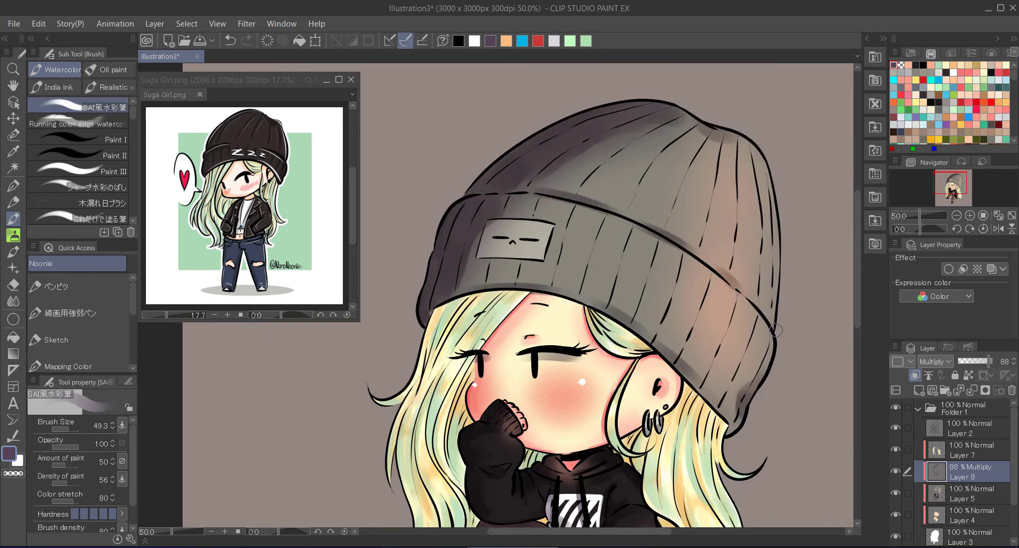
mouse_move(646, 170)
left_mouse_down()
mouse_move(582, 166)
mouse_move(482, 243)
mouse_move(483, 230)
mouse_move(662, 364)
mouse_move(520, 245)
left_mouse_up()
scroll(506, 245, "down", 2)
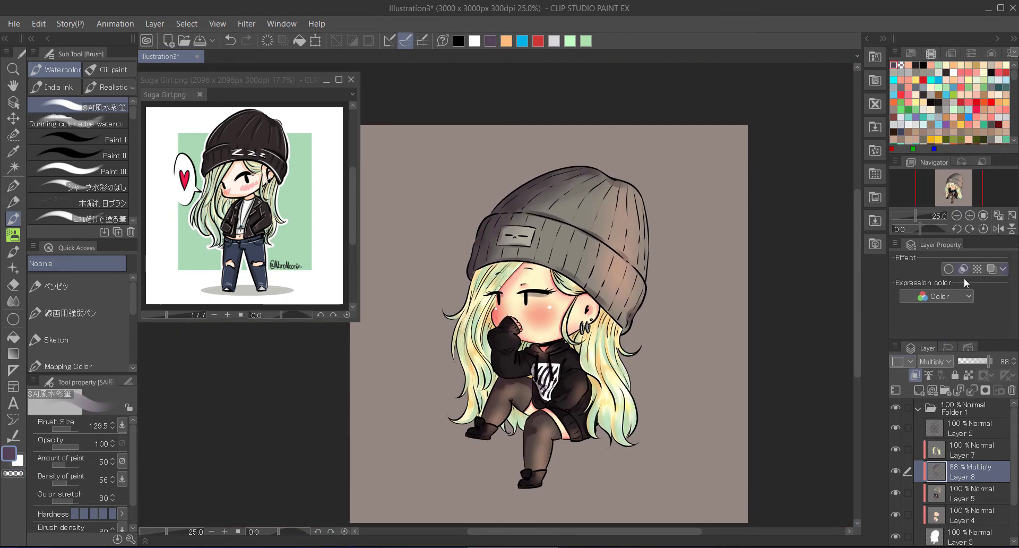
Add a clipped Multiply layer above the skin colors on Layer 4 and choose dark red as the paint color
key("ctrl+plus")
key("ctrl+plus")
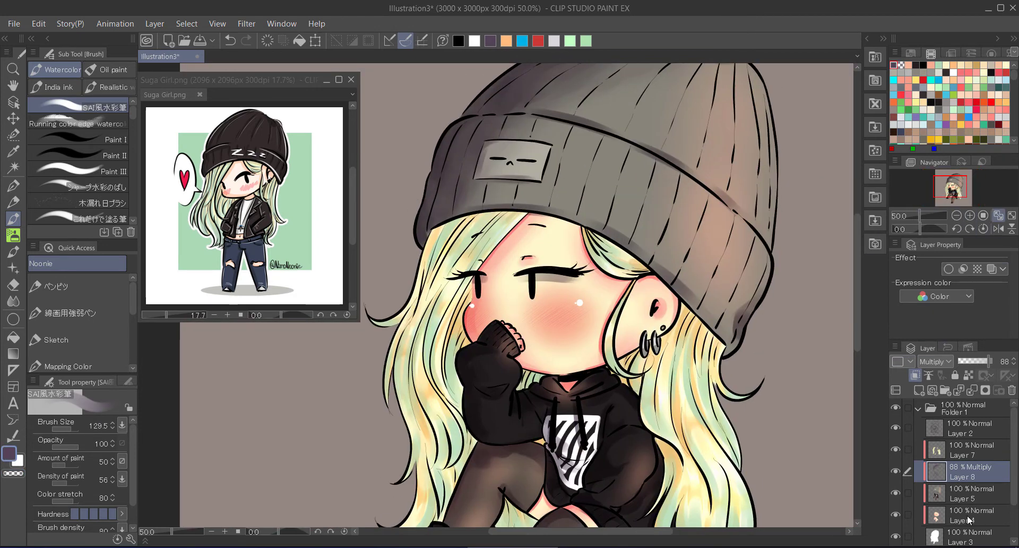
left_click(972, 518)
left_click(919, 390)
left_click(911, 53)
left_click(939, 78)
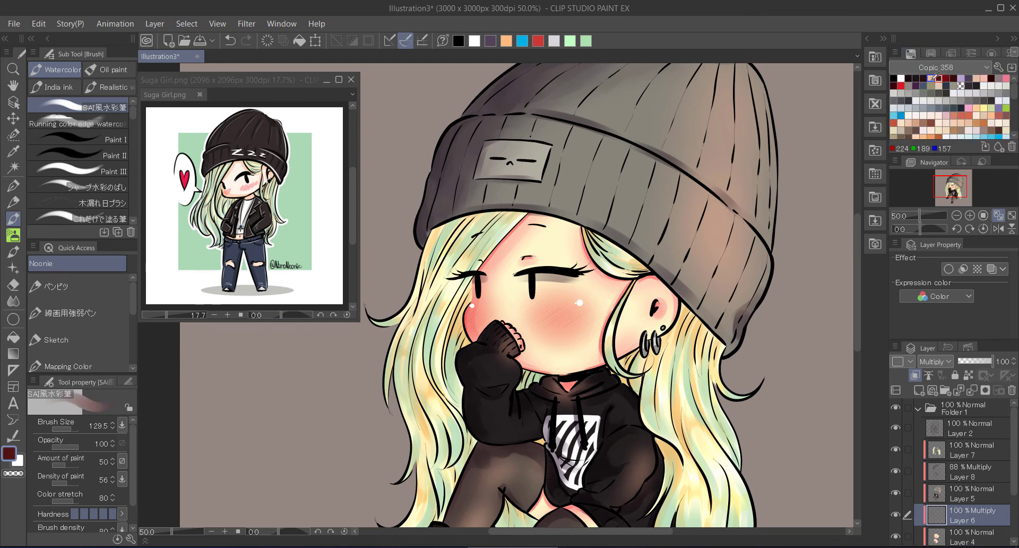
Airbrush dark red eyeshadow above the eye and set the Multiply layer to 72% opacity
key("b")
key("ctrl+z")
left_click_drag(526, 268, 584, 265)
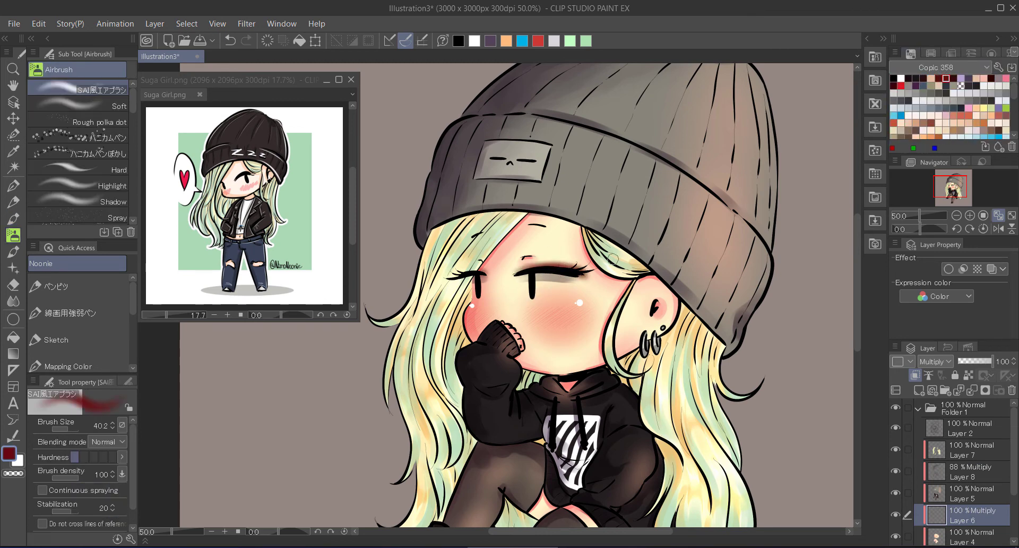
left_click_drag(990, 362, 980, 364)
key("e")
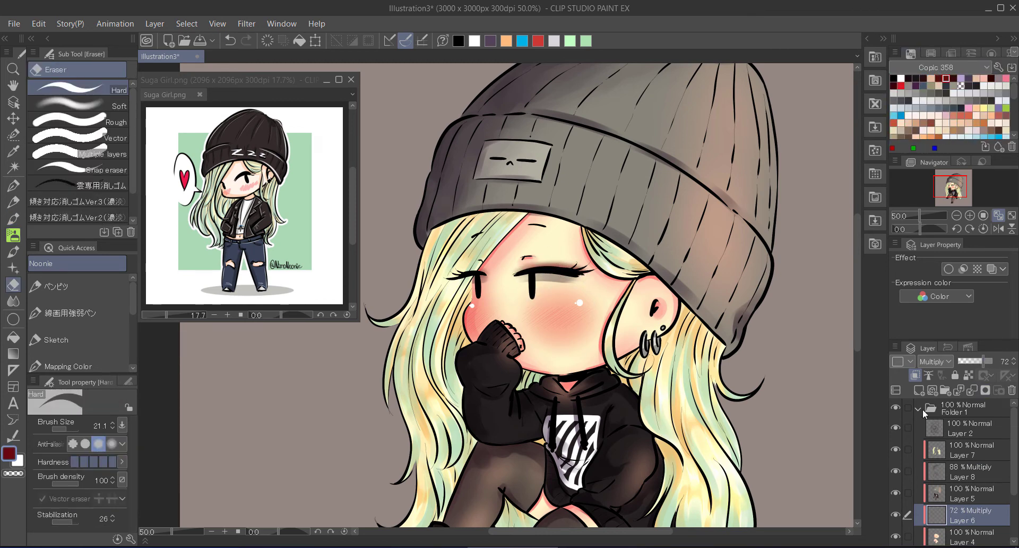
key("ctrl+minus")
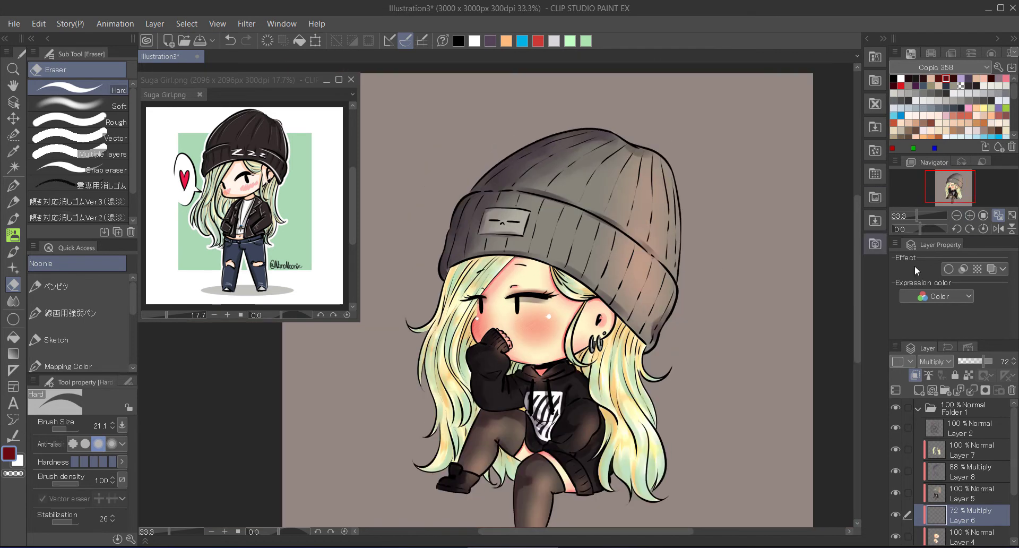
Add a clipped Add (Glow) layer above the Layer 8 shading and choose light orange as the paint color
left_click(972, 449)
left_click(974, 430)
left_click(971, 471)
left_click(920, 390)
left_click(934, 361)
left_click(942, 164)
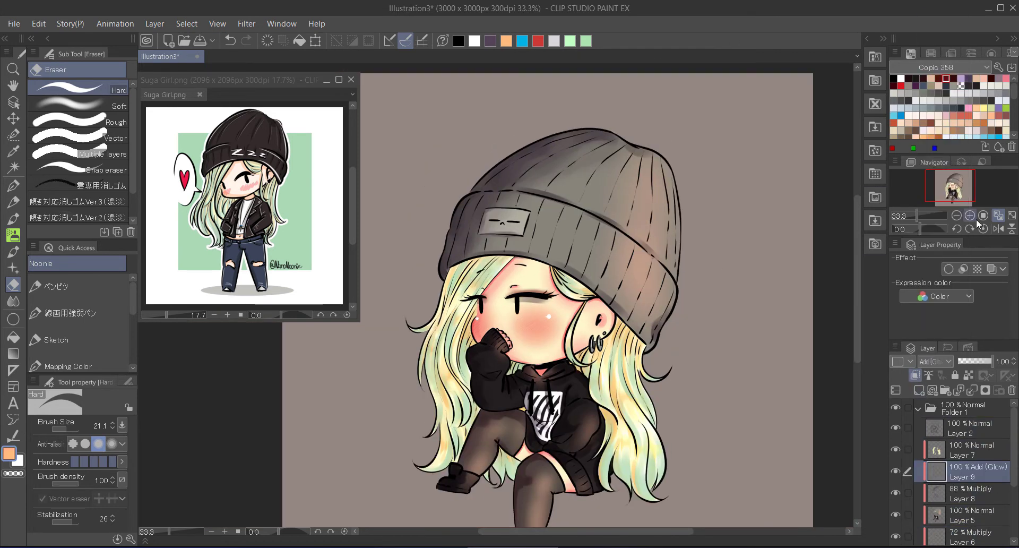
Paint light orange glow highlights along the hoodie folds and beanie with a fine watercolor brush and set the glow layer to 60% opacity
key("ctrl+plus")
key("b")
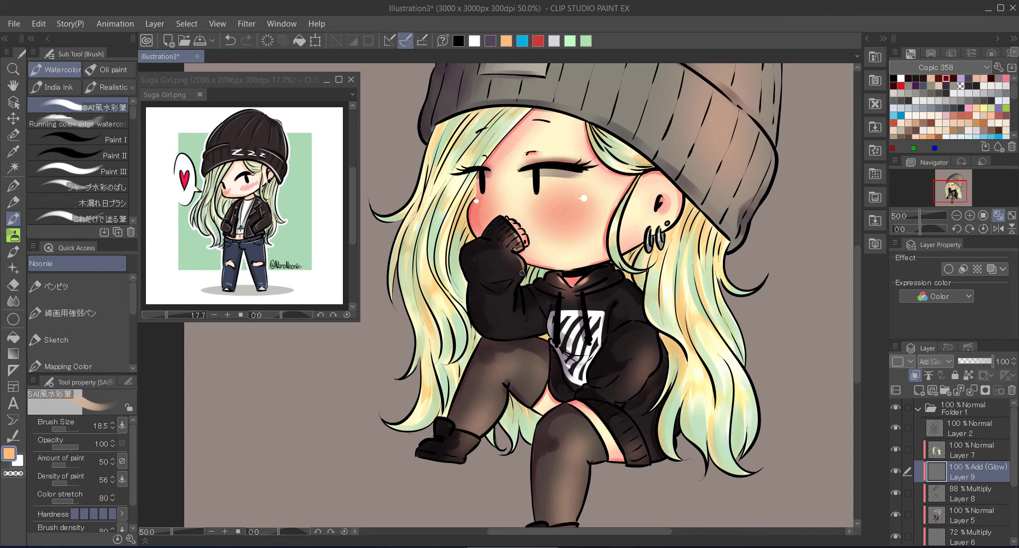
left_click_drag(654, 364, 616, 396)
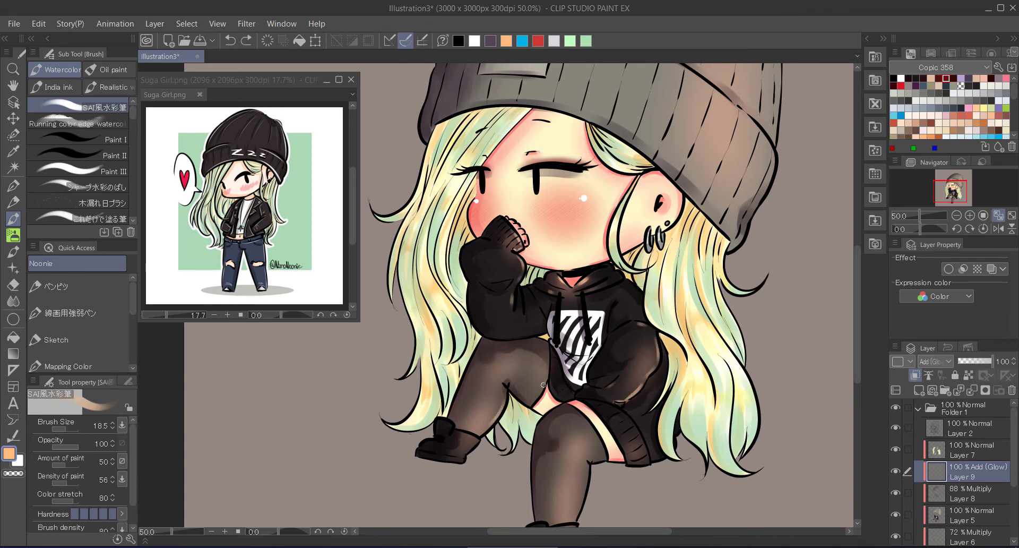
left_click_drag(604, 430, 595, 460)
scroll(659, 457, "up", 5)
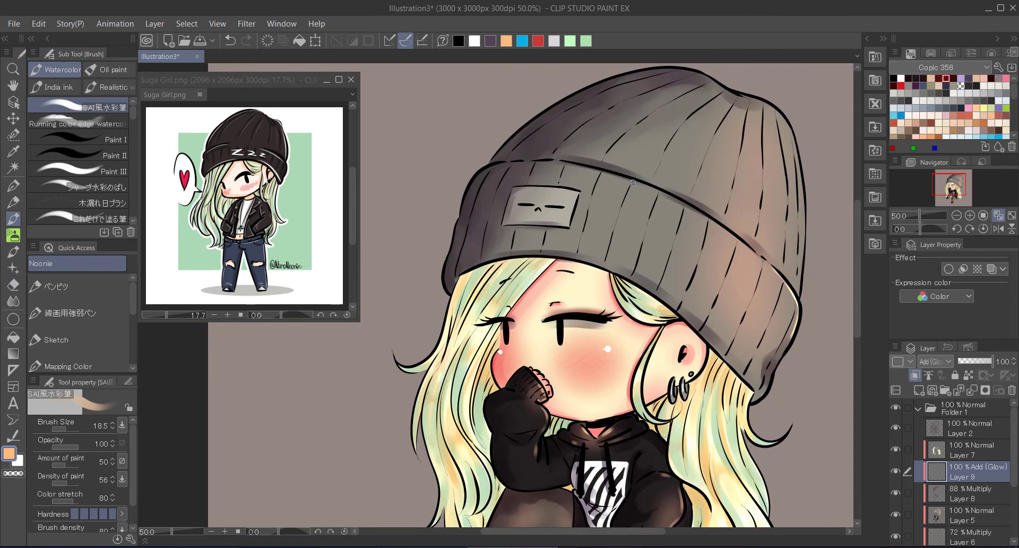
scroll(570, 227, "down", 5)
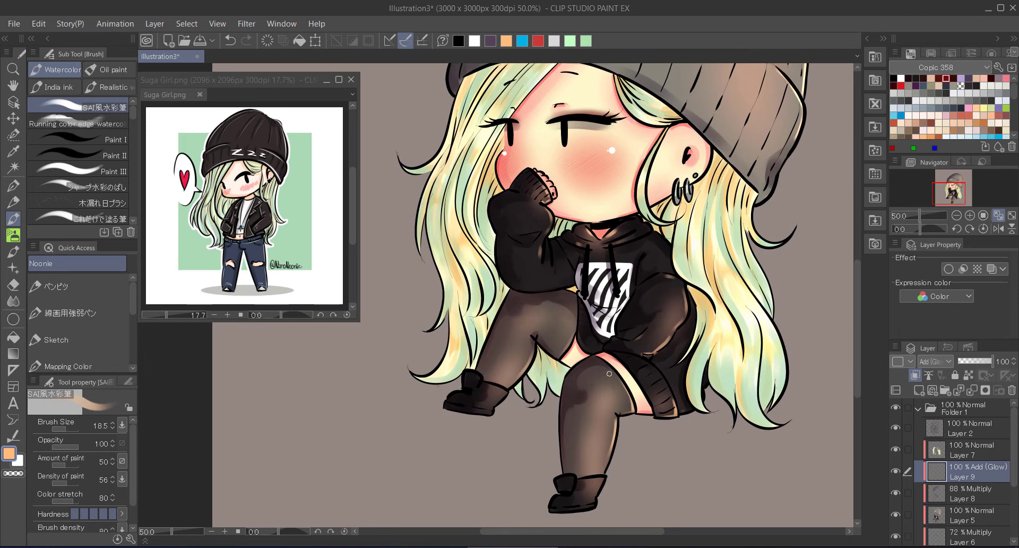
scroll(604, 425, "up", 5)
left_click_drag(991, 361, 979, 361)
scroll(604, 424, "down", 5)
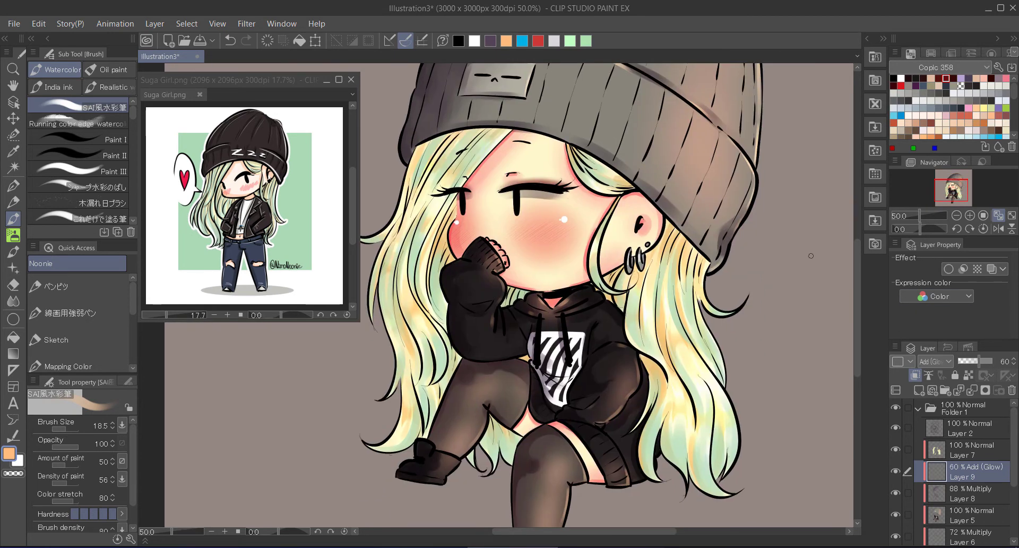
Draw thin light orange highlight lines on the stockings on the Add (Glow) layer and soften them with the Blur tool
key("e")
scroll(604, 425, "down", 1)
left_click(959, 429)
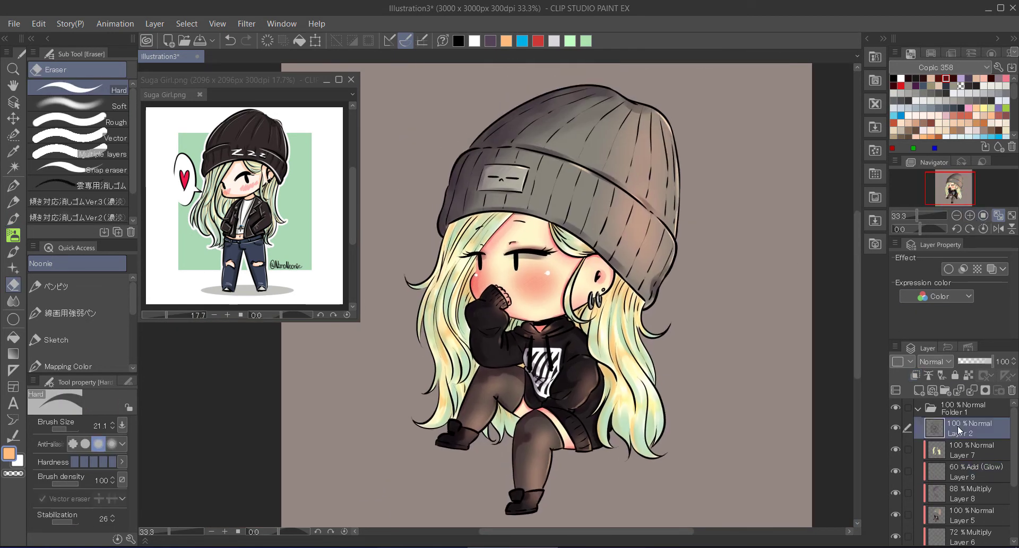
left_click(960, 471)
scroll(588, 351, "up", 1)
key("b")
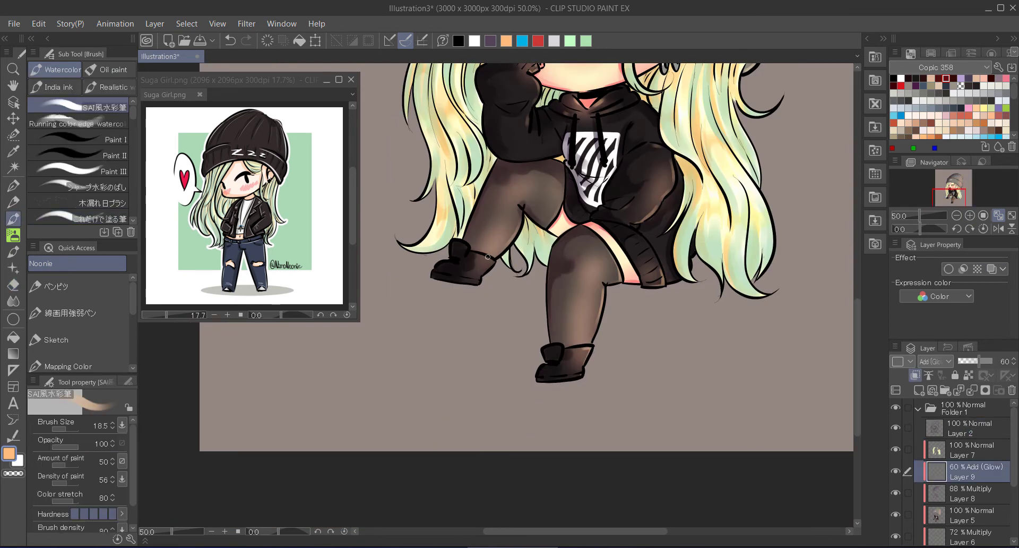
scroll(548, 419, "up", 4)
key("p")
left_click_drag(450, 381, 480, 329)
key("j")
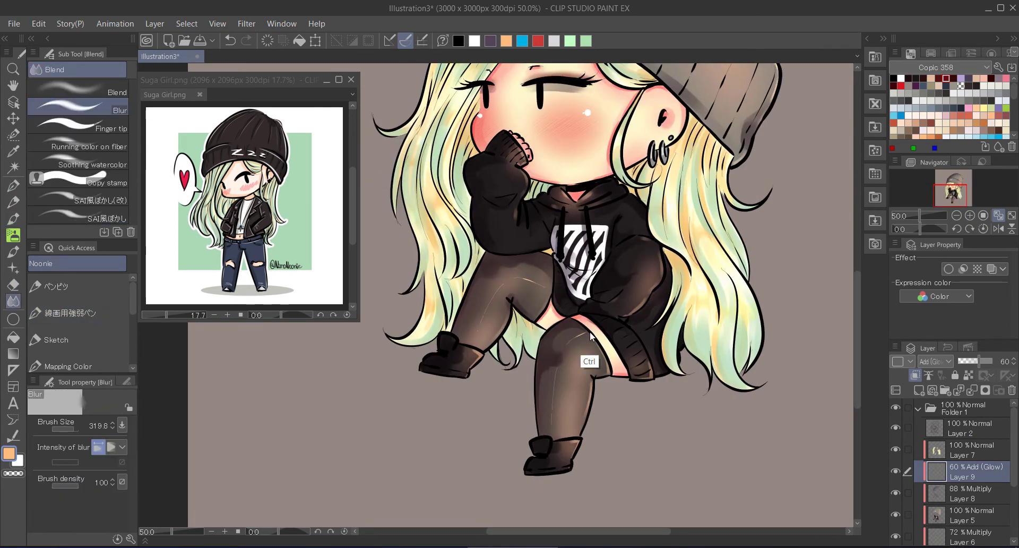
scroll(518, 279, "down", 1)
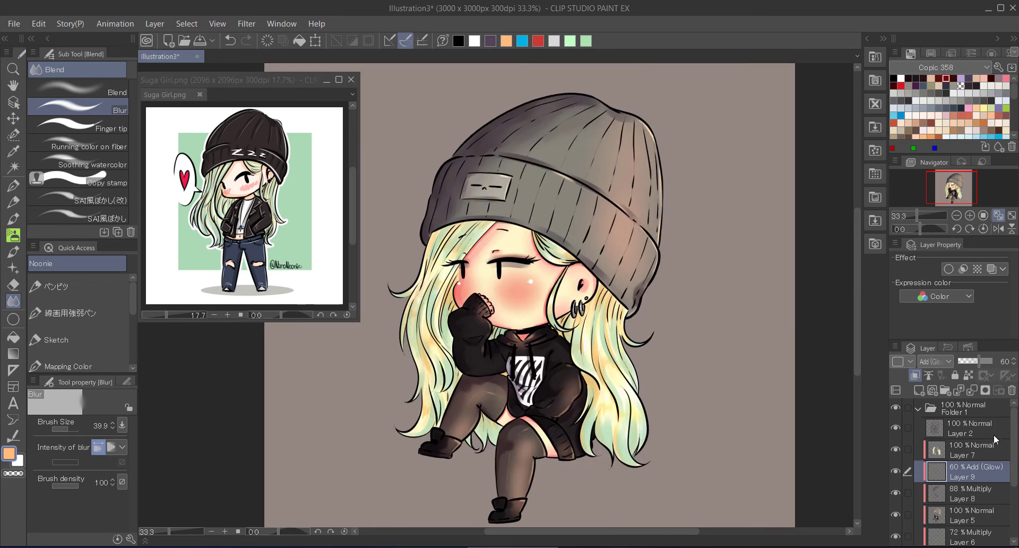
Add a clipped layer above the line art at 46% opacity and tint the lash and brow lines overlapping the hair light yellow
key("ctrl+shift+n")
scroll(524, 294, "up", 2)
left_click_drag(524, 294, 601, 358)
key("p")
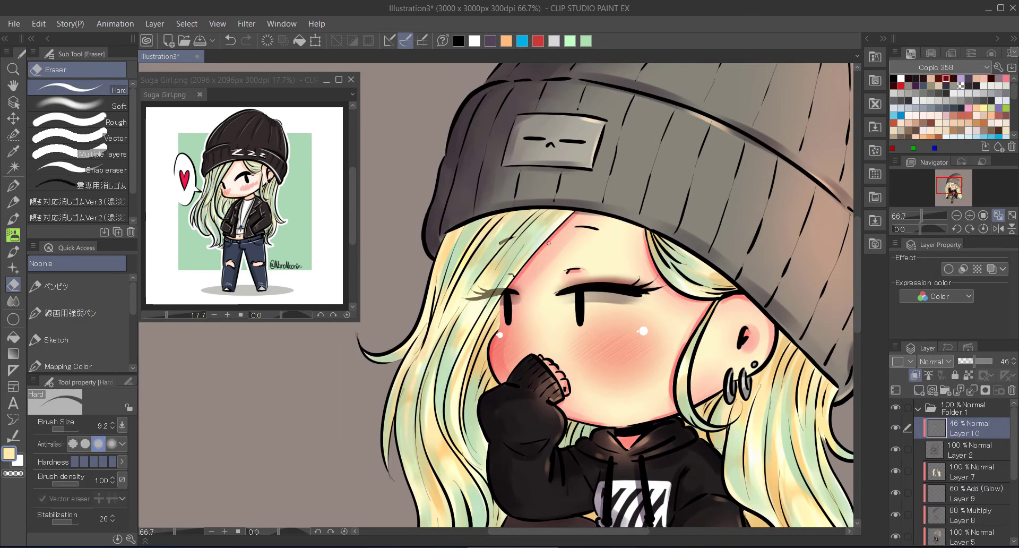
Add a clipped Add (Glow) layer above the line art and airbrush red onto the lash, hand and ear lines
left_click(956, 450)
left_click(919, 390)
scroll(630, 327, "down", 2)
key("b")
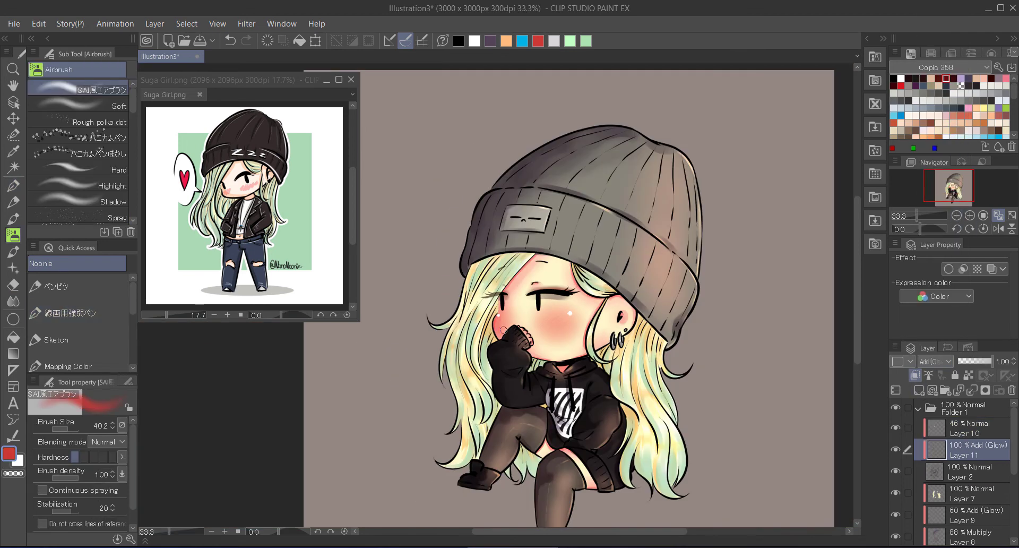
scroll(610, 438, "up", 2)
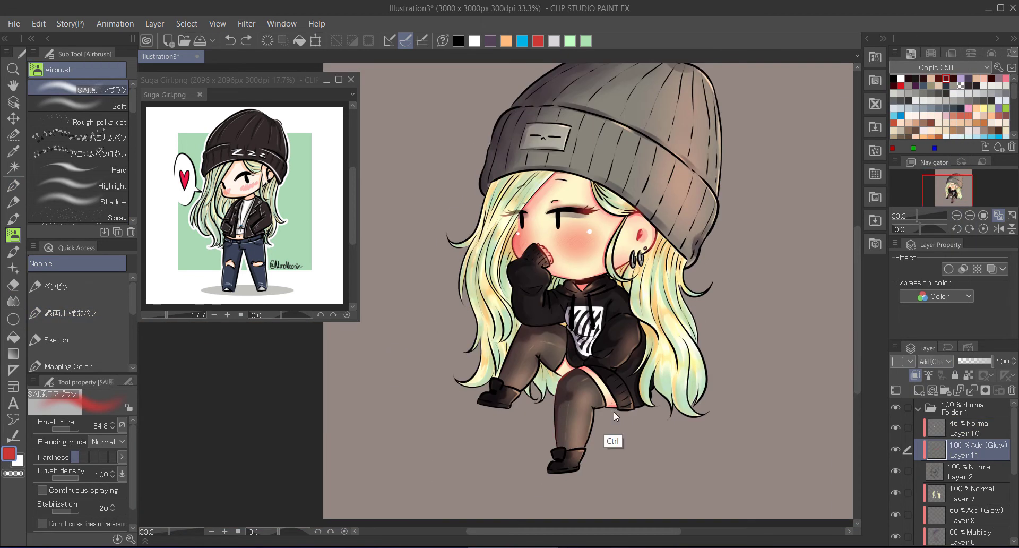
Add an Add (Glow) layer at the top of the folder and draw white highlights in the eyes with the pen
left_click(968, 429)
left_click(919, 390)
left_click(586, 41)
left_click(98, 122)
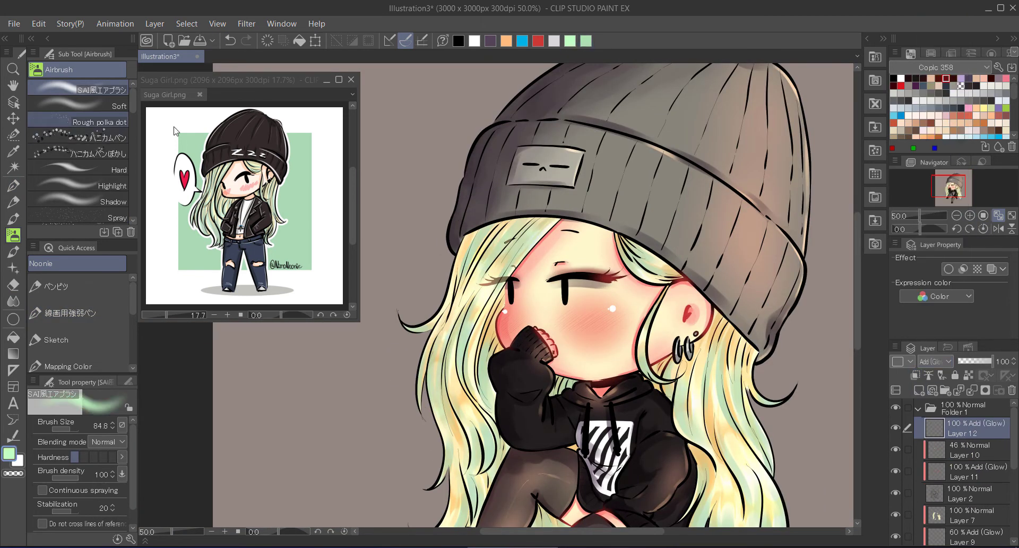
key("p")
key("x")
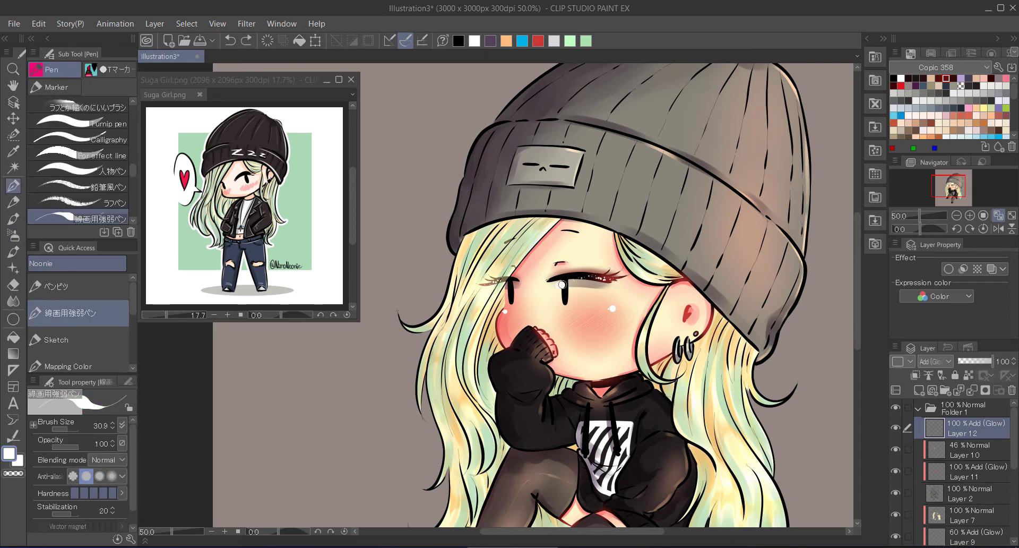
left_click_drag(950, 190, 950, 193)
Add a Normal layer on top and draw light yellow flyaway strands beside the face-side hair with a size 6 pen
left_click(919, 391)
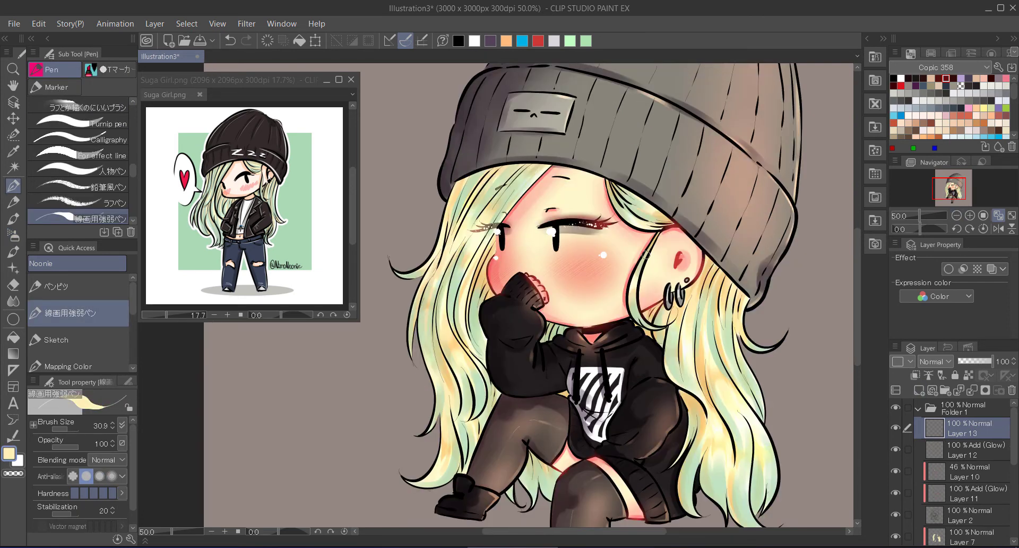
left_click(128, 381)
left_click(98, 427)
left_click(449, 189, "alt")
mouse_move(434, 244)
left_mouse_down()
mouse_move(394, 272)
mouse_move(401, 342)
left_mouse_up()
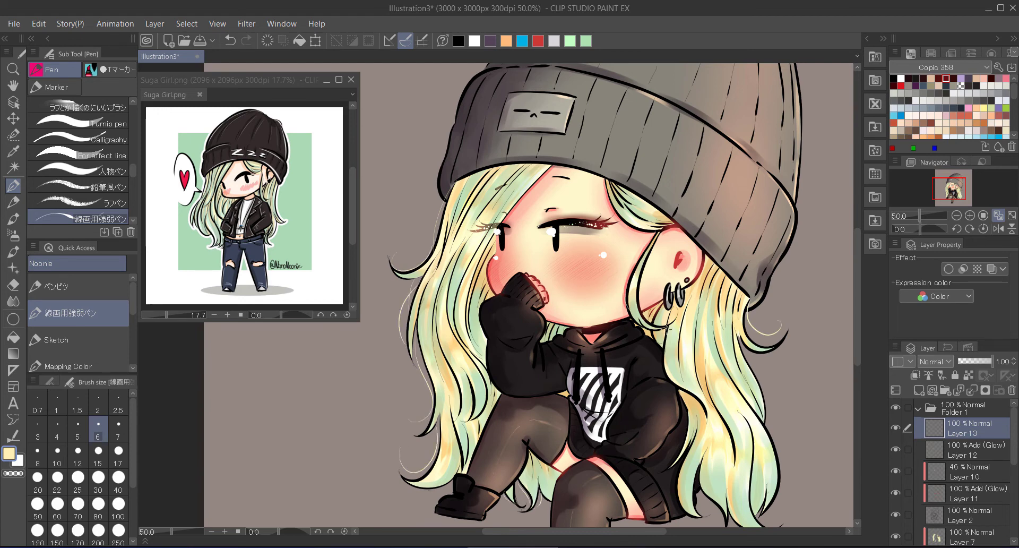
Draw thin light yellow flyaway strands around the hair behind the ear, along its length and ends
left_click_drag(666, 344, 683, 401)
left_click_drag(658, 345, 661, 388)
left_click_drag(740, 340, 770, 425)
mouse_move(765, 423)
left_mouse_down()
mouse_move(767, 436)
mouse_move(775, 322)
left_mouse_up()
left_click_drag(722, 361, 709, 411)
left_click_drag(696, 294, 676, 348)
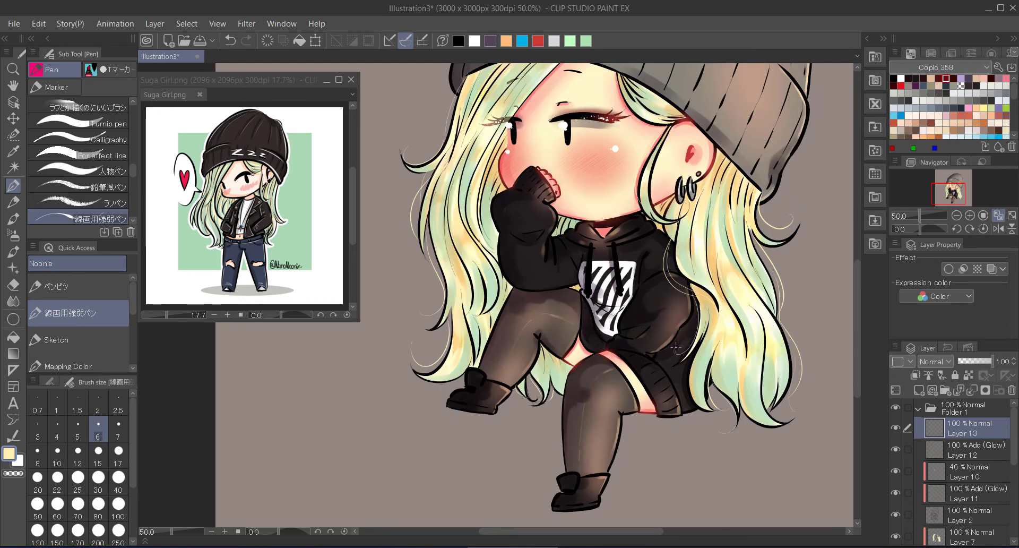
scroll(808, 172, "up", 3)
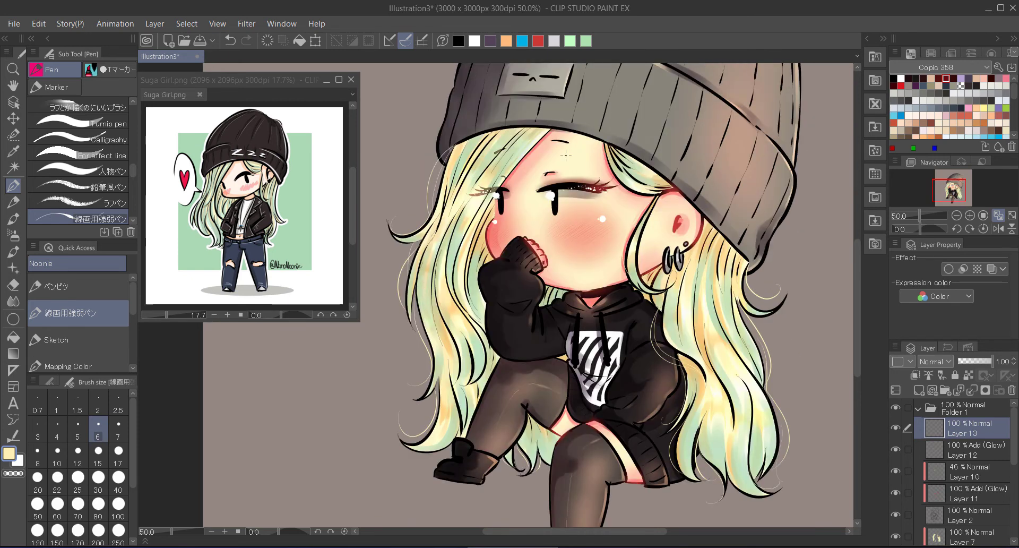
Pick the mint color from the hair and draw thin mint flyaway strands around both sides of the hair
scroll(802, 183, "up", 2)
left_click(442, 346, "alt")
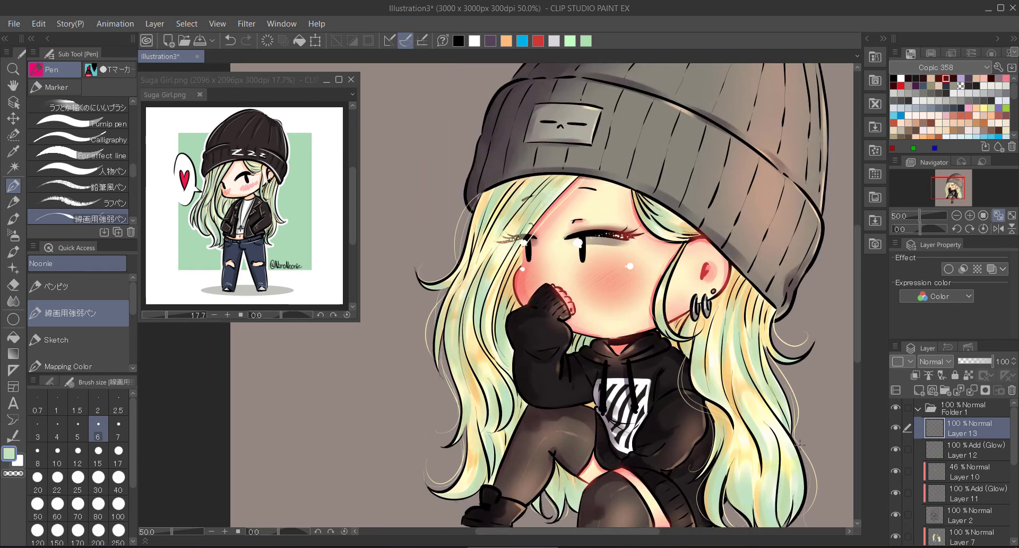
scroll(800, 444, "down", 2)
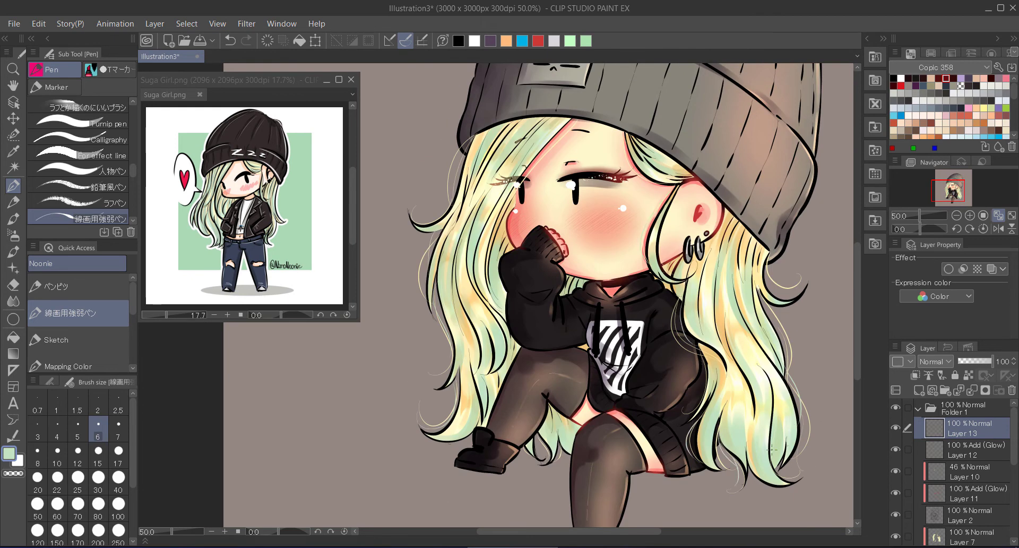
scroll(771, 450, "down", 2)
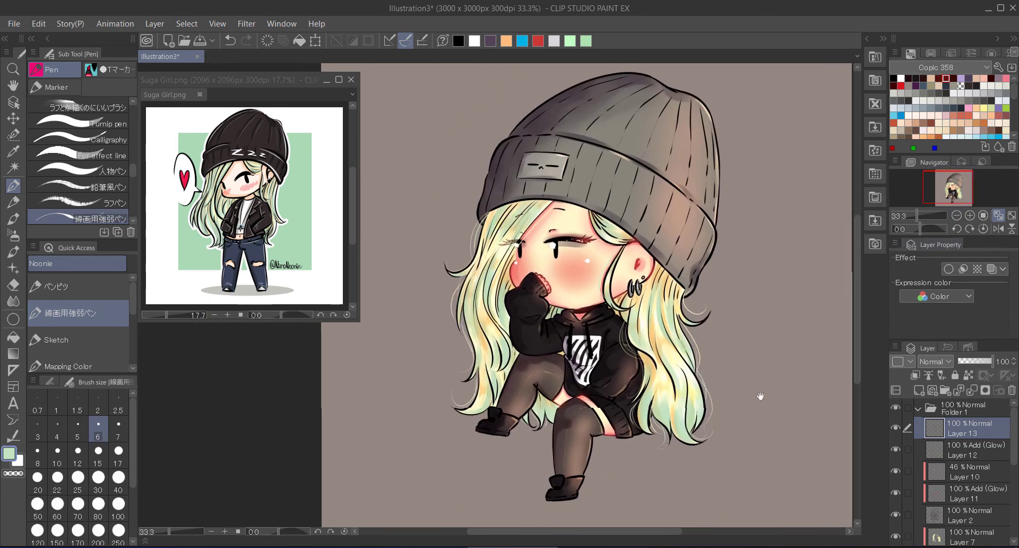
Close the Suga Girl reference, add a layer beneath Layer 3 and change the paper color to white
left_click(350, 79)
left_click_drag(530, 265, 469, 265)
scroll(970, 518, "down", 5)
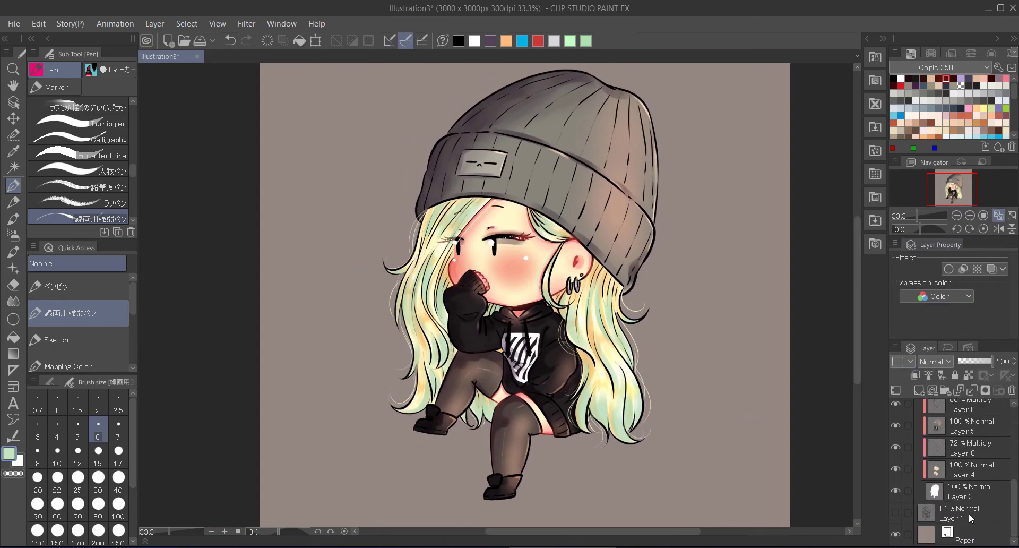
left_click(971, 518)
key("ctrl+z")
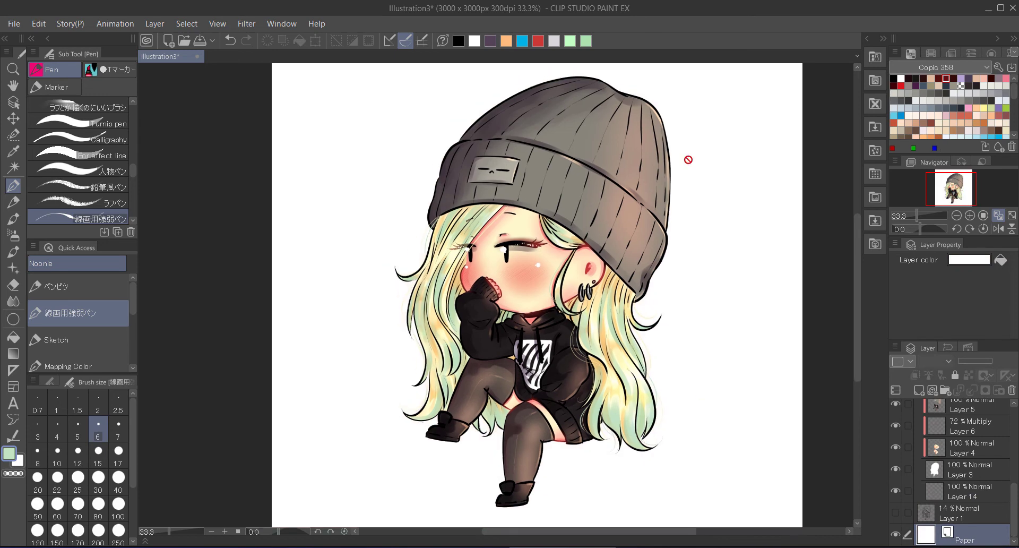
Add a flat dark purple elliptical ground shadow beneath the seated girl on a new layer and group the artwork layers into a folder
key("m")
mouse_move(373, 425)
left_mouse_down()
mouse_move(616, 455)
mouse_move(675, 444)
mouse_move(649, 441)
mouse_move(694, 440)
left_mouse_up()
key("ctrl+shift+n")
key("alt+BackSpace")
key("ctrl+d")
key("k")
key("ctrl+g")
Add a layer beneath the artwork folder and fill a wide rectangle in light mint green behind the girl
key("ctrl+shift+n")
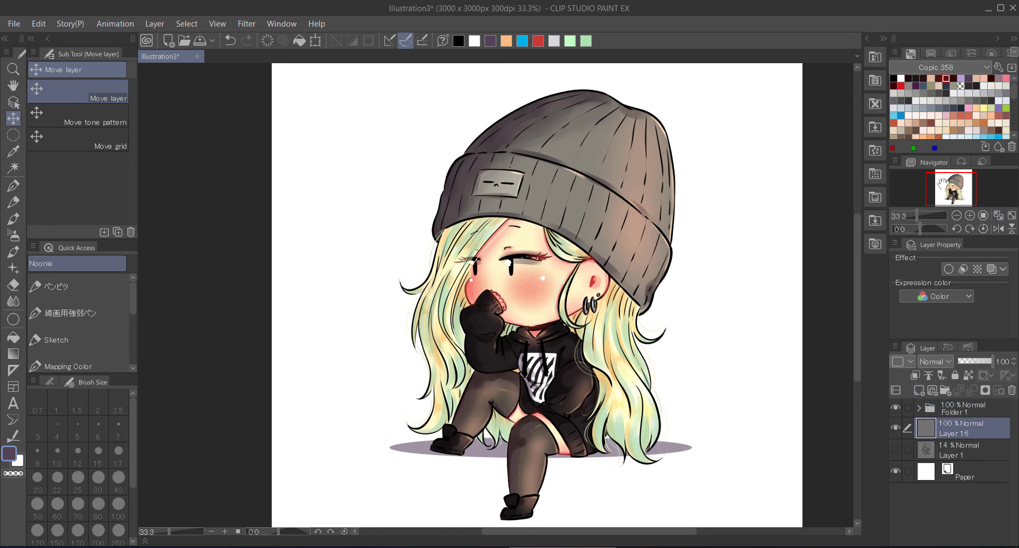
key("m")
left_click_drag(313, 137, 693, 397)
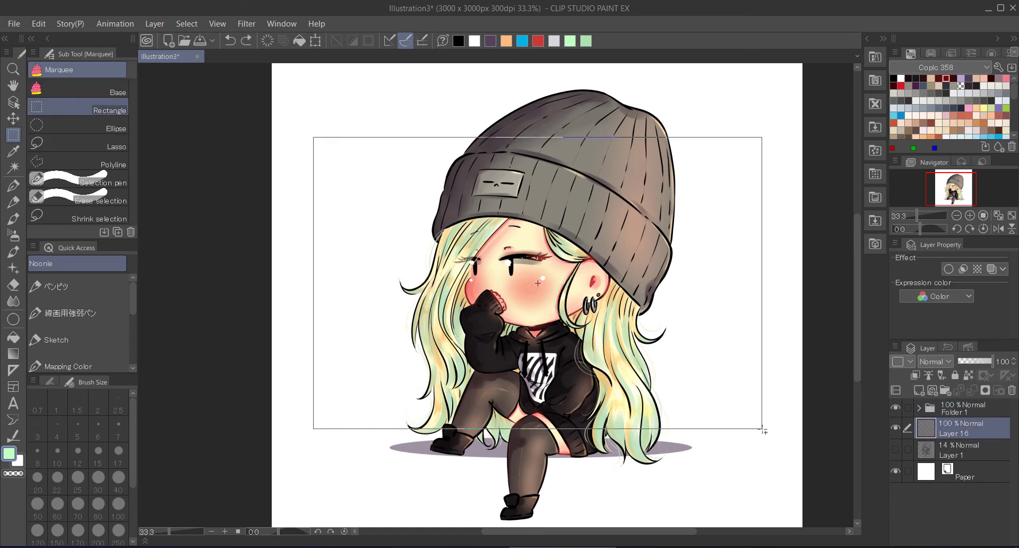
left_click_drag(763, 429, 763, 429)
key("alt+BackSpace")
key("k")
key("ctrl+d")
Select only the mint rectangle's layer and nudge the rectangle slightly upward behind the girl
key("ctrl+minus")
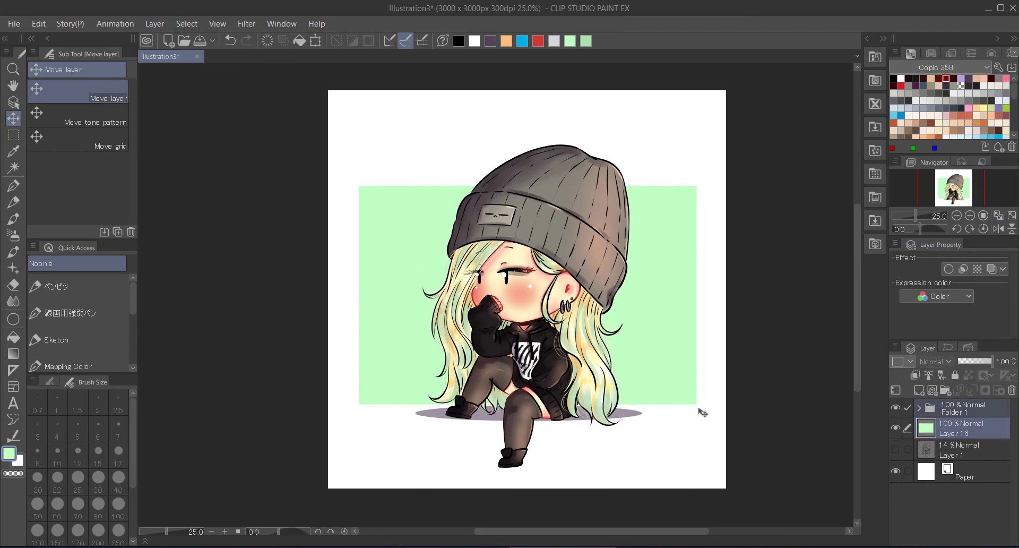
left_click(959, 408)
left_click(979, 431)
left_click_drag(697, 321, 700, 317)
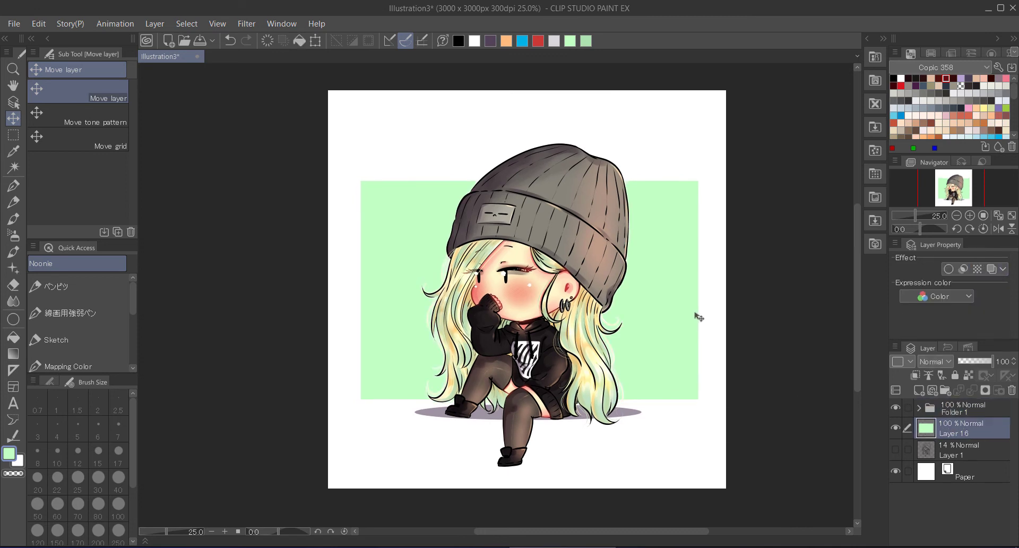
Spray Rough polka dot specks on a clipped Add (Glow) layer over the rectangle and recolor the rectangle a deeper mint green
key("ctrl+shift+n")
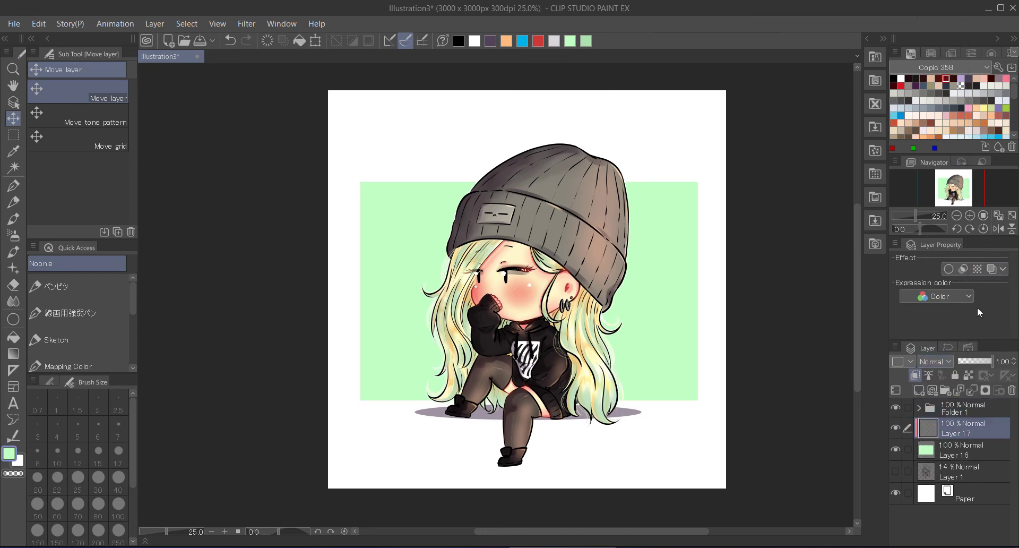
left_click(935, 362)
left_click(940, 165)
key("b")
left_click(50, 382)
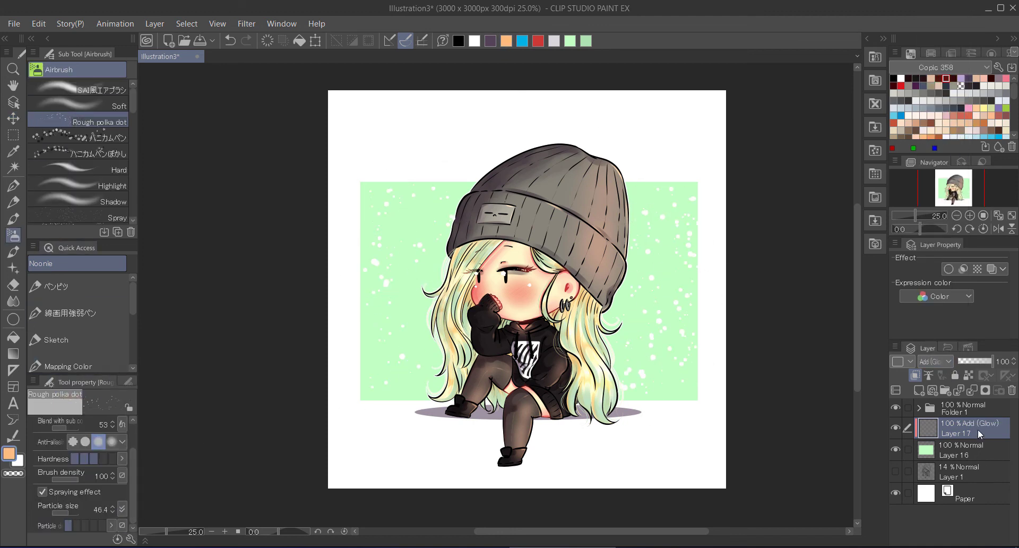
left_click(962, 451)
Add an Add (Glow) layer clipped to the artwork folder, spray specks over the girl, and lower the background specks layer's opacity
key("ctrl+shift+n")
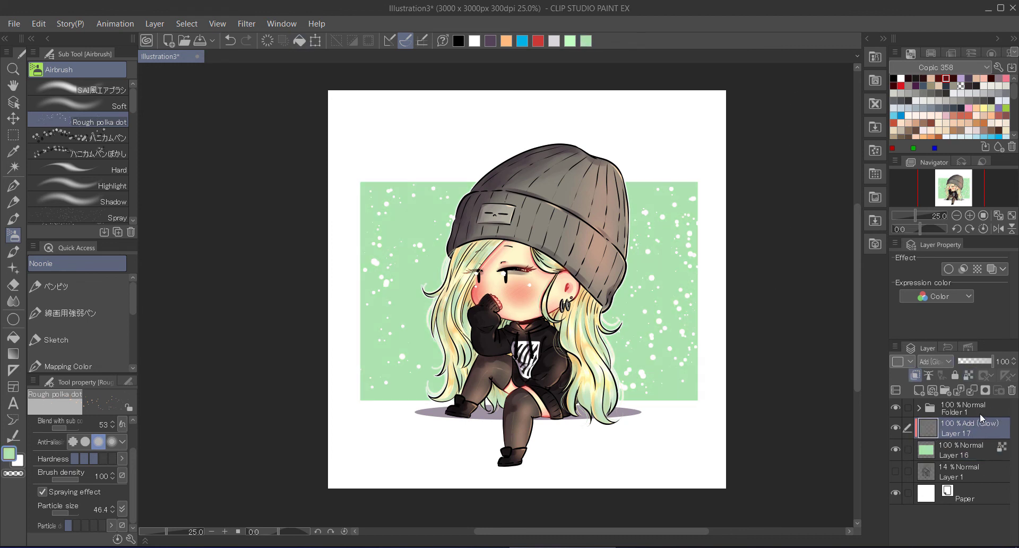
left_click(934, 361)
left_click(938, 153)
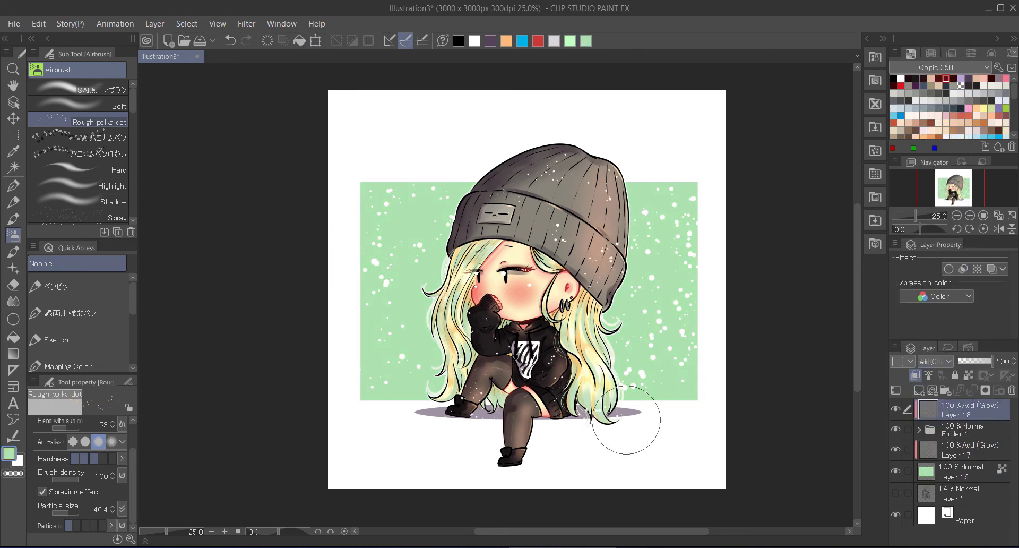
left_click(972, 450)
left_click_drag(990, 361, 963, 369)
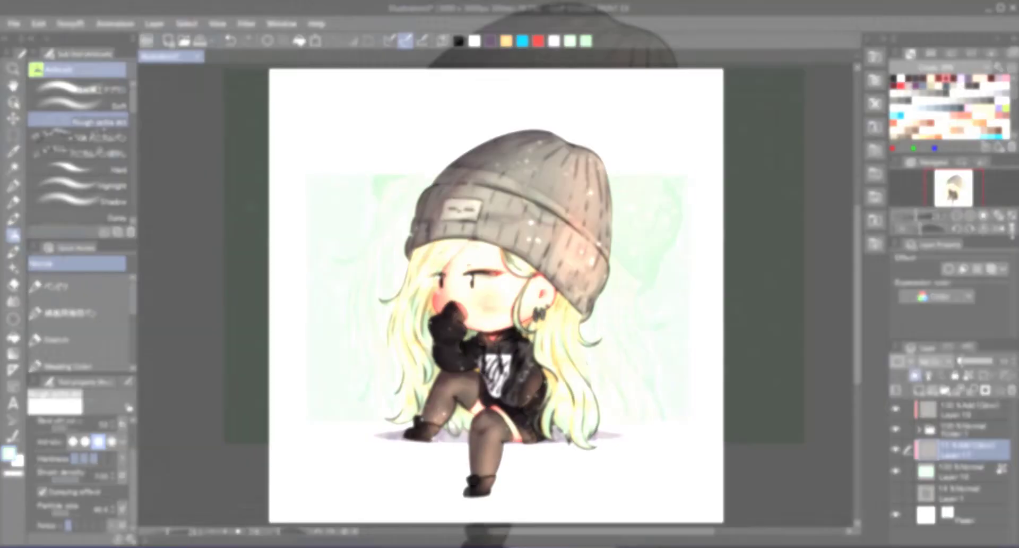